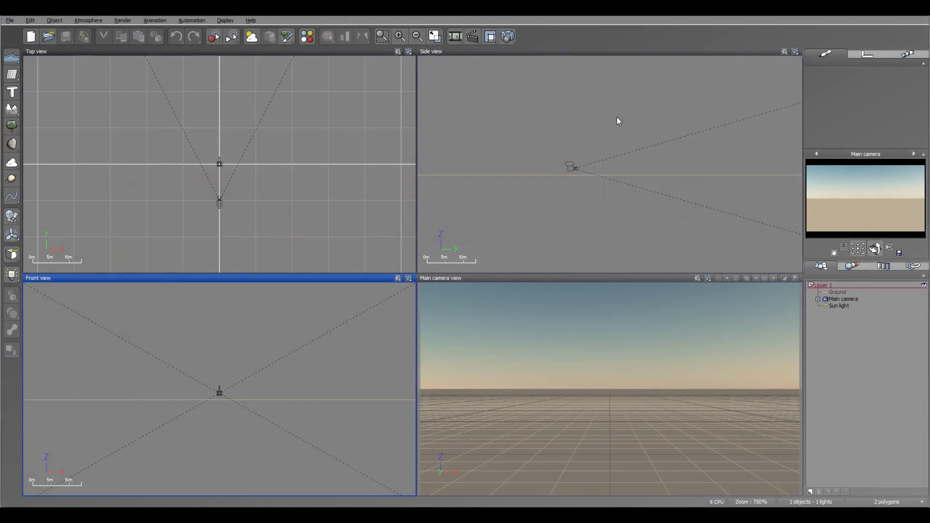
Examine the leavesparticles.jpg reference image in Photoshop, and return to the empty Vue scene
{"action": "right_click_drag", "start_coordinate": [641, 121], "coordinate": [615, 164]}
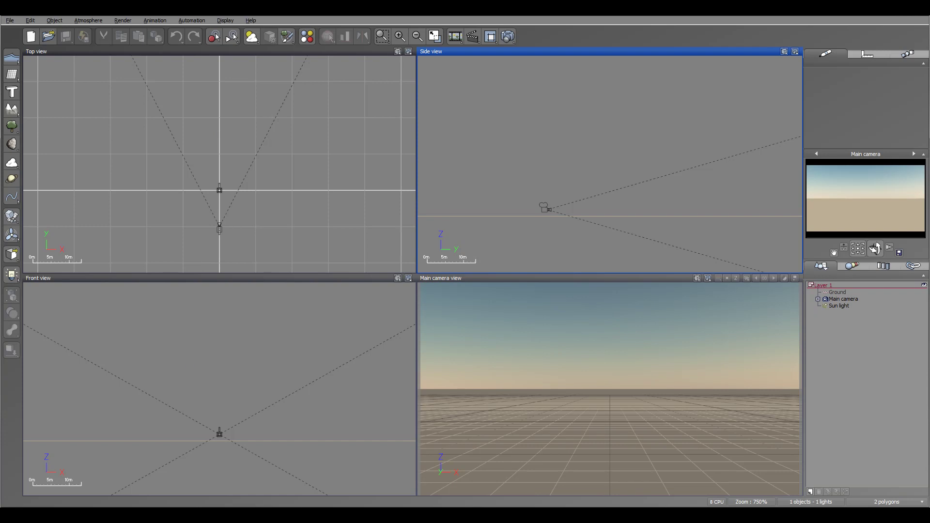
{"action": "left_click", "coordinate": [187, 465]}
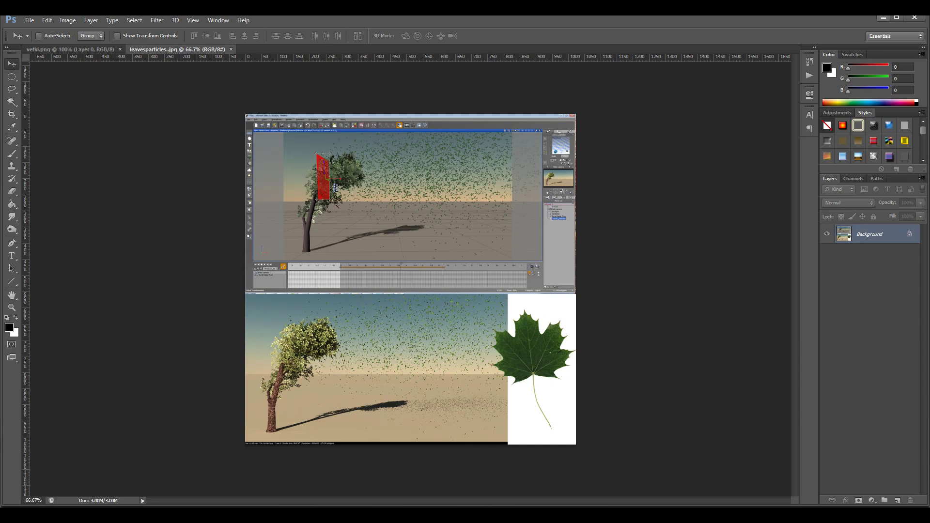
{"action": "left_click", "coordinate": [884, 18]}
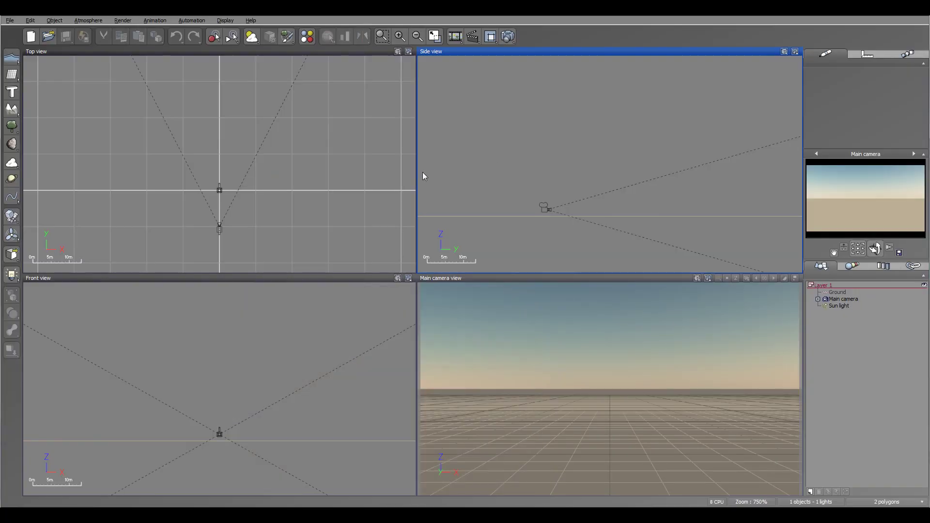
Add a Rural Maple Tree in front of the camera and move the main camera back and up to frame the whole tree
{"action": "right_click_drag", "start_coordinate": [554, 160], "coordinate": [516, 161]}
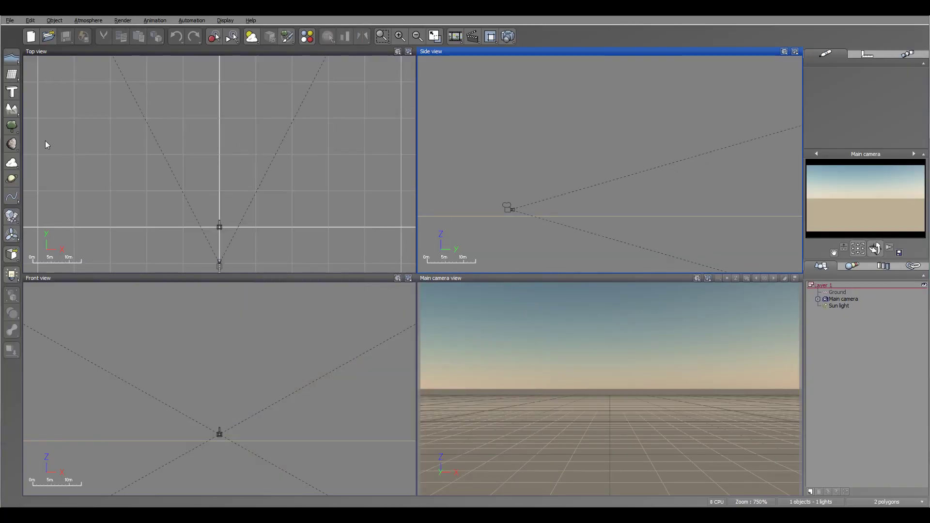
{"action": "left_click", "coordinate": [12, 126]}
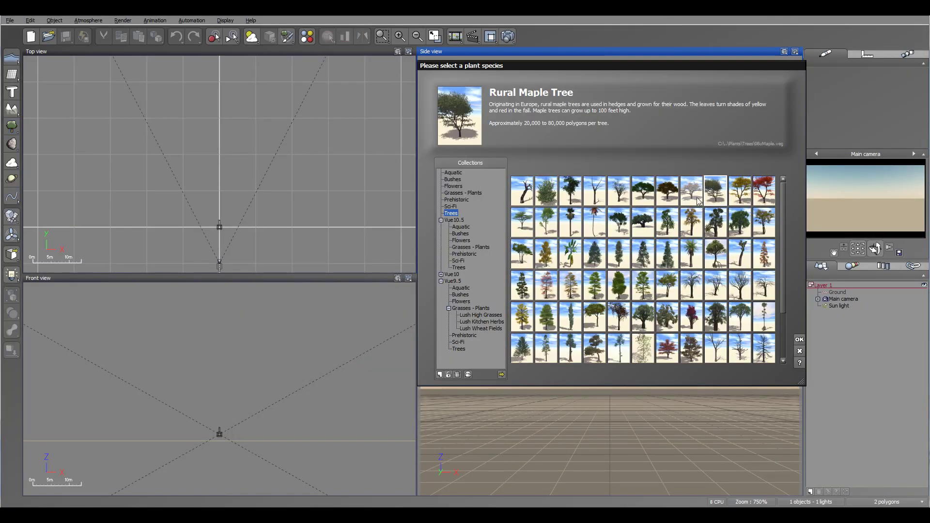
{"action": "left_click", "coordinate": [803, 339]}
{"action": "left_click_drag", "start_coordinate": [654, 176], "coordinate": [671, 175]}
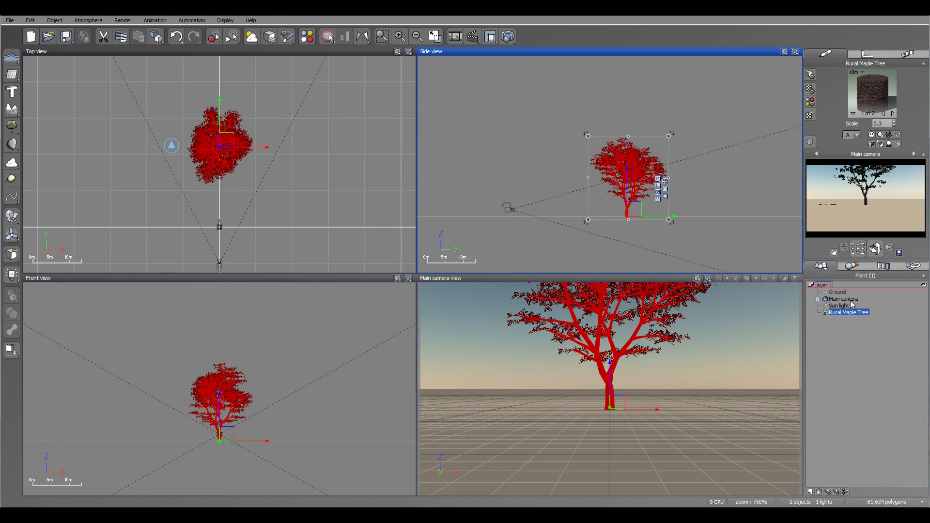
{"action": "left_click", "coordinate": [843, 298]}
{"action": "left_click_drag", "start_coordinate": [578, 132], "coordinate": [540, 129]}
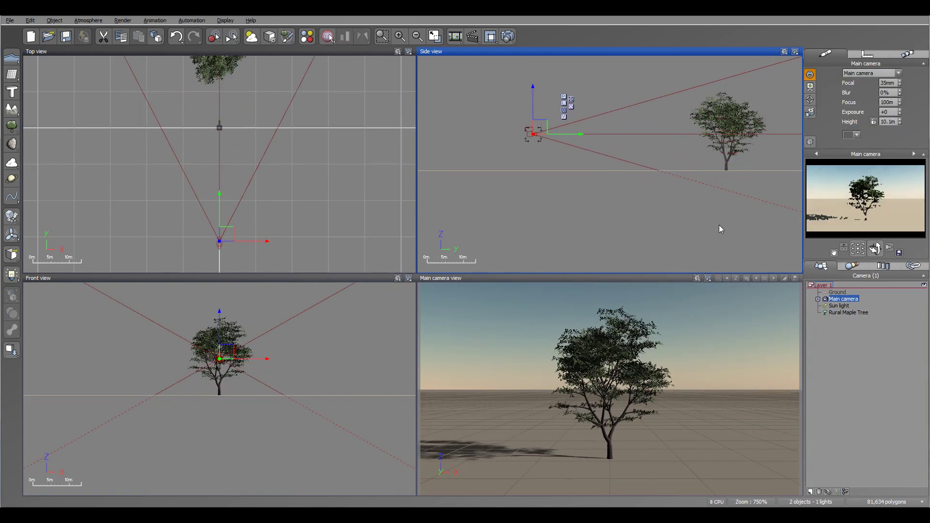
Create a small square plane beside the maple's trunk and raise it into the middle of the tree's crown
{"action": "left_click", "coordinate": [849, 312]}
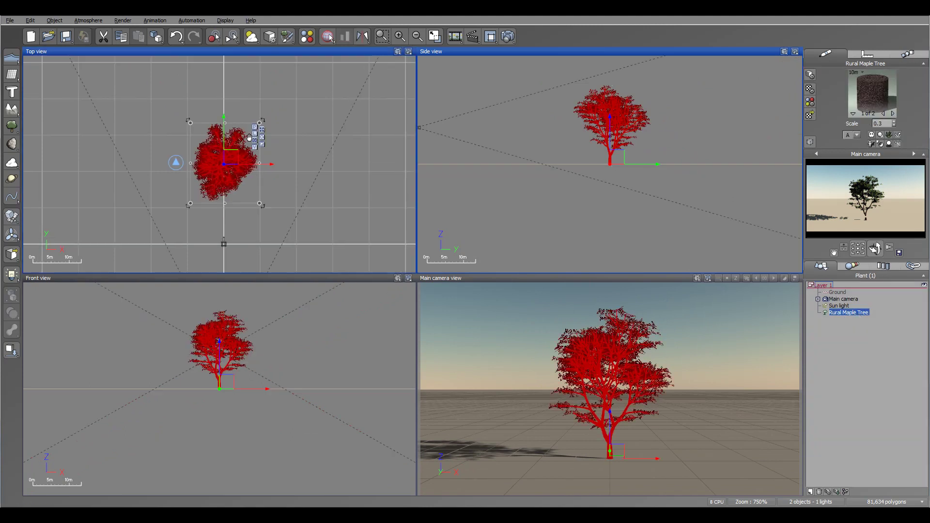
{"action": "left_click", "coordinate": [254, 118]}
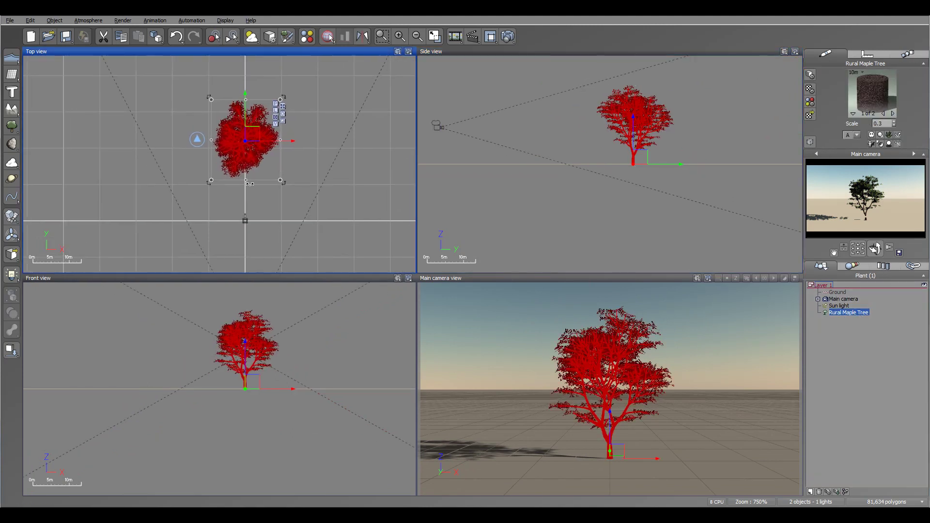
{"action": "left_click", "coordinate": [12, 74]}
{"action": "left_click_drag", "start_coordinate": [233, 158], "coordinate": [245, 131]}
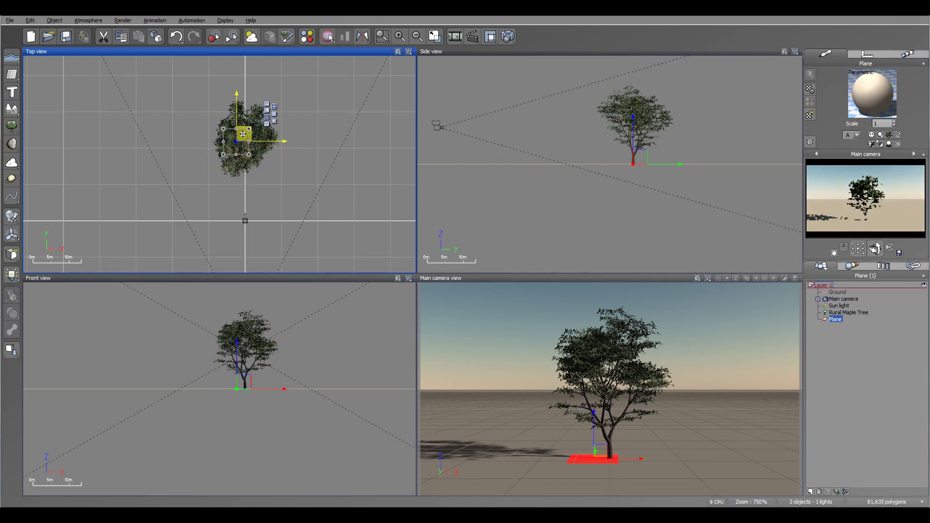
{"action": "left_click_drag", "start_coordinate": [641, 156], "coordinate": [641, 104]}
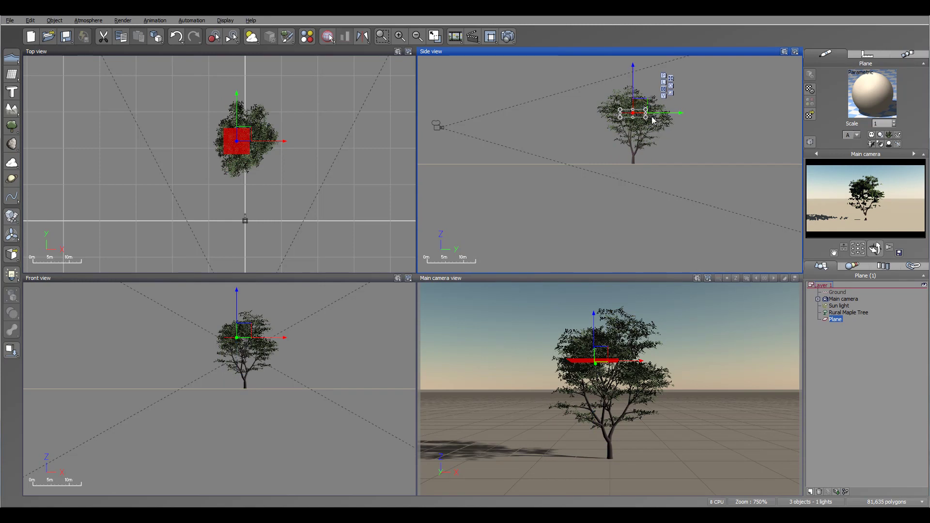
Make the plane's material 100% transparent and change its type to EcoSystem/Particles
{"action": "double_click", "coordinate": [871, 92]}
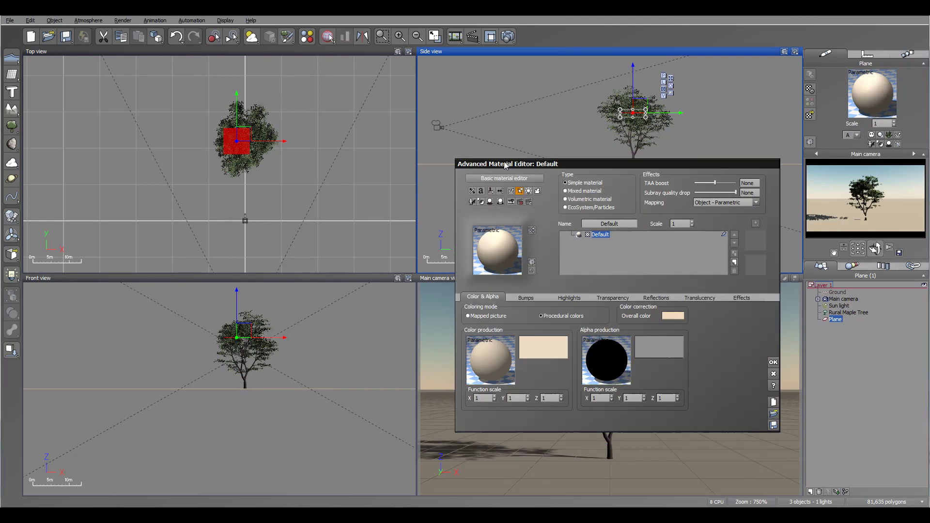
{"action": "left_click_drag", "start_coordinate": [547, 163], "coordinate": [342, 90]}
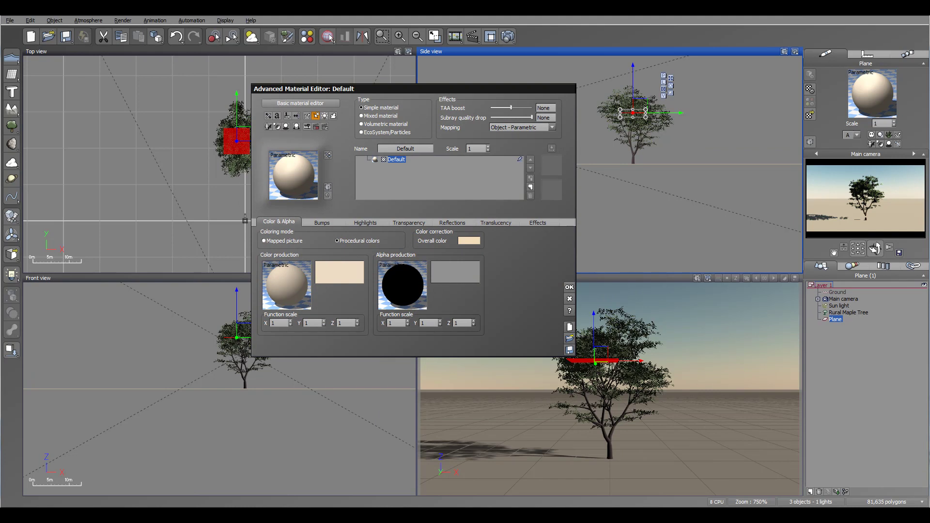
{"action": "left_click", "coordinate": [405, 223]}
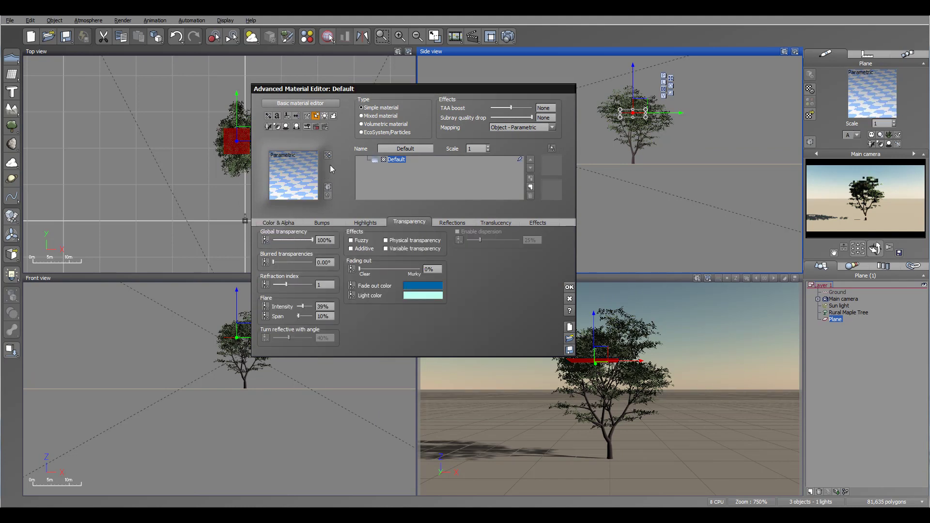
{"action": "left_click", "coordinate": [382, 132]}
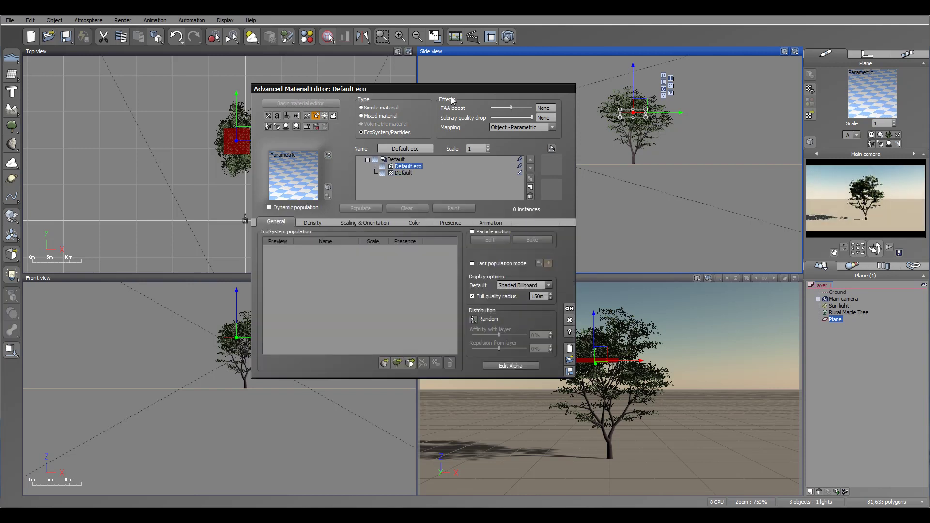
{"action": "left_click_drag", "start_coordinate": [449, 89], "coordinate": [403, 84]}
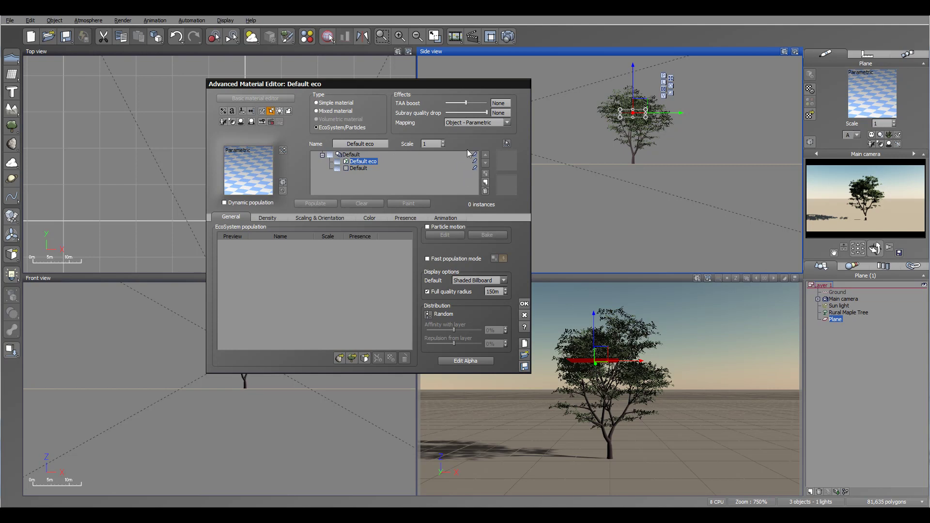
Load Leaf_particle.vob from the Particle folder into the EcoSystem population and populate the plane with it
{"action": "left_click", "coordinate": [365, 358]}
{"action": "left_click", "coordinate": [502, 374]}
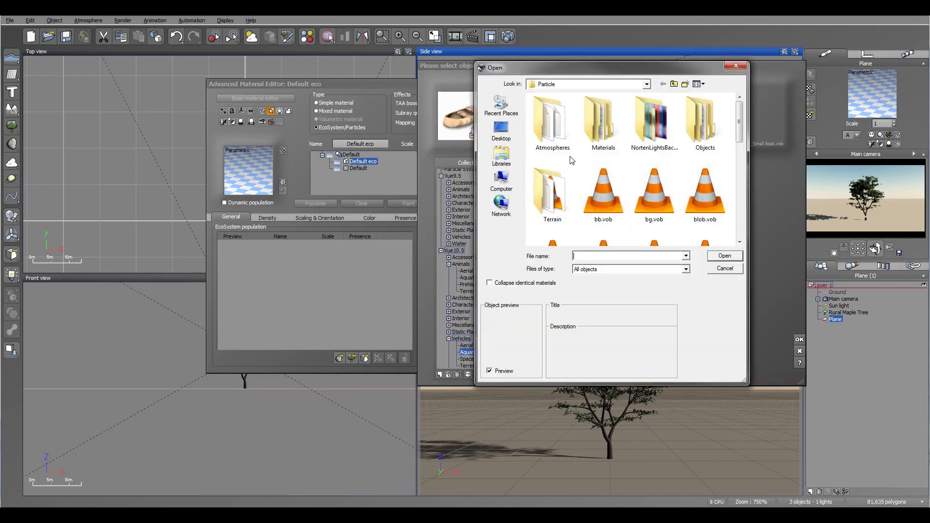
{"action": "scroll", "coordinate": [738, 155], "scroll_direction": "down", "scroll_amount": 5}
{"action": "left_click_drag", "start_coordinate": [737, 155], "coordinate": [737, 161]}
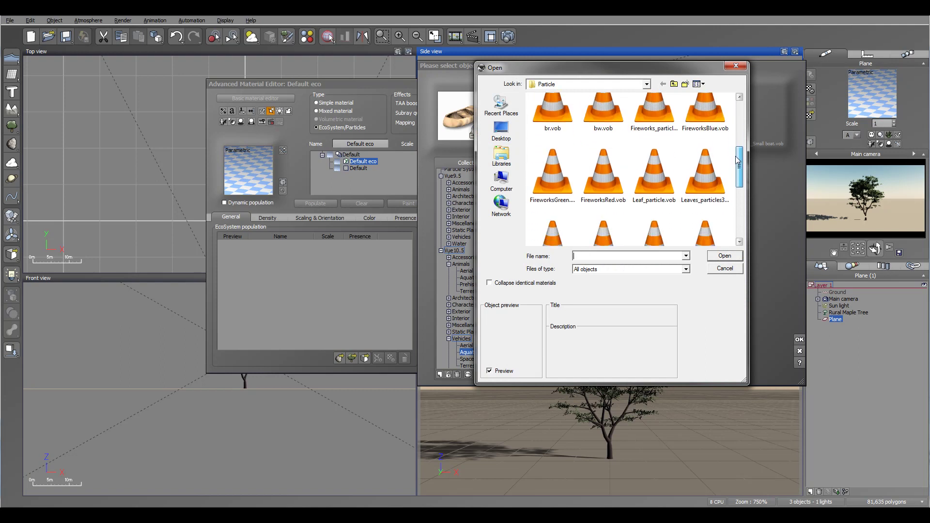
{"action": "left_click", "coordinate": [652, 177]}
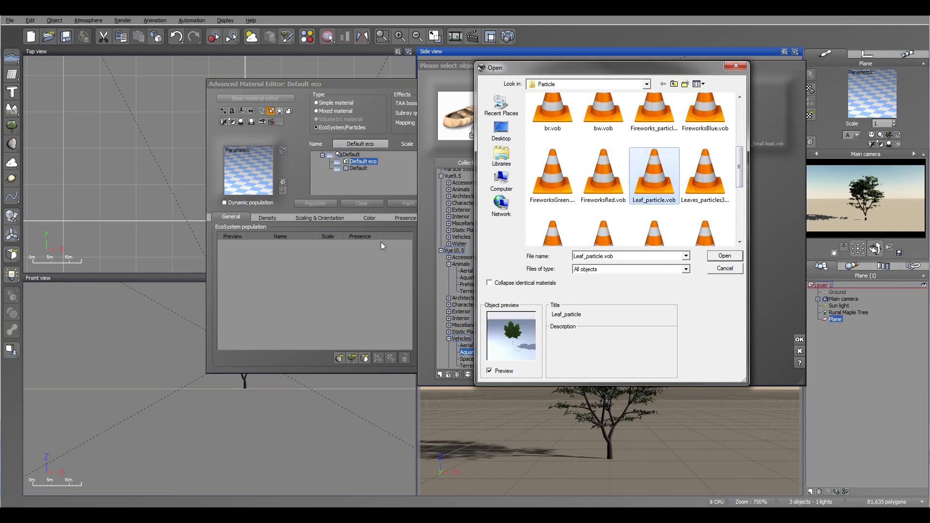
{"action": "left_click", "coordinate": [724, 256]}
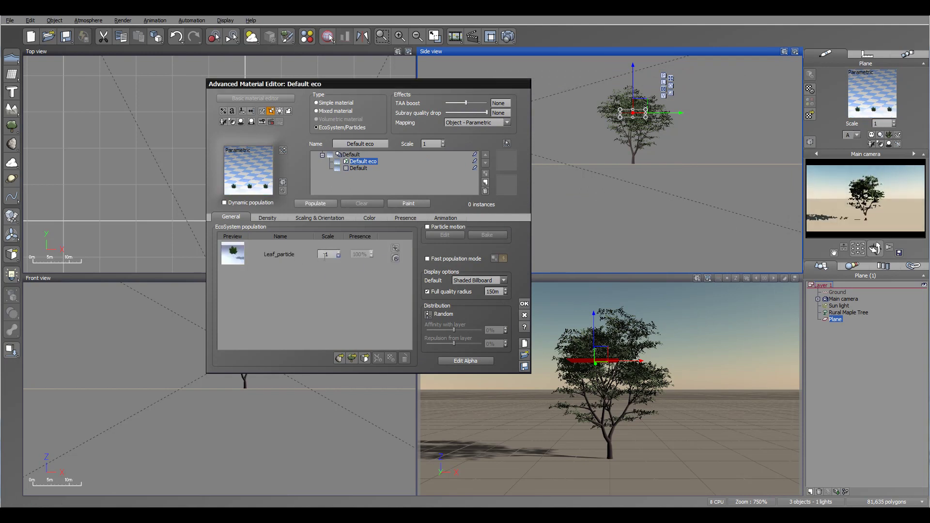
{"action": "left_click", "coordinate": [323, 204]}
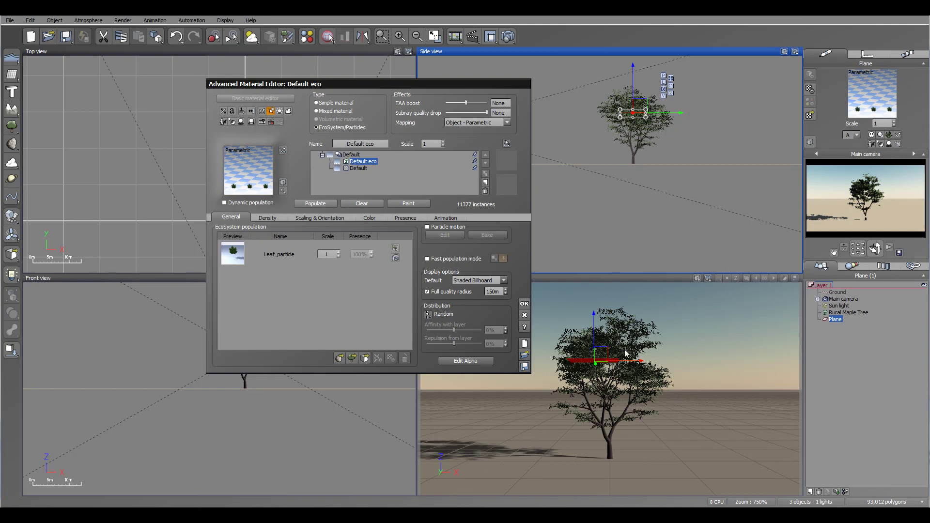
Enable particle motion for the leaf population on the plane
{"action": "left_click", "coordinate": [266, 218]}
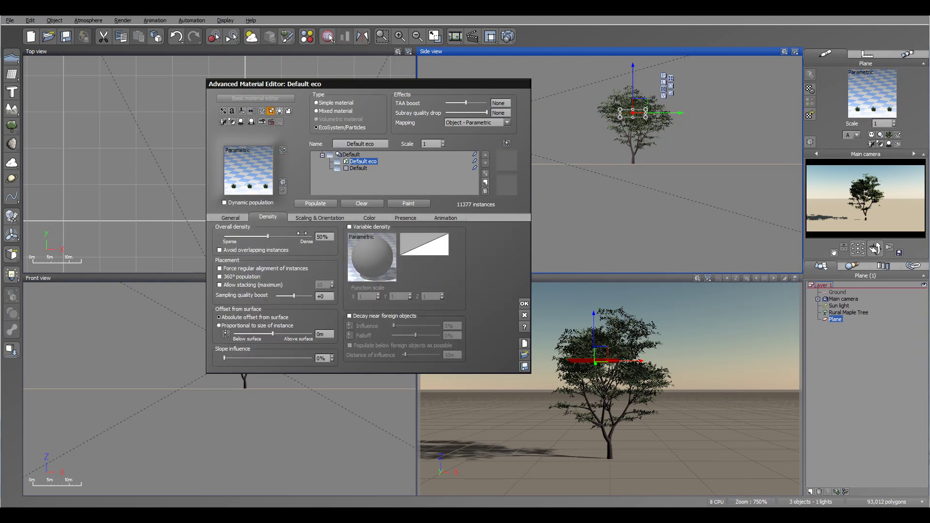
{"action": "left_click", "coordinate": [239, 217]}
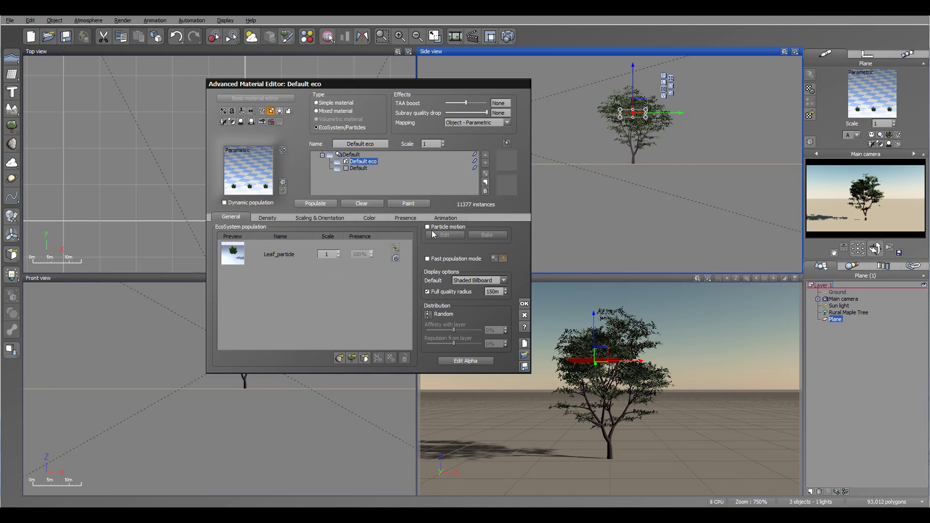
{"action": "left_click", "coordinate": [429, 227]}
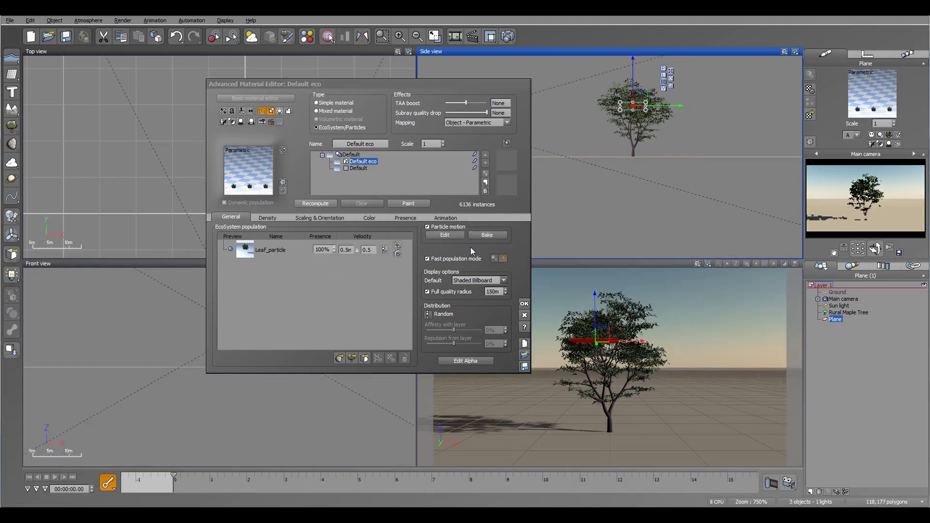
Set the leaf particles' emission flow to 0.01% and recompute the population
{"action": "left_click", "coordinate": [277, 219]}
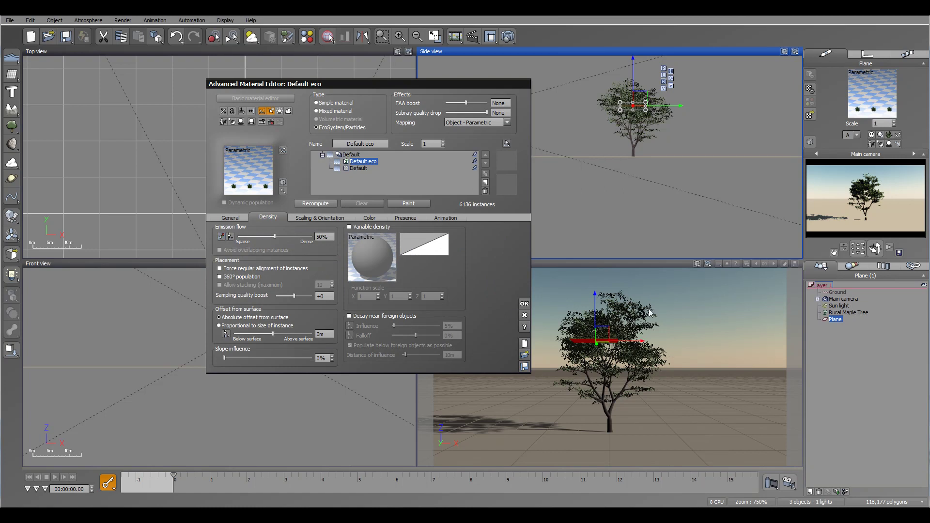
{"action": "left_click", "coordinate": [331, 39]}
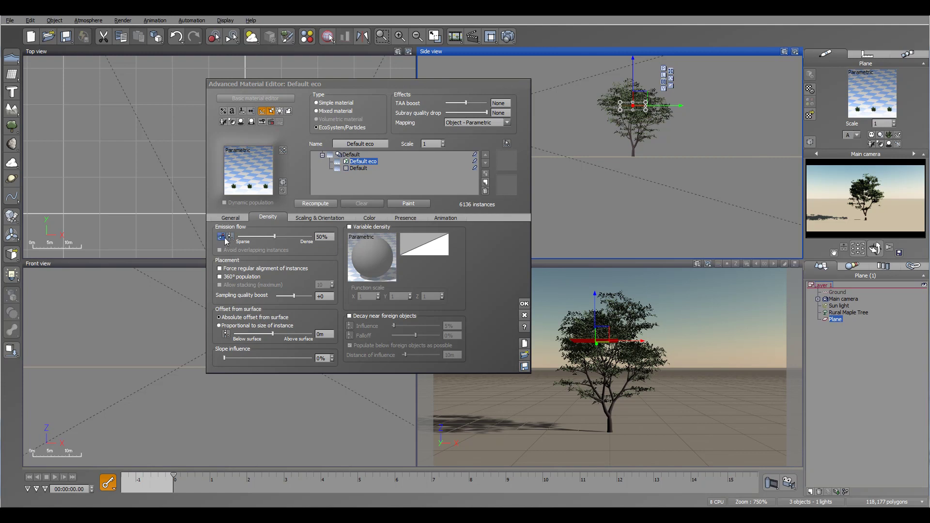
{"action": "left_click", "coordinate": [323, 239]}
{"action": "left_click", "coordinate": [331, 236]}
{"action": "type", "text": "01"}
{"action": "left_click", "coordinate": [312, 202]}
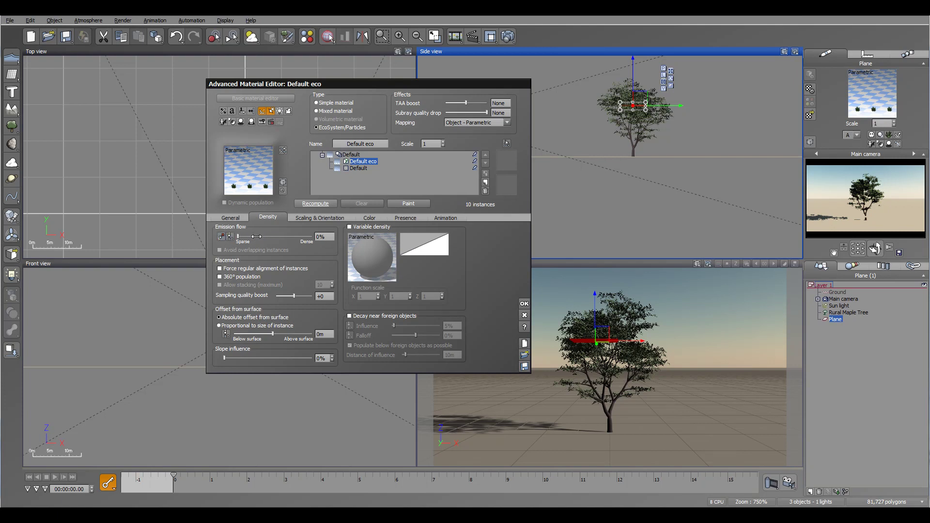
{"action": "left_click", "coordinate": [321, 236]}
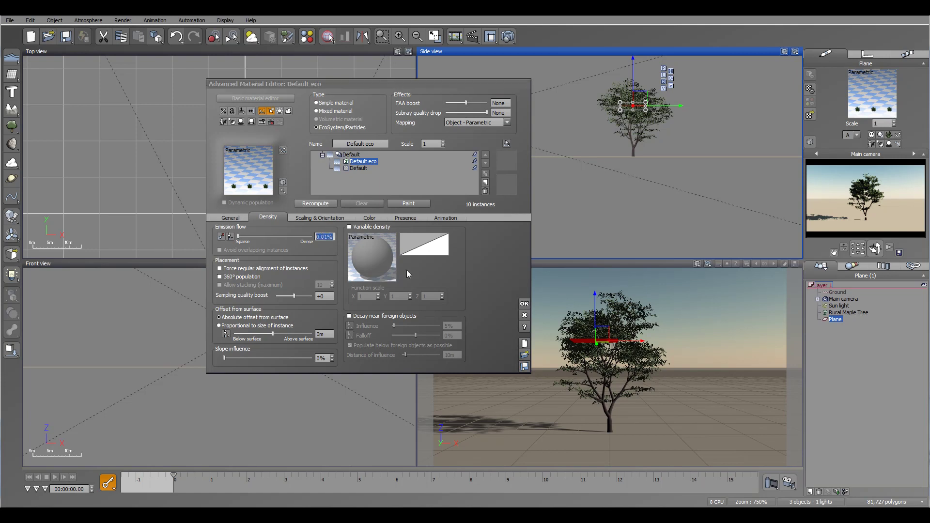
{"action": "left_click", "coordinate": [500, 276]}
{"action": "left_click", "coordinate": [327, 204]}
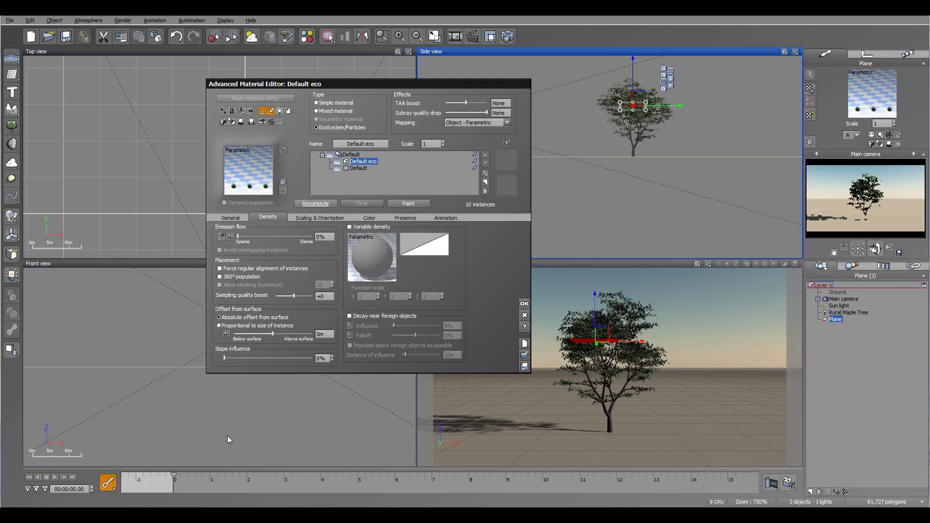
Scrub the timeline to about 2.34 s and back to 1.13 s to preview the leaves falling from the plane
{"action": "left_click_drag", "start_coordinate": [180, 475], "coordinate": [261, 474]}
{"action": "left_click", "coordinate": [603, 272]}
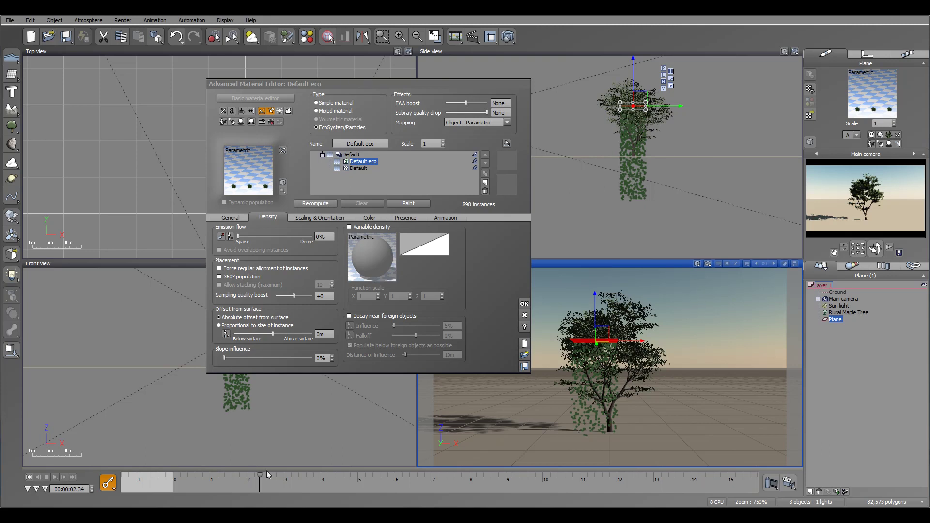
{"action": "left_click_drag", "start_coordinate": [260, 475], "coordinate": [215, 474]}
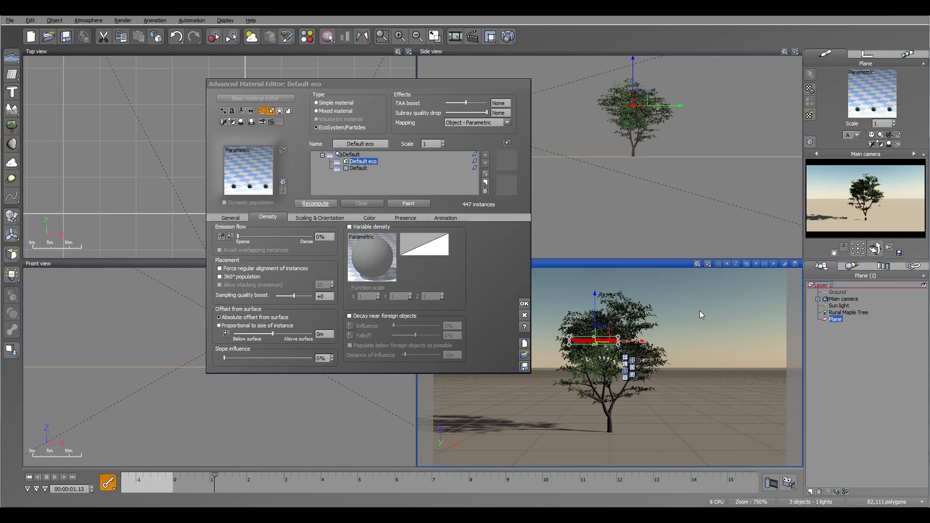
Review the gravity, drag force and collision settings in the Global Particle Configuration, and close it
{"action": "left_click_drag", "start_coordinate": [429, 83], "coordinate": [397, 81]}
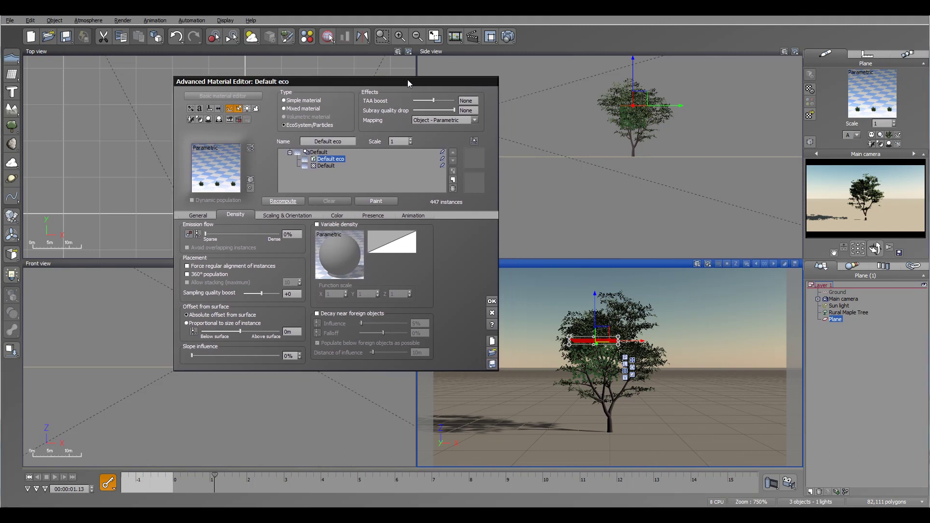
{"action": "left_click", "coordinate": [201, 216]}
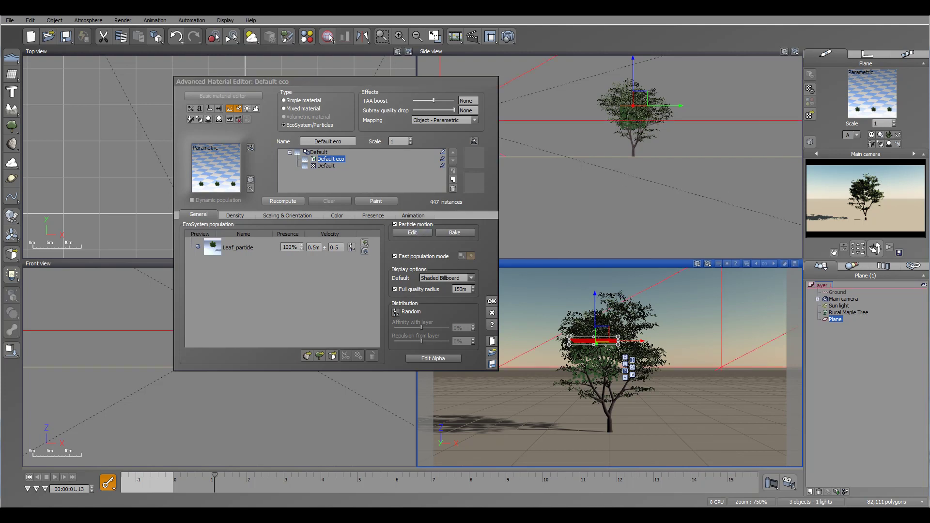
{"action": "left_click", "coordinate": [441, 158]}
{"action": "left_click_drag", "start_coordinate": [454, 158], "coordinate": [647, 135]}
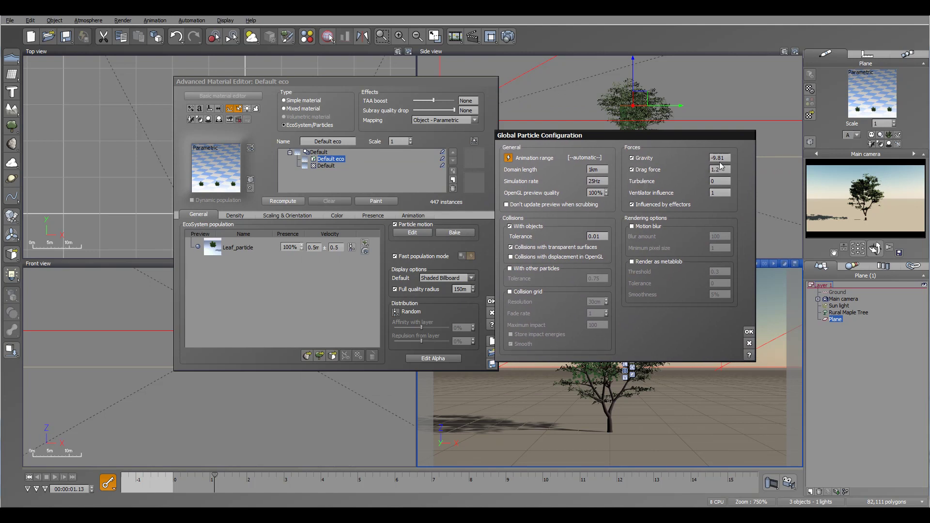
{"action": "left_click", "coordinate": [749, 333]}
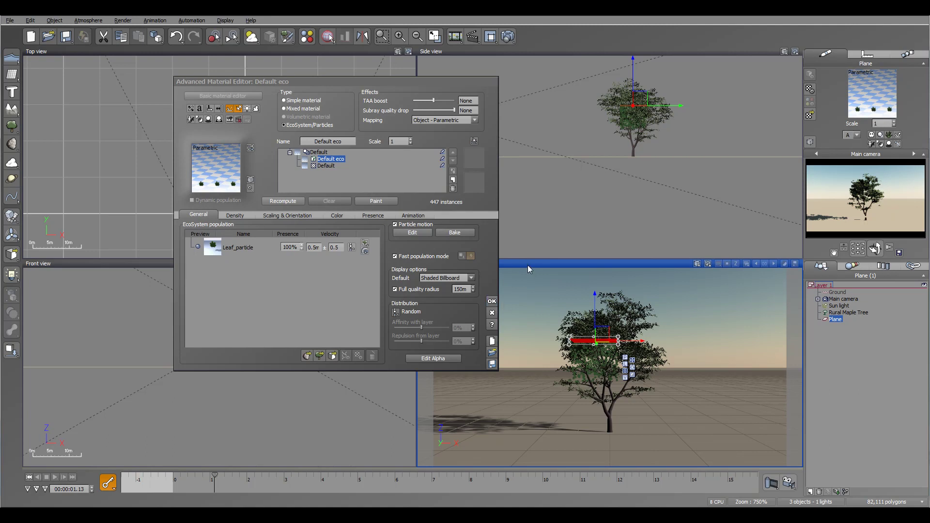
Preview the leaves falling up to about 1.88 s, return to the animation start and accept the plane's ecosystem material
{"action": "left_click", "coordinate": [29, 477]}
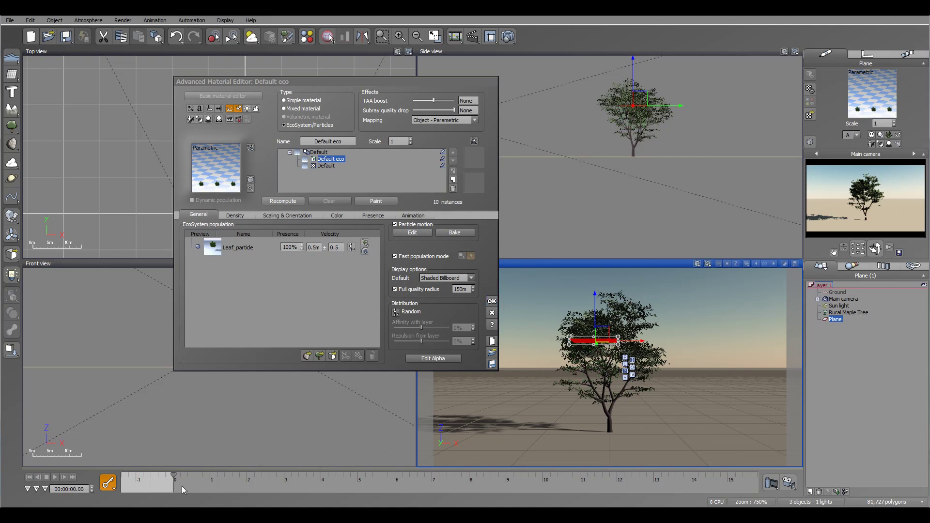
{"action": "left_click", "coordinate": [186, 478]}
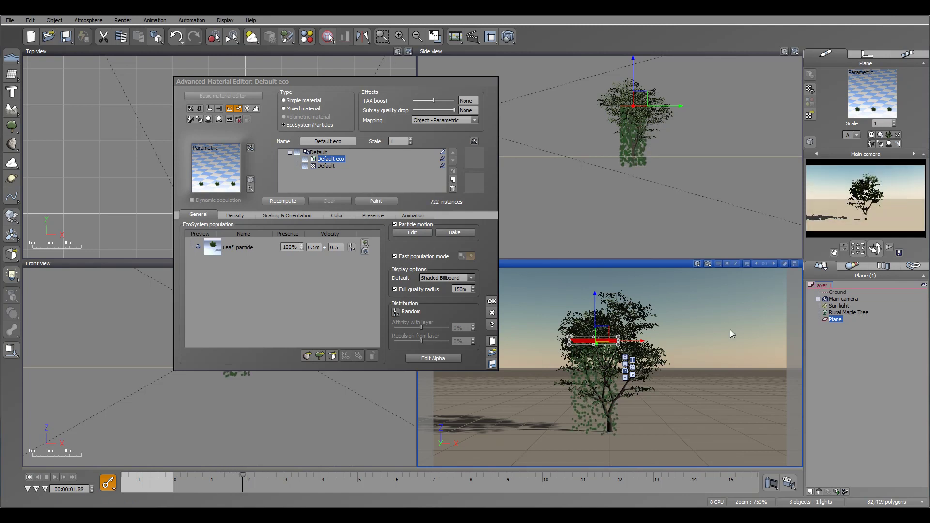
{"action": "left_click", "coordinate": [30, 477]}
{"action": "left_click_drag", "start_coordinate": [321, 83], "coordinate": [352, 75]}
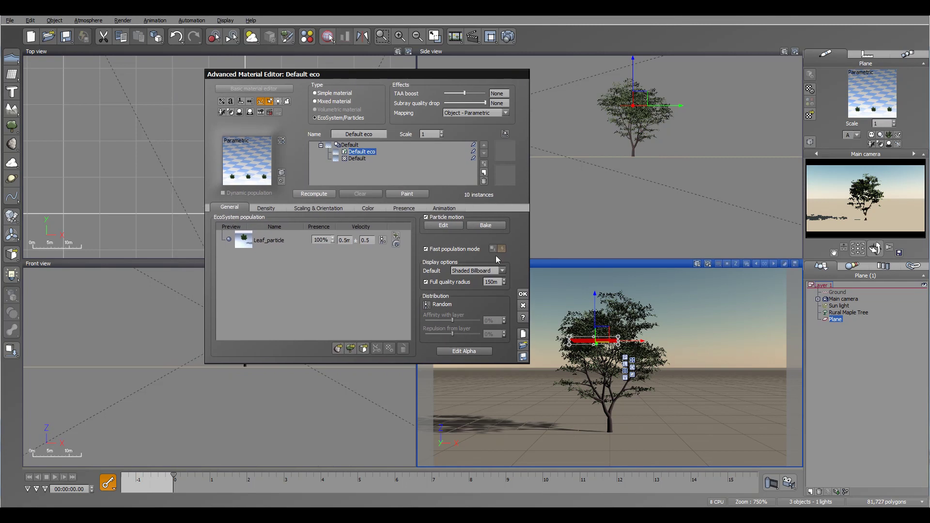
{"action": "left_click", "coordinate": [523, 295]}
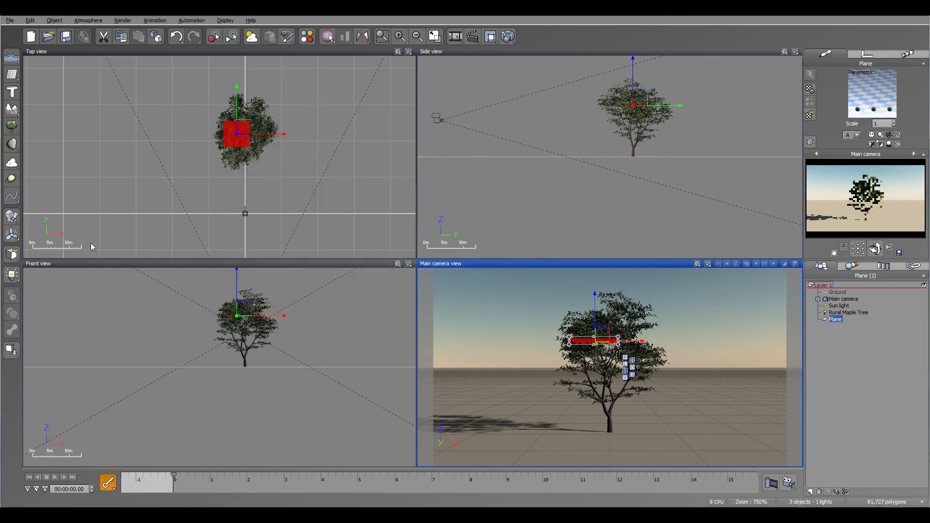
Add a ventilator to the scene and place it on the ground beside the maple tree, level with the crown in the top view
{"action": "left_click", "coordinate": [13, 237]}
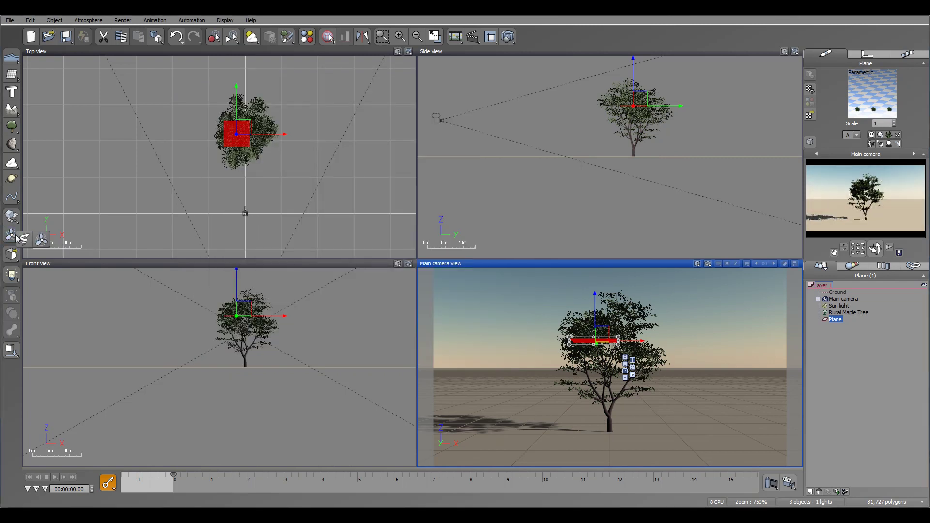
{"action": "left_click", "coordinate": [41, 241]}
{"action": "left_click_drag", "start_coordinate": [248, 127], "coordinate": [142, 125]}
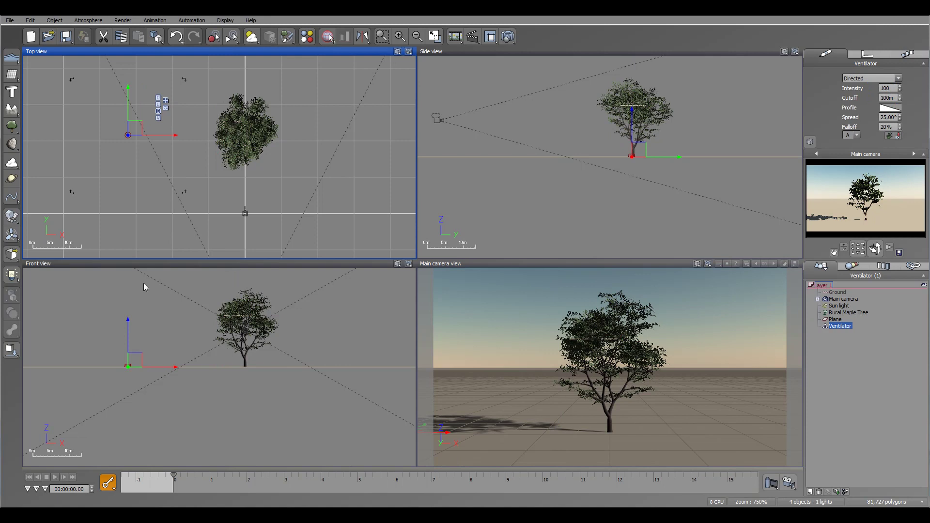
Rotate the ventilator to blow toward the maple tree, and move it farther from the tree and slightly above the ground
{"action": "left_click", "coordinate": [131, 358]}
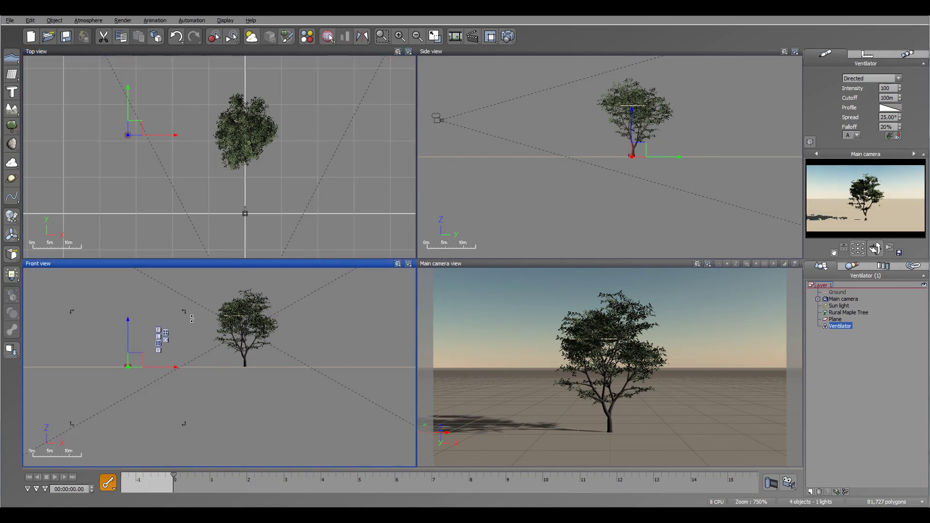
{"action": "left_click_drag", "start_coordinate": [189, 311], "coordinate": [62, 312]}
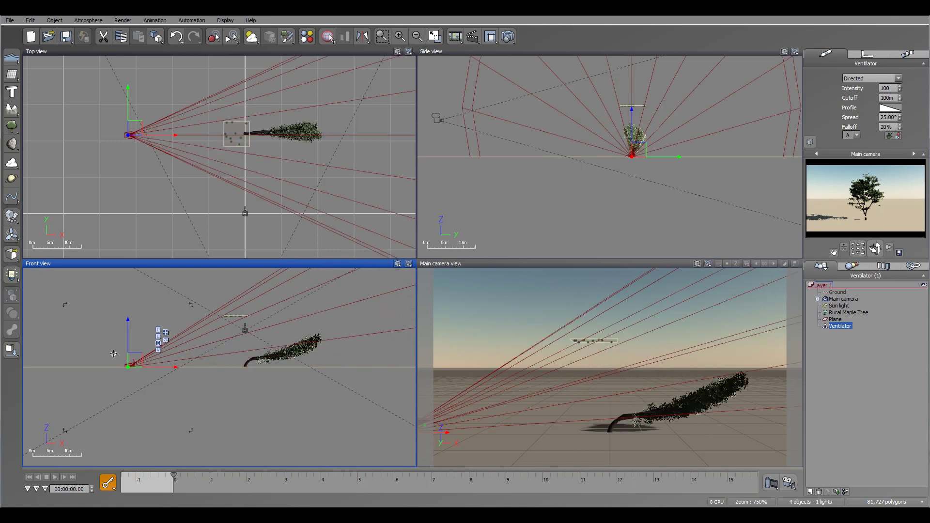
{"action": "left_click_drag", "start_coordinate": [133, 358], "coordinate": [93, 349]}
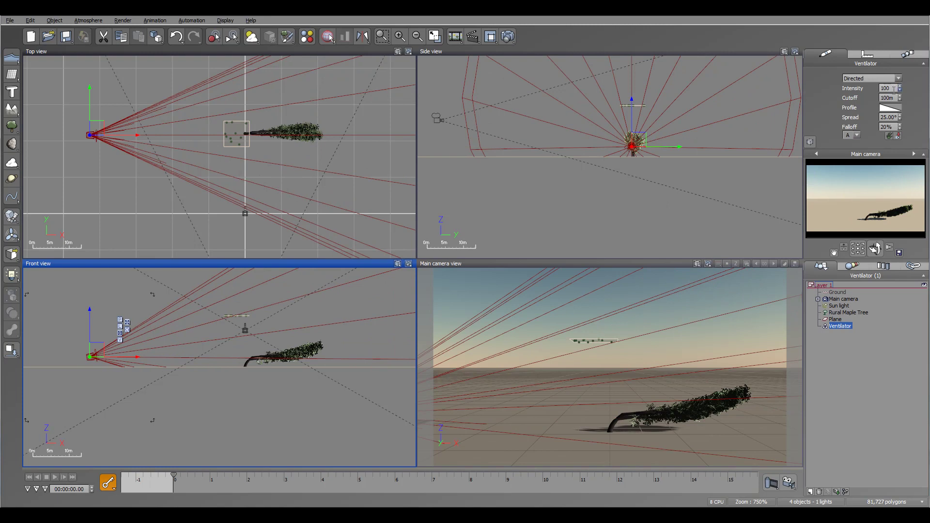
Set the ventilator's intensity to 2 and move it farther away from the maple tree
{"action": "left_click_drag", "start_coordinate": [901, 91], "coordinate": [902, 131]}
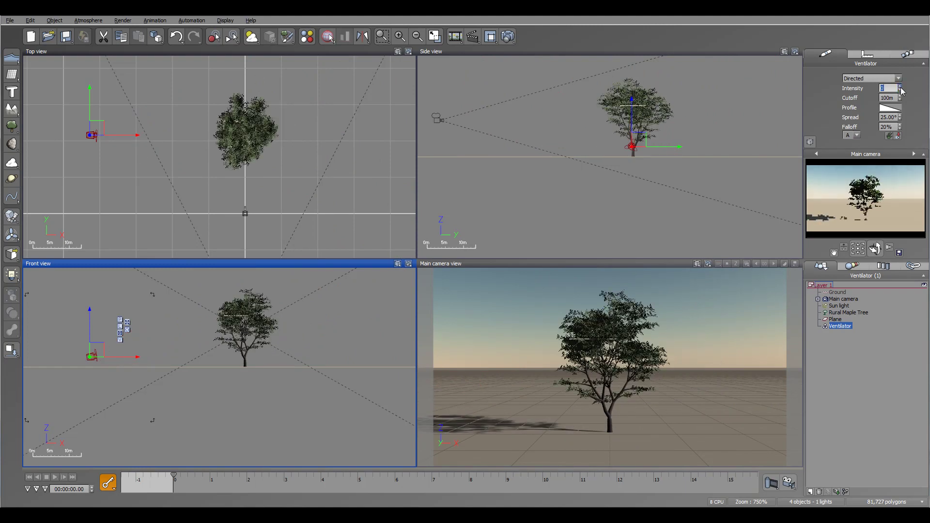
{"action": "type", "text": "3"}
{"action": "key", "text": "BackSpace"}
{"action": "type", "text": "2"}
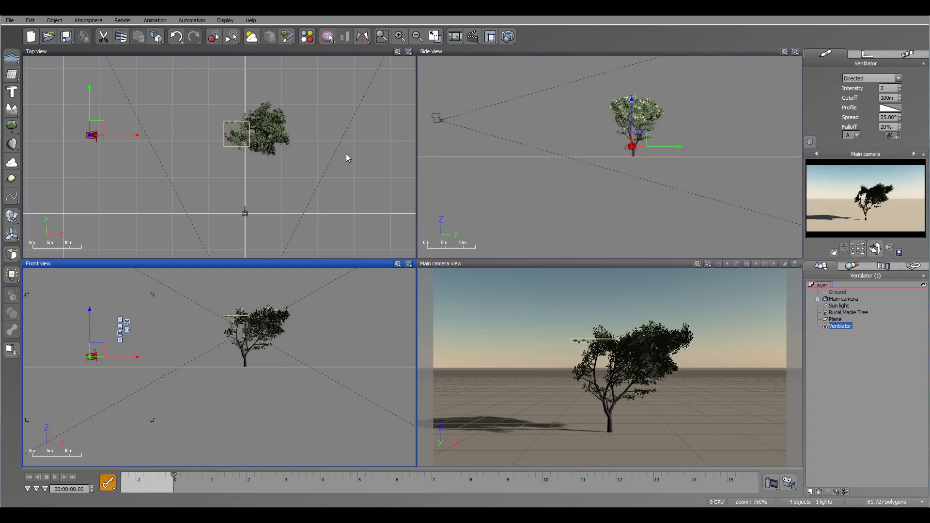
{"action": "right_click_drag", "start_coordinate": [321, 173], "coordinate": [394, 183]}
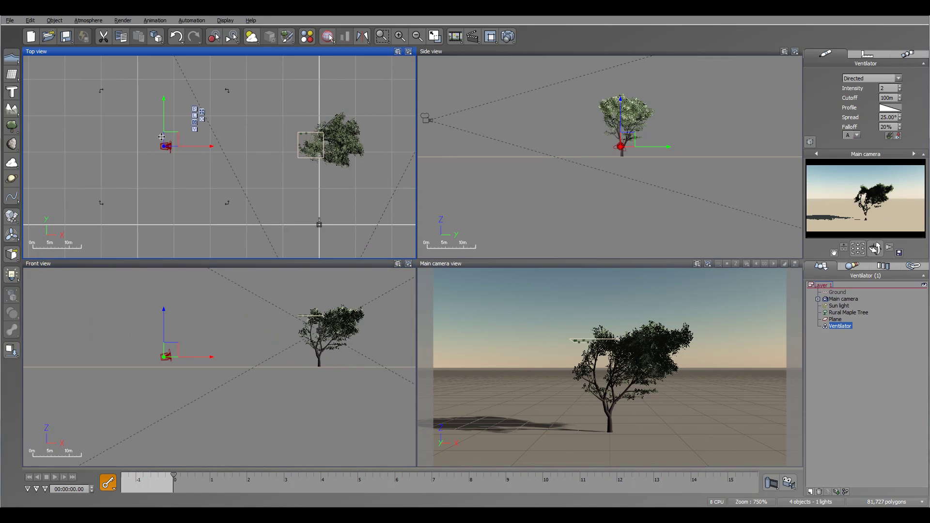
{"action": "left_click_drag", "start_coordinate": [170, 139], "coordinate": [128, 139]}
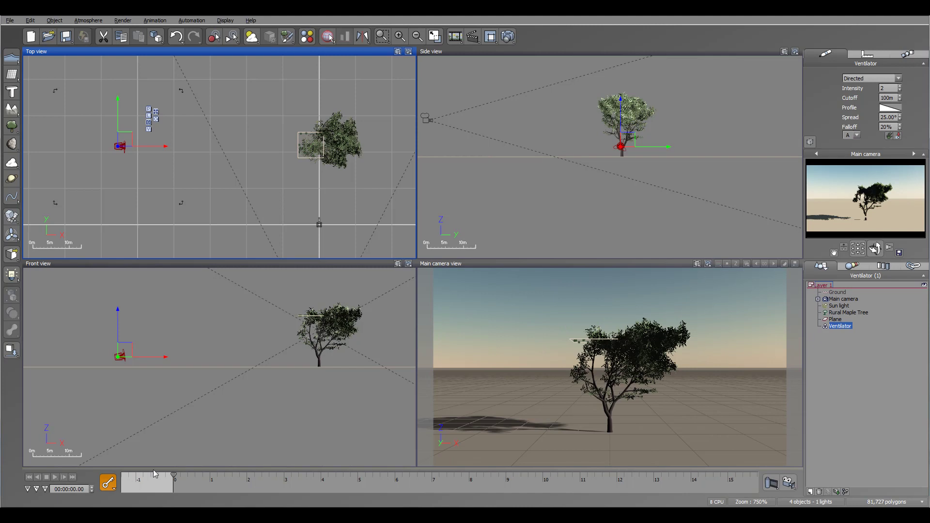
Scrub the timeline to about 1.30 s and on to 2.21 s to check the wind's effect on the leaf particles
{"action": "left_click_drag", "start_coordinate": [174, 473], "coordinate": [221, 473]}
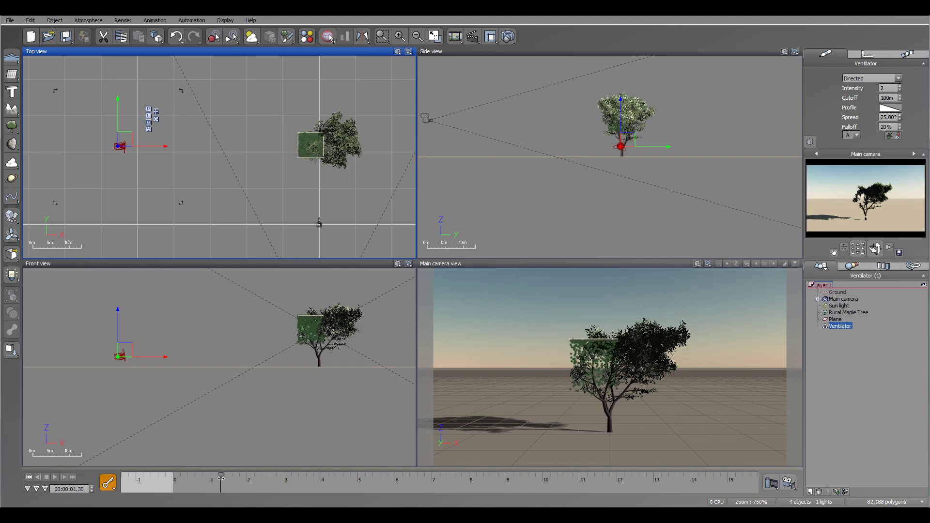
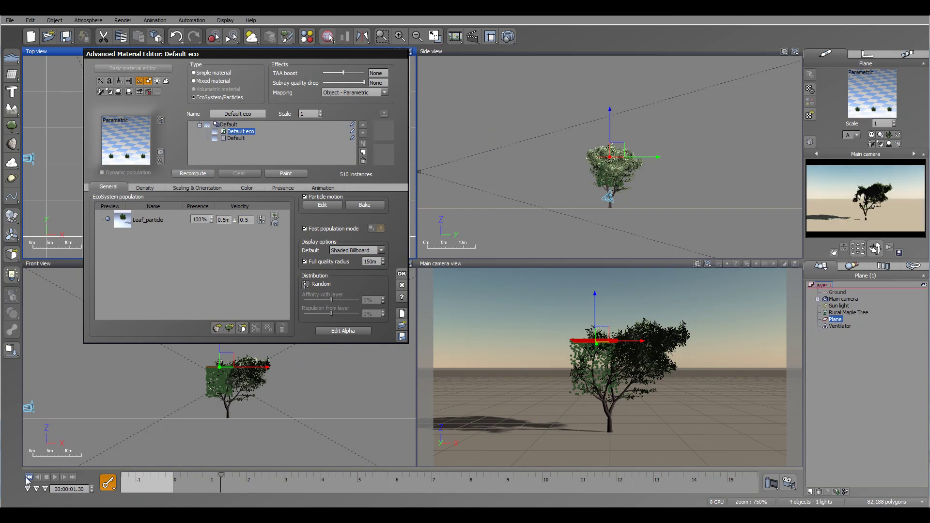
{"action": "left_click", "coordinate": [198, 478]}
{"action": "left_click_drag", "start_coordinate": [209, 477], "coordinate": [255, 476]}
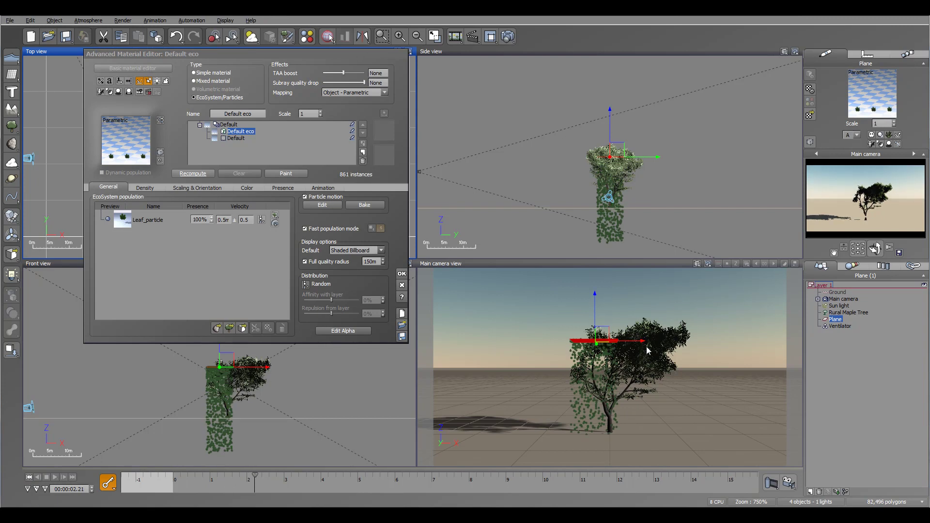
Try a ventilator influence of 100 in the Global Particle Configuration and recompute the leaf population
{"action": "left_click", "coordinate": [341, 203]}
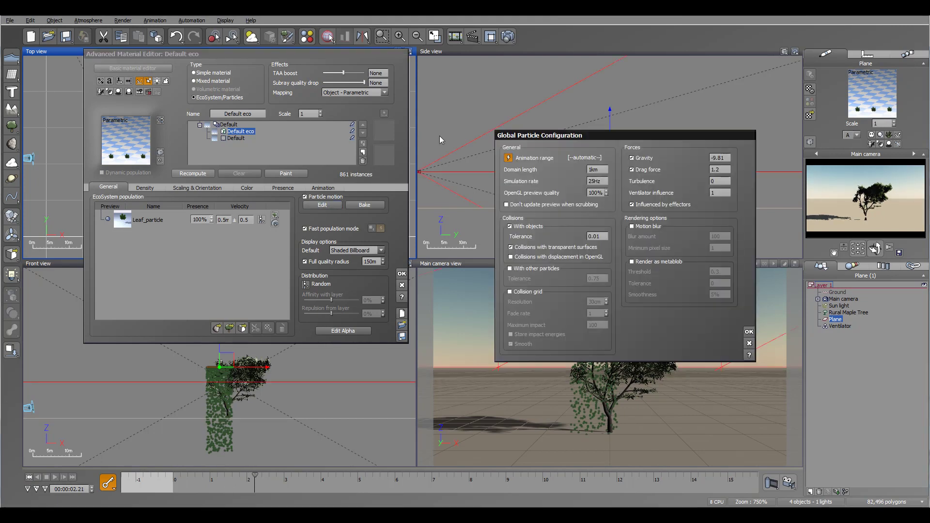
{"action": "left_click_drag", "start_coordinate": [646, 134], "coordinate": [350, 115]}
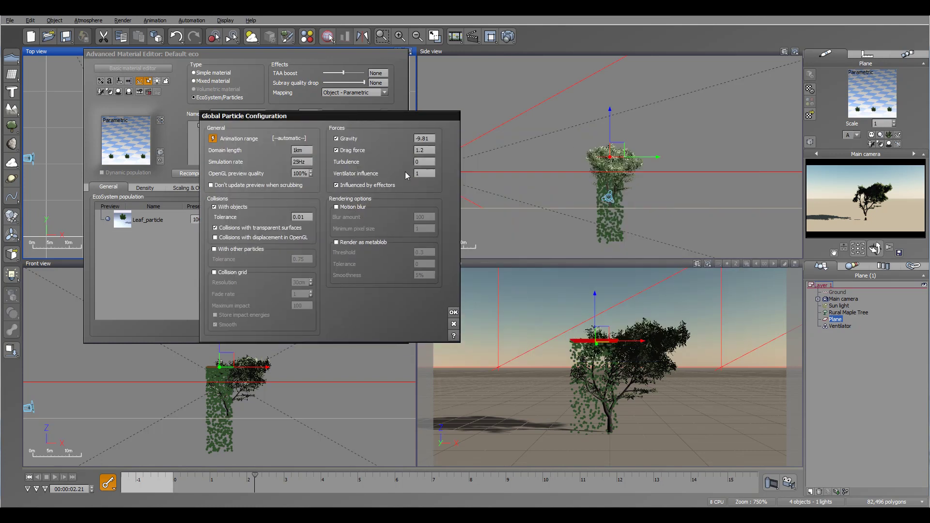
{"action": "double_click", "coordinate": [430, 174]}
{"action": "type", "text": "100"}
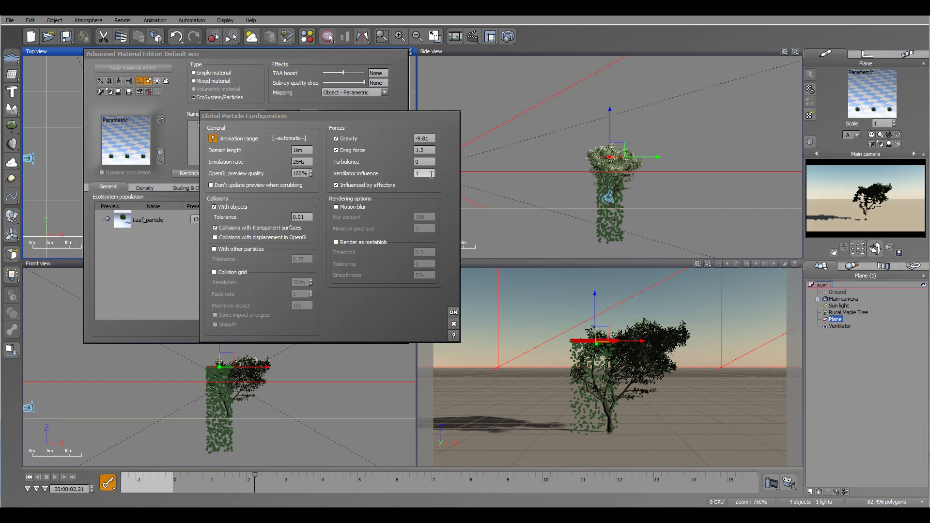
{"action": "left_click", "coordinate": [186, 174]}
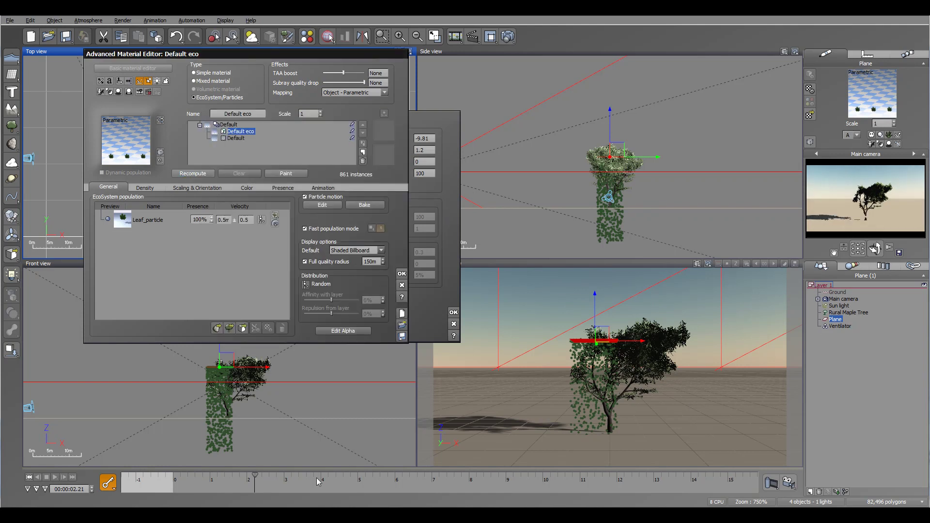
Return to the animation start and scrub to about 1.25 s to check how the ventilator influence moves the leaves
{"action": "mouse_move", "coordinate": [255, 477]}
{"action": "left_mouse_down"}
{"action": "mouse_move", "coordinate": [215, 478]}
{"action": "mouse_move", "coordinate": [245, 482]}
{"action": "left_mouse_up"}
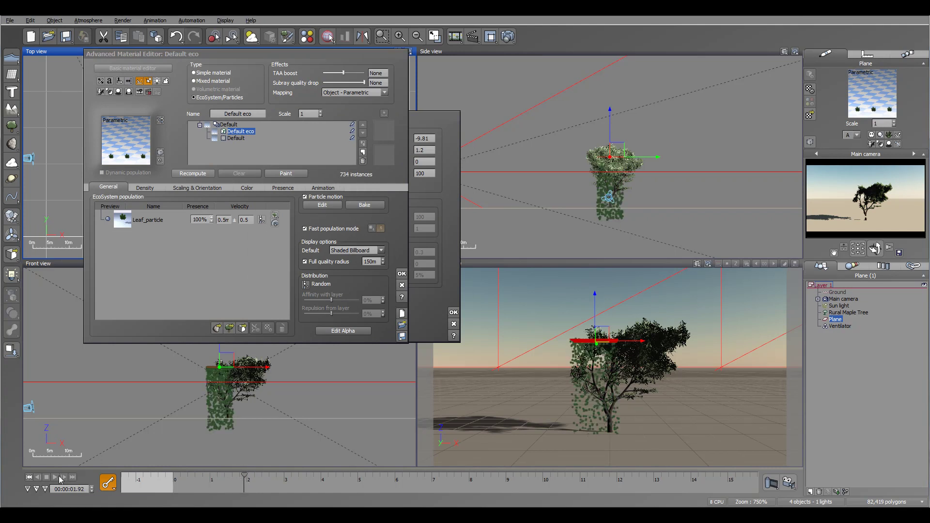
{"action": "left_click", "coordinate": [173, 477]}
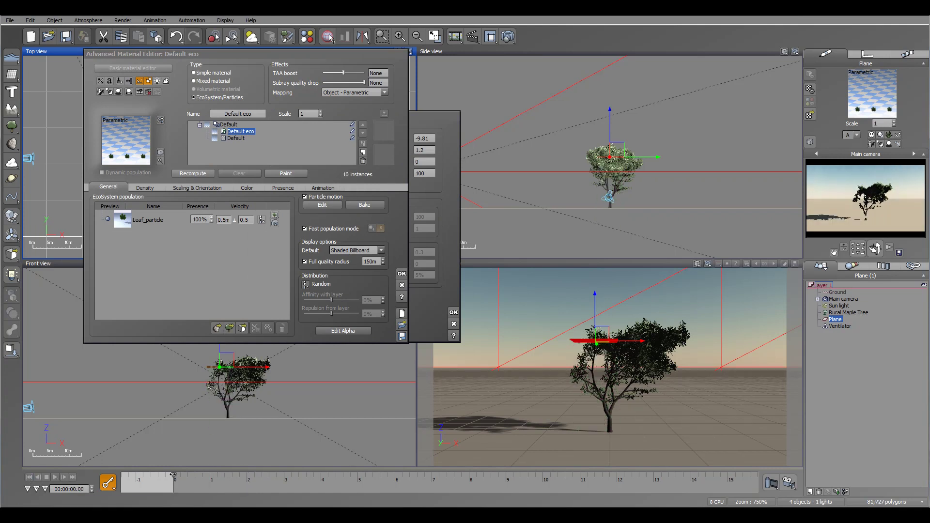
{"action": "left_click_drag", "start_coordinate": [172, 474], "coordinate": [218, 477]}
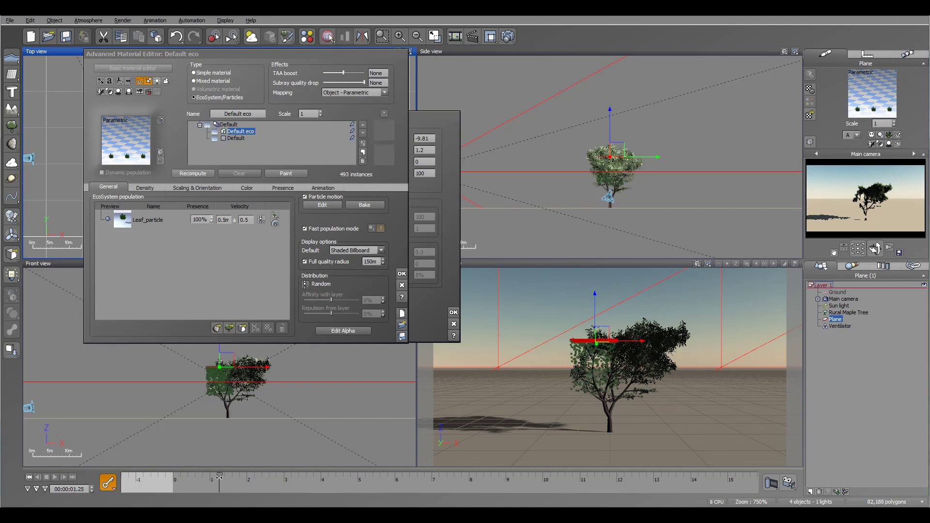
Set the ventilator influence to 500, recompute the leaf population from the animation start and preview it up to about 2.51 s
{"action": "left_click", "coordinate": [441, 118]}
{"action": "double_click", "coordinate": [417, 173]}
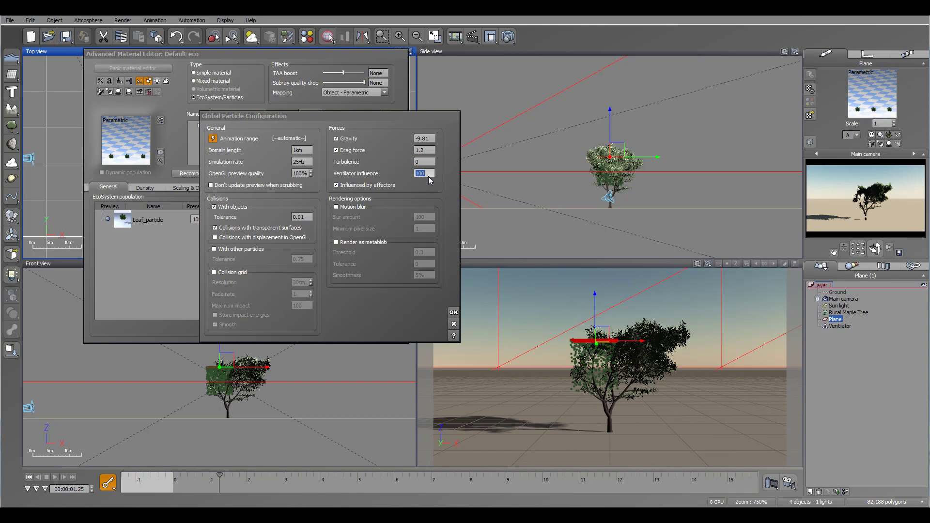
{"action": "type", "text": "500"}
{"action": "left_click", "coordinate": [453, 313]}
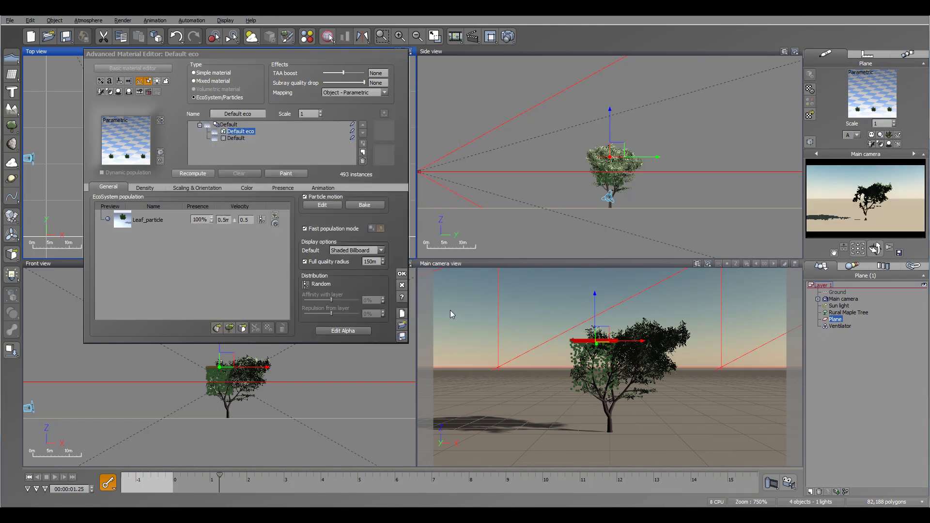
{"action": "left_click", "coordinate": [30, 477]}
{"action": "left_click", "coordinate": [192, 173]}
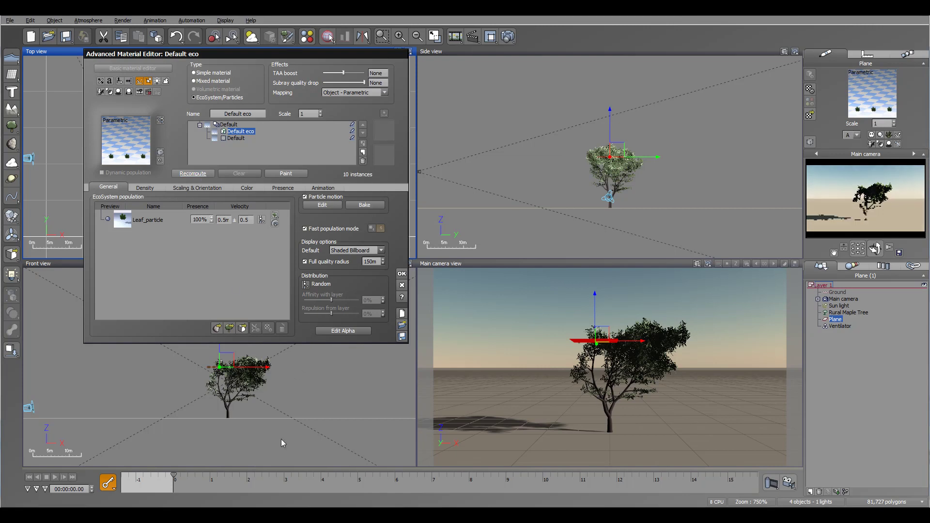
{"action": "left_click_drag", "start_coordinate": [174, 477], "coordinate": [266, 479]}
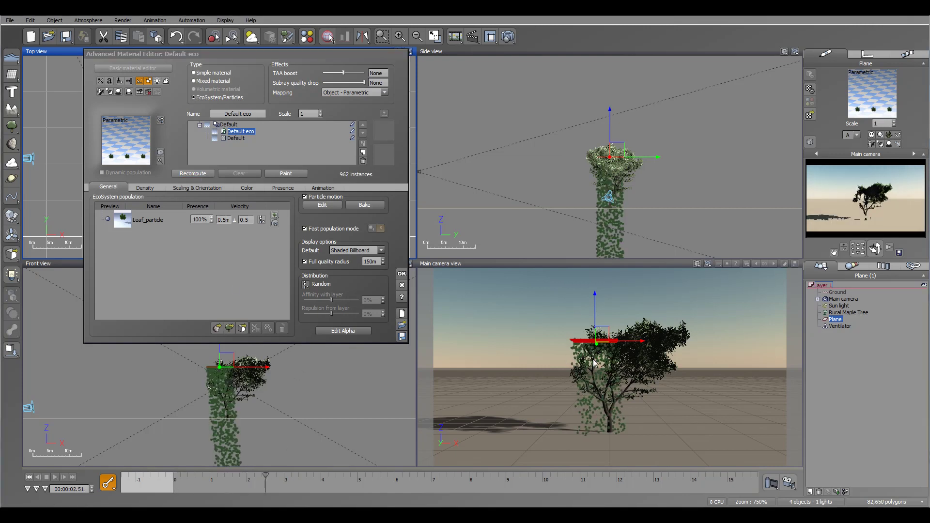
Set the Leaf_particle mass to 0.001 kg, recompute the population and preview the leaves from the start to about 3.01 s
{"action": "double_click", "coordinate": [159, 220]}
{"action": "left_click_drag", "start_coordinate": [184, 213], "coordinate": [238, 204]}
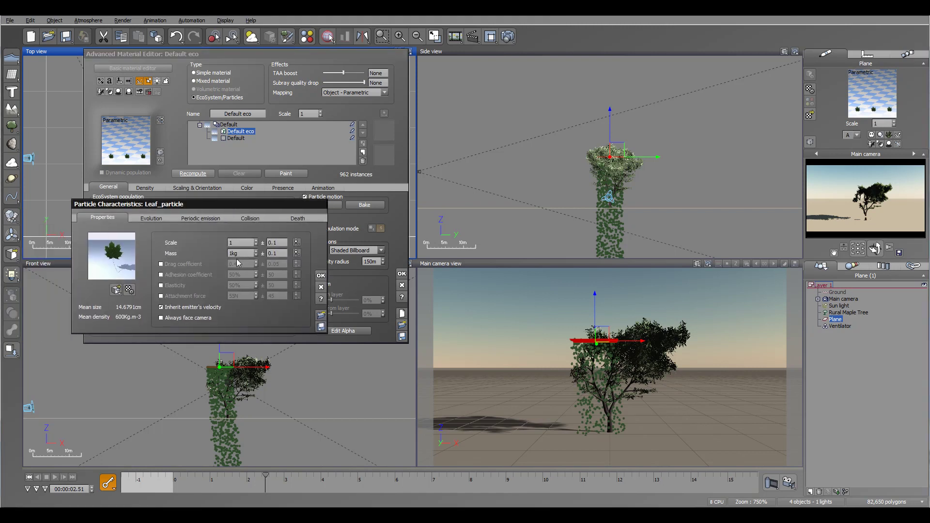
{"action": "double_click", "coordinate": [237, 253]}
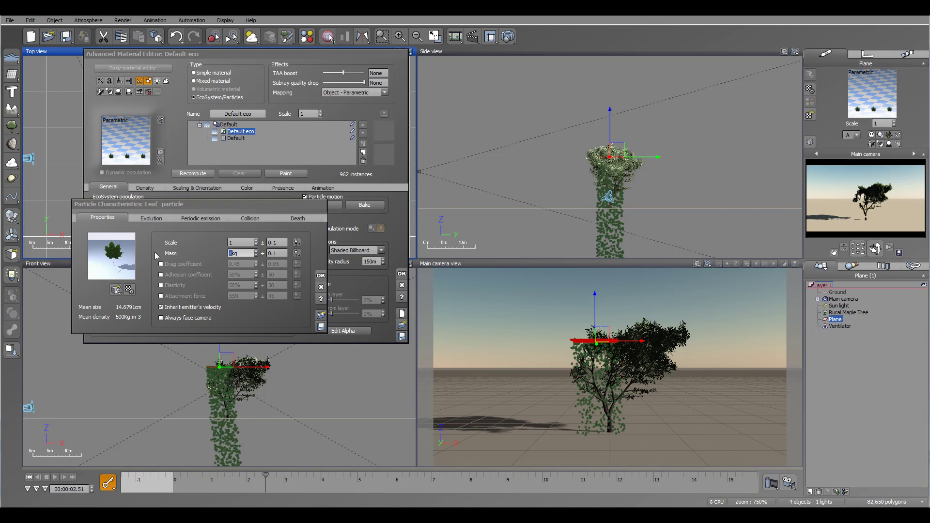
{"action": "type", "text": "0.001"}
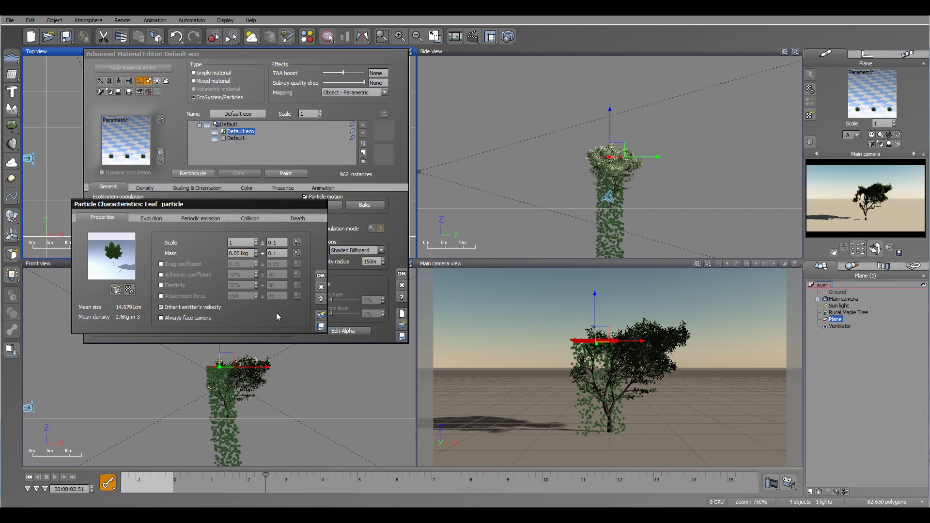
{"action": "left_click_drag", "start_coordinate": [271, 202], "coordinate": [203, 227]}
{"action": "left_click", "coordinate": [197, 176]}
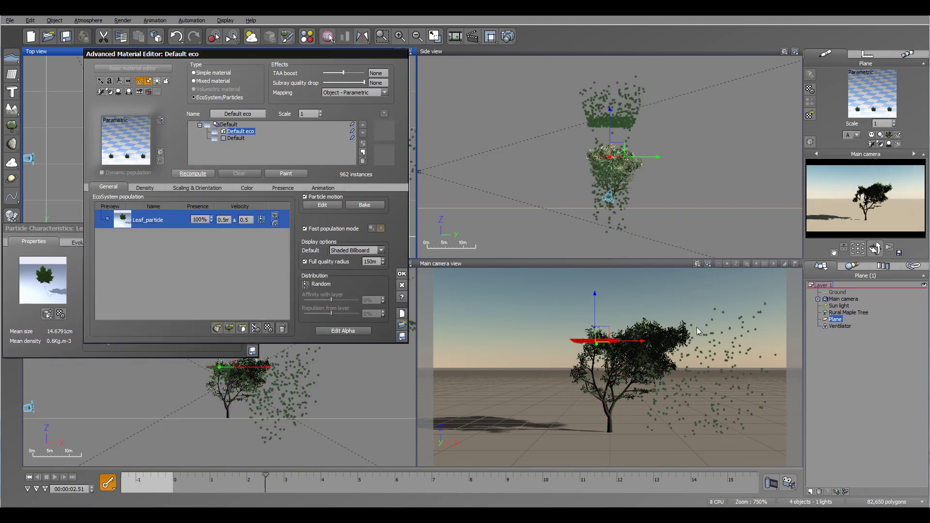
{"action": "left_click", "coordinate": [29, 478]}
{"action": "left_click_drag", "start_coordinate": [175, 476], "coordinate": [285, 476]}
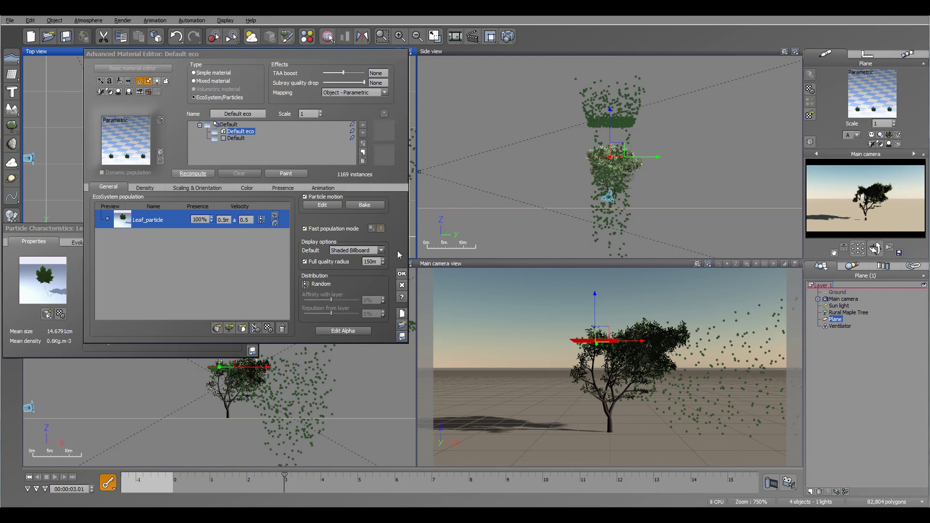
Set the global particle turbulence to 0.01 and recompute the leaf population
{"action": "left_click", "coordinate": [322, 204]}
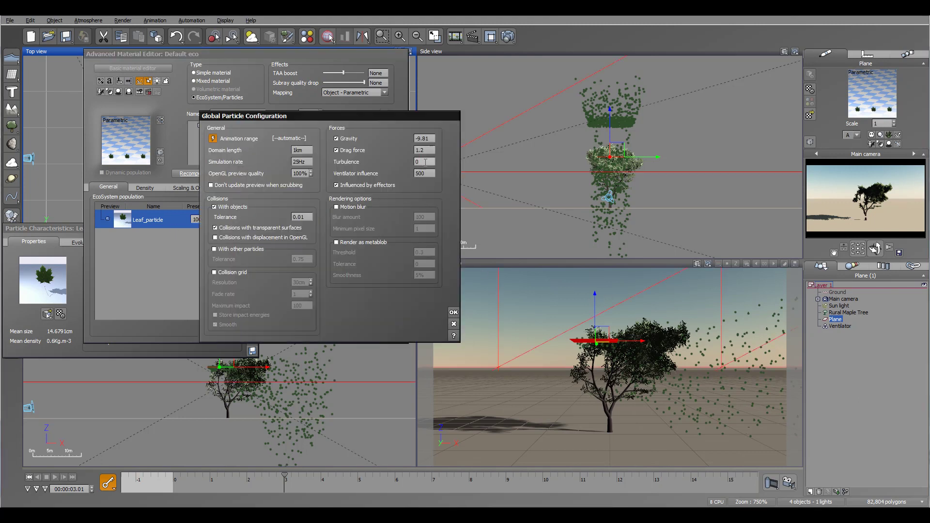
{"action": "double_click", "coordinate": [425, 162]}
{"action": "type", "text": ".01"}
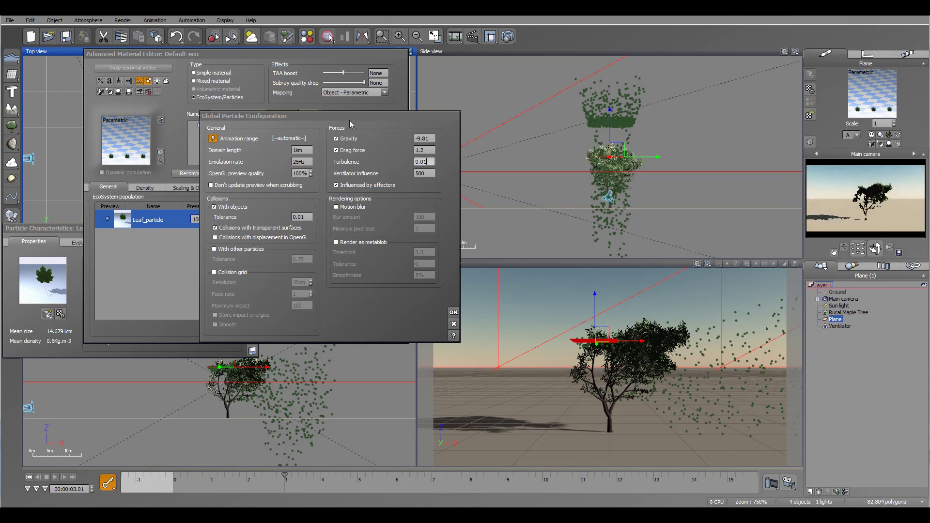
{"action": "left_click", "coordinate": [349, 118]}
{"action": "left_click", "coordinate": [186, 175]}
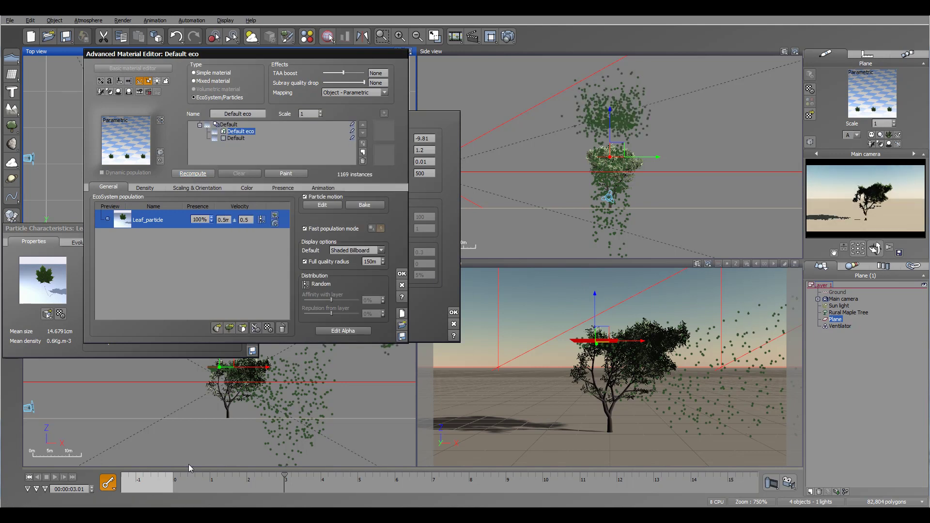
Set the global particle turbulence to 0.1, recompute the leaf population and preview it from the start to about 2.96 s
{"action": "left_click", "coordinate": [208, 478]}
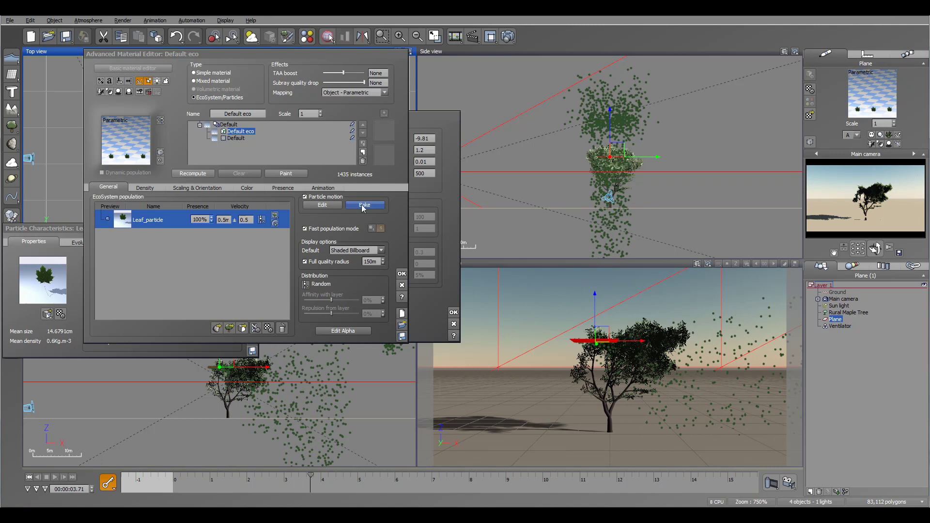
{"action": "left_click", "coordinate": [322, 205]}
{"action": "left_click", "coordinate": [426, 162]}
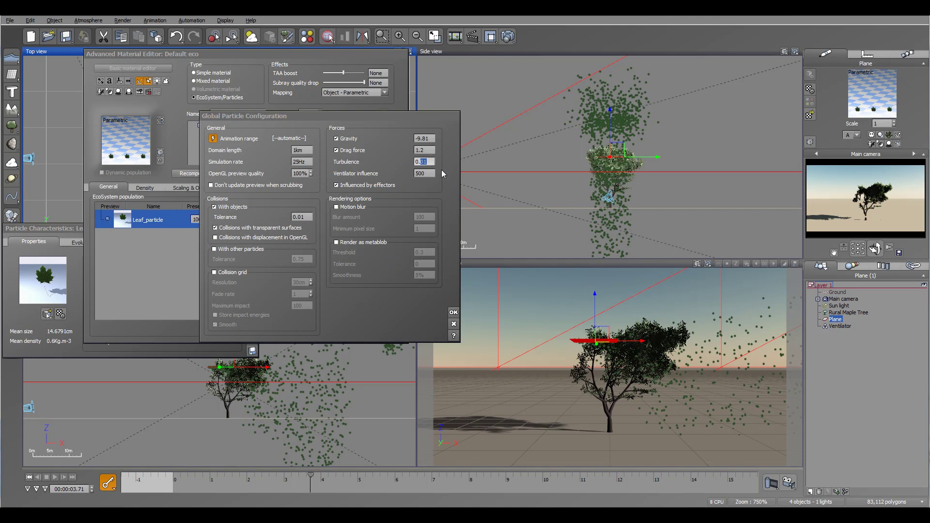
{"action": "type", "text": "1"}
{"action": "left_click", "coordinate": [180, 174]}
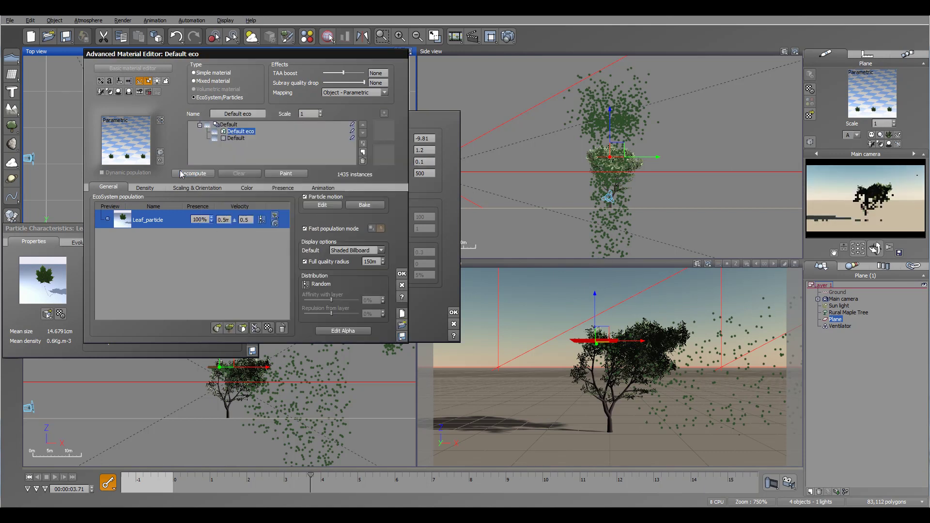
{"action": "left_click", "coordinate": [29, 477]}
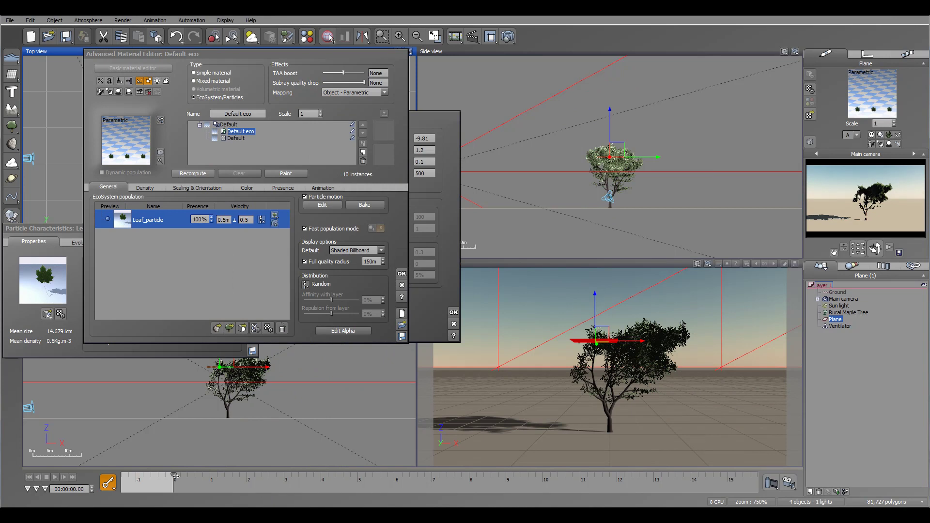
{"action": "left_click_drag", "start_coordinate": [176, 473], "coordinate": [282, 476]}
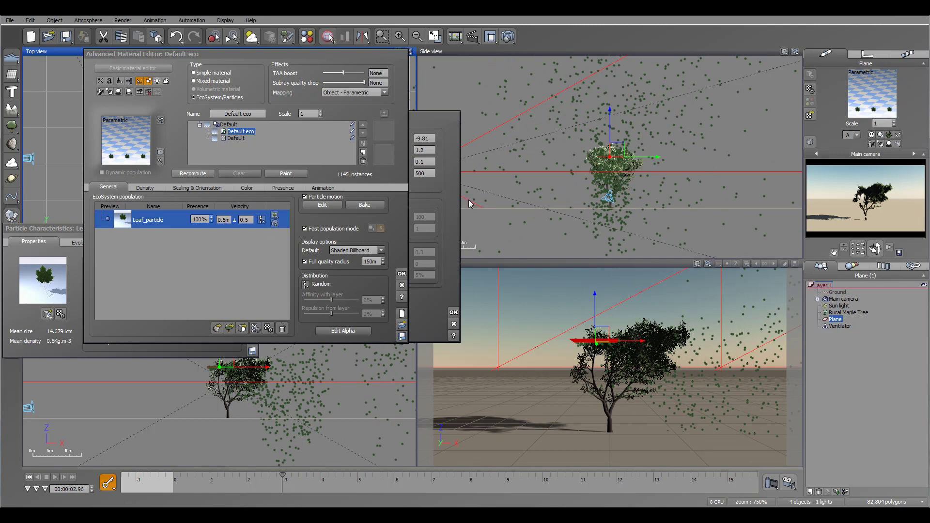
{"action": "left_click", "coordinate": [453, 312]}
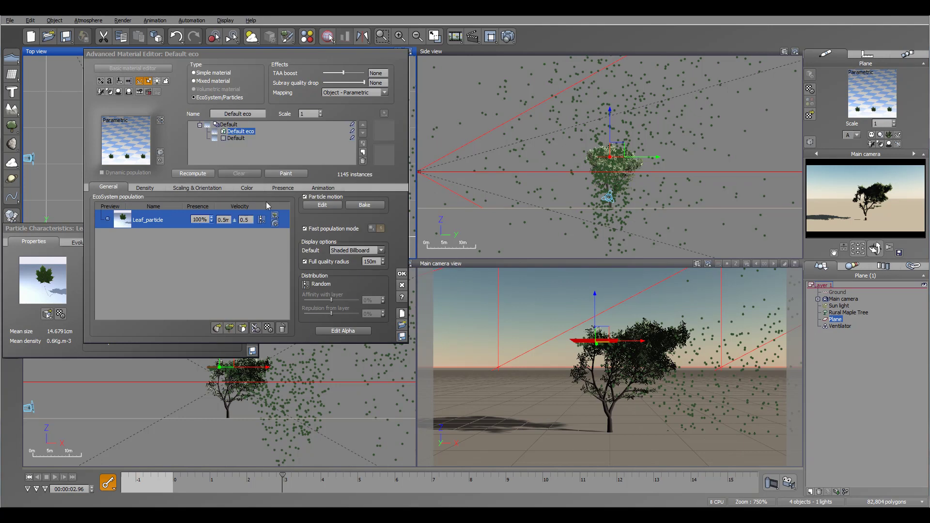
Enable the Leaf_particle drag coefficient with a value of 1, recompute the population and preview it from the start to about 3.13 s
{"action": "left_click", "coordinate": [52, 230]}
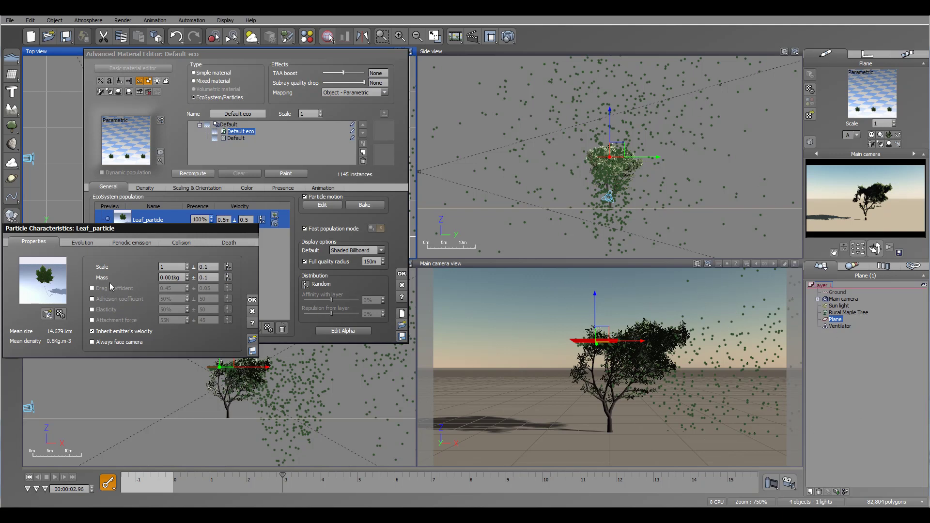
{"action": "left_click", "coordinate": [91, 289]}
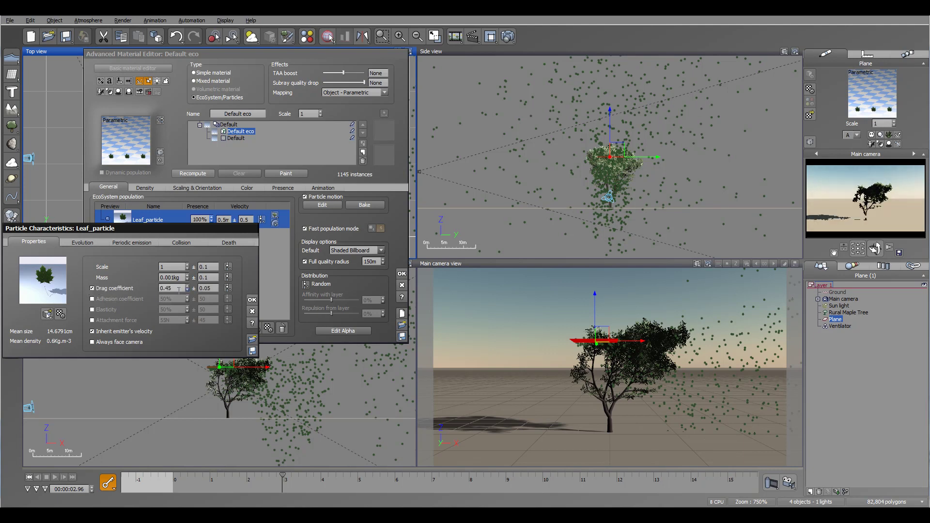
{"action": "left_click", "coordinate": [181, 288]}
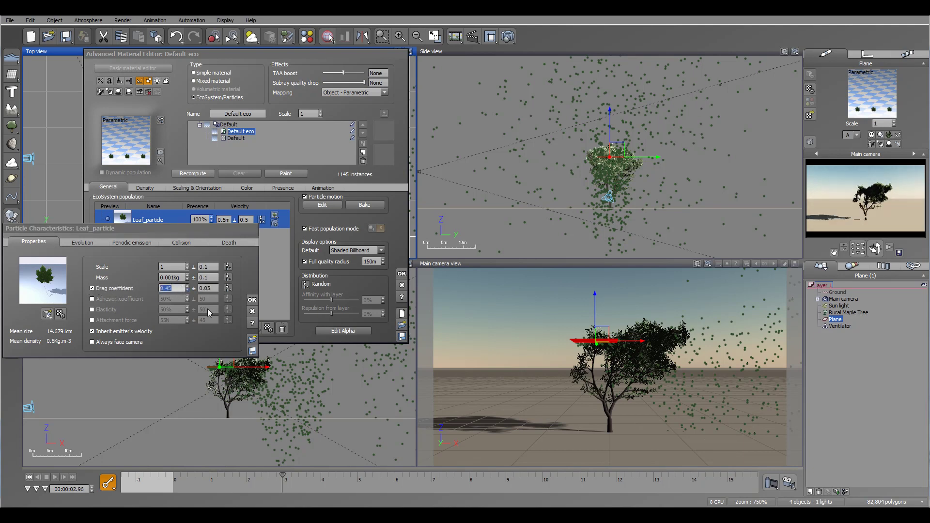
{"action": "left_click", "coordinate": [202, 174]}
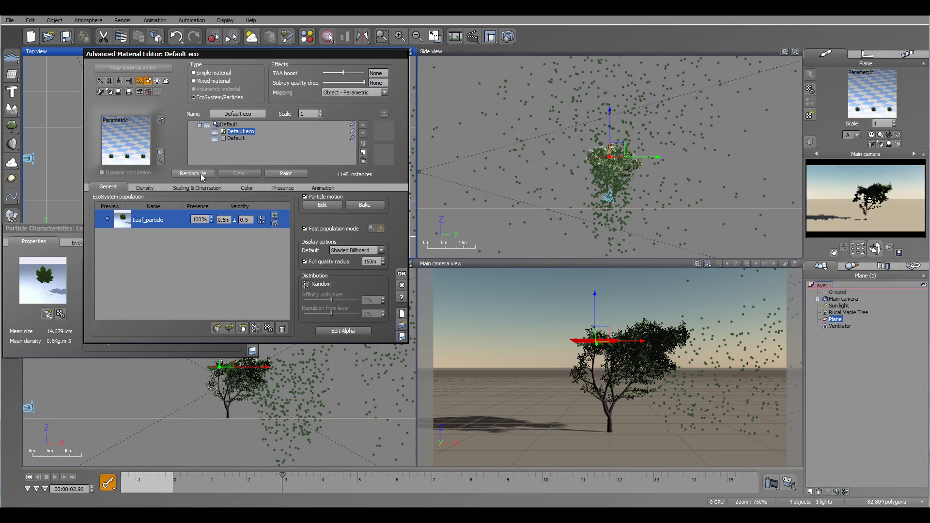
{"action": "scroll", "coordinate": [643, 140], "scroll_direction": "down", "scroll_amount": 5}
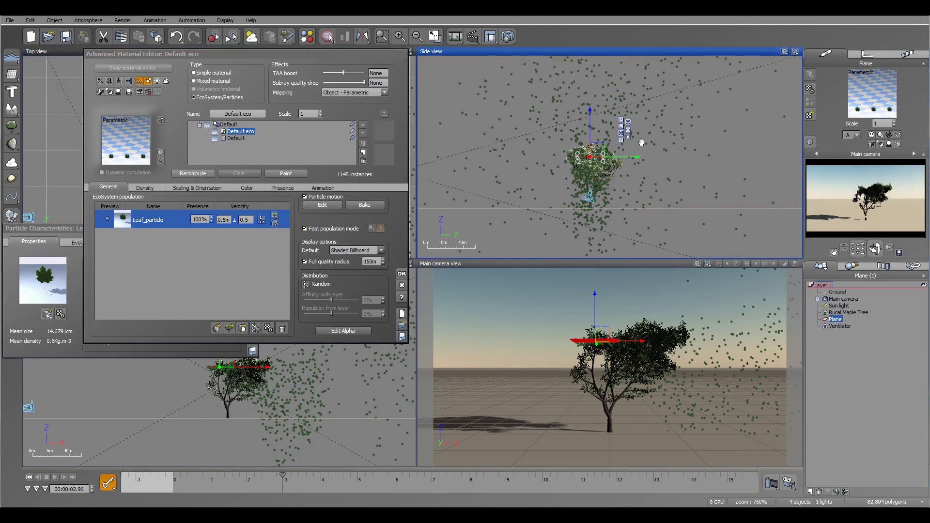
{"action": "right_click_drag", "start_coordinate": [370, 376], "coordinate": [338, 421]}
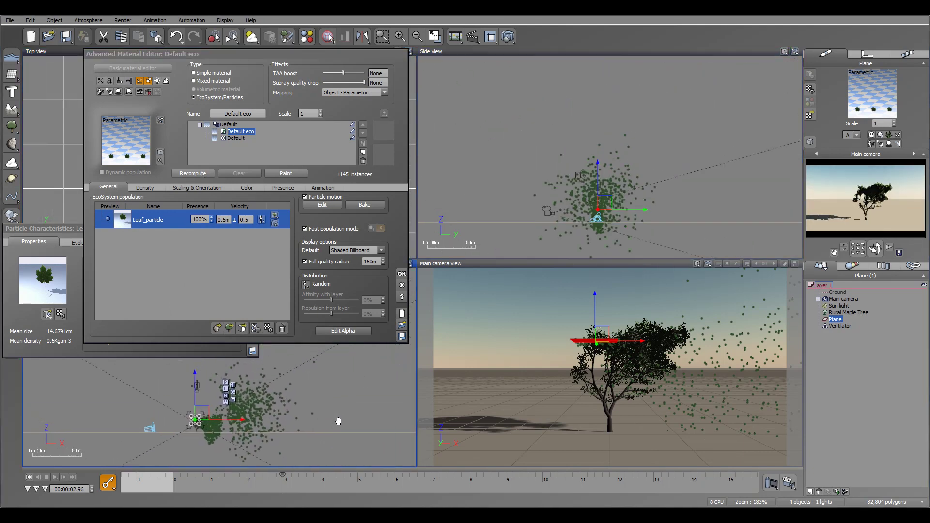
{"action": "left_click", "coordinate": [28, 478]}
{"action": "left_click_drag", "start_coordinate": [175, 474], "coordinate": [289, 474]}
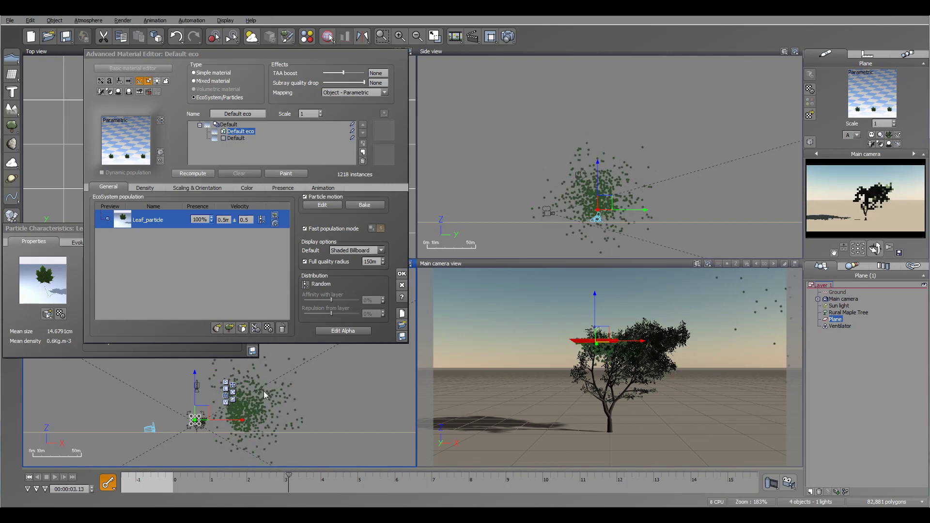
Raise the Leaf_particle drag coefficient to 10, recompute the population and preview it from the start to about 4.46 s
{"action": "left_click", "coordinate": [52, 231]}
{"action": "double_click", "coordinate": [174, 289]}
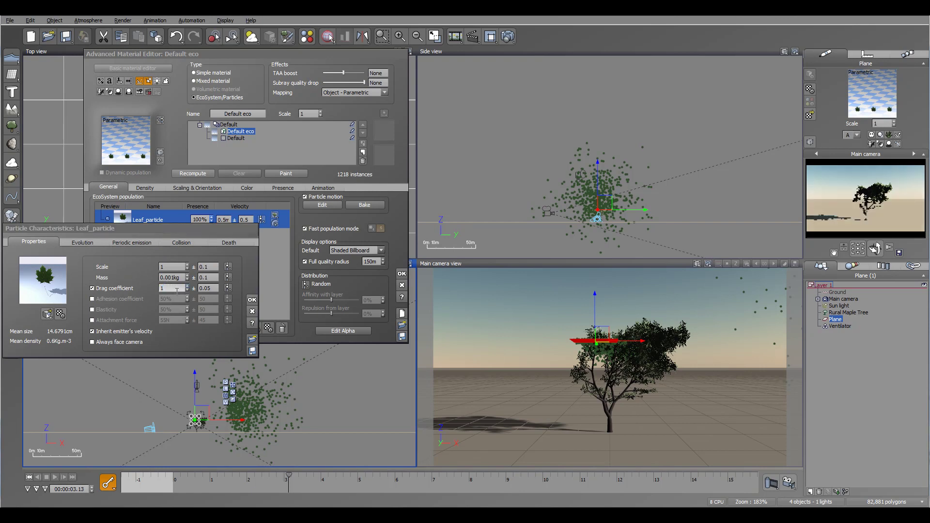
{"action": "left_click", "coordinate": [193, 173]}
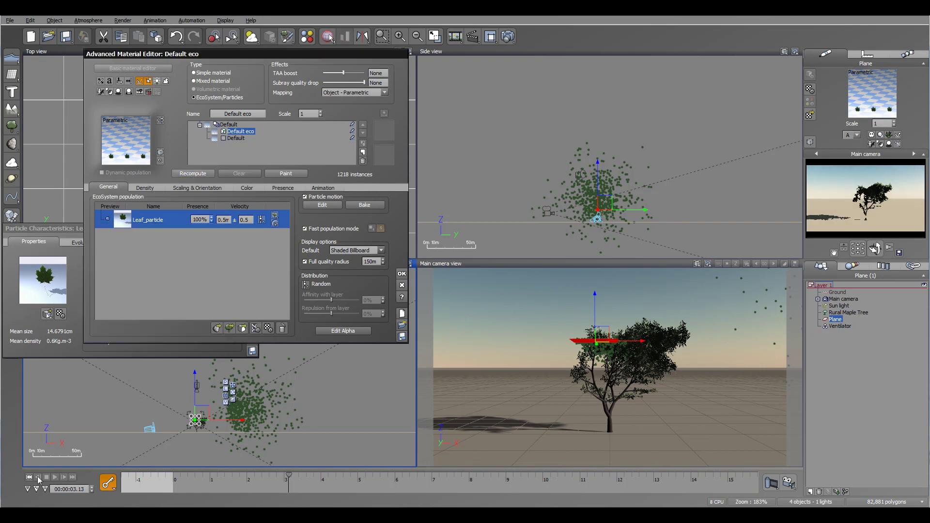
{"action": "left_click_drag", "start_coordinate": [171, 474], "coordinate": [338, 481]}
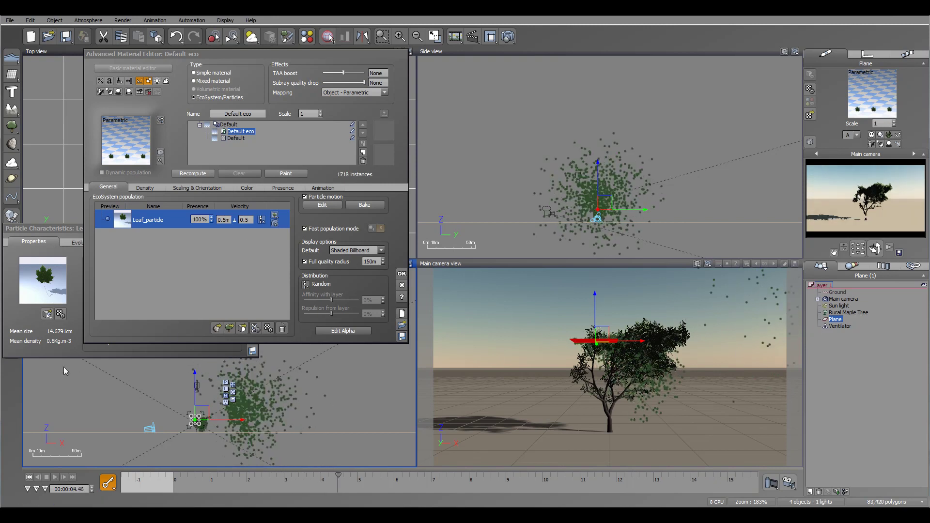
Give Leaf_particle a life duration of 3 s, recompute the population and preview it from the start to about 6.46 s
{"action": "left_click", "coordinate": [60, 229]}
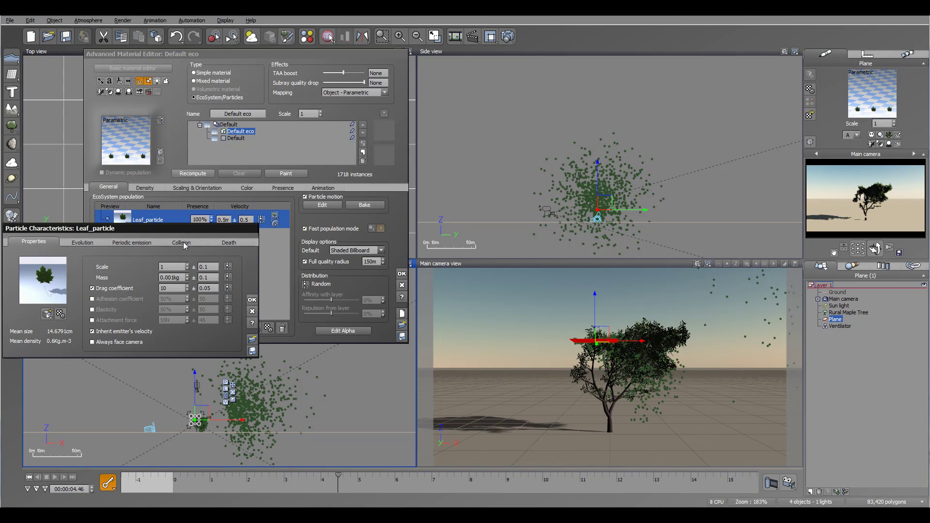
{"action": "left_click", "coordinate": [240, 243]}
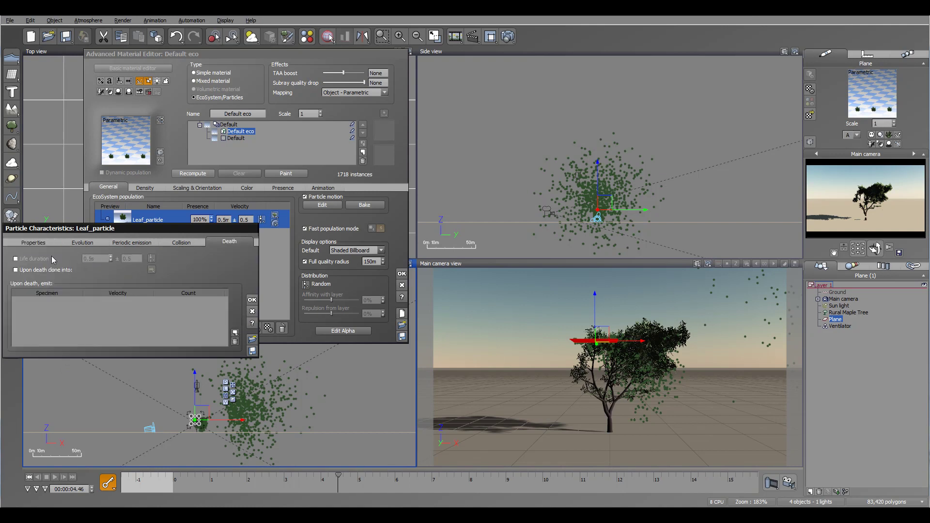
{"action": "left_click", "coordinate": [15, 259]}
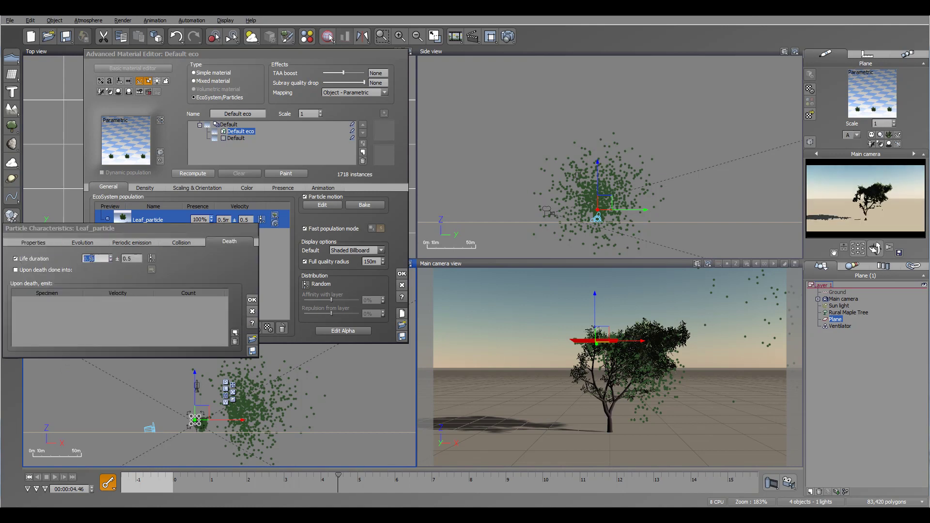
{"action": "type", "text": "3s"}
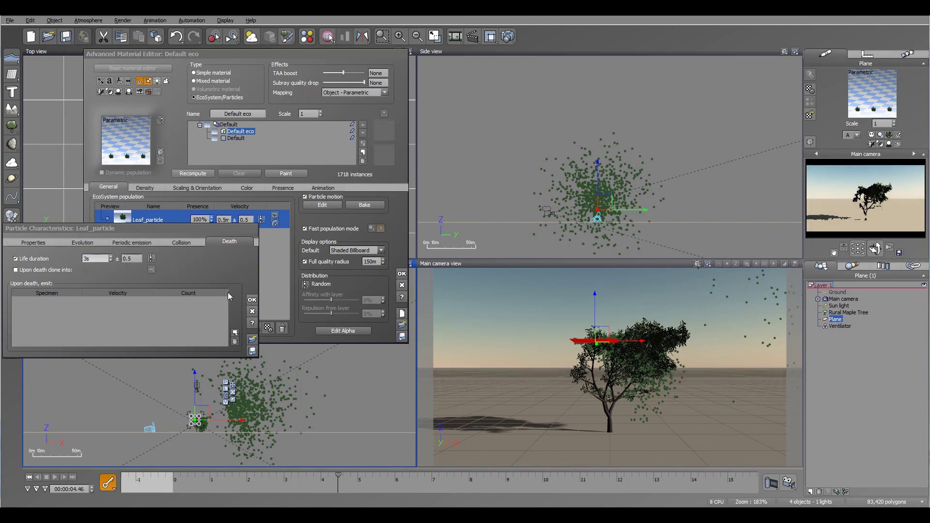
{"action": "left_click", "coordinate": [193, 174]}
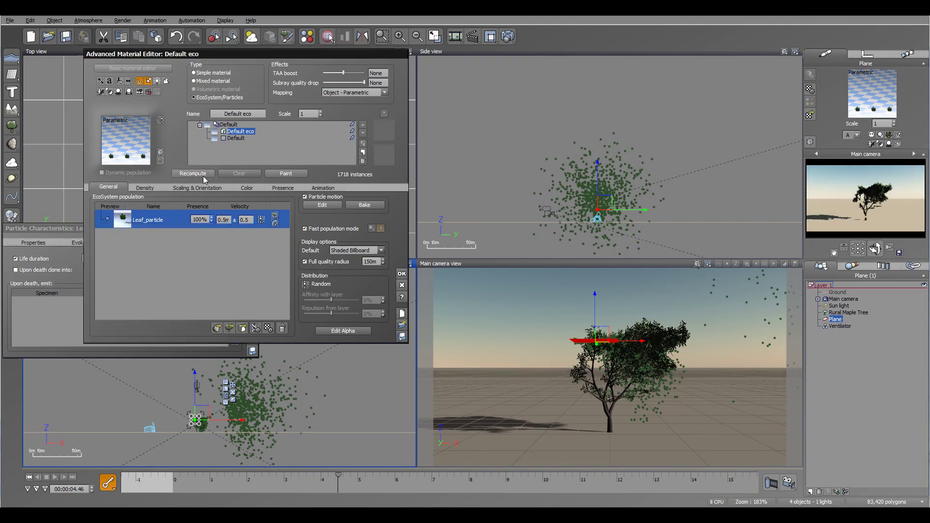
{"action": "left_click", "coordinate": [31, 477]}
{"action": "left_click_drag", "start_coordinate": [174, 473], "coordinate": [413, 482]}
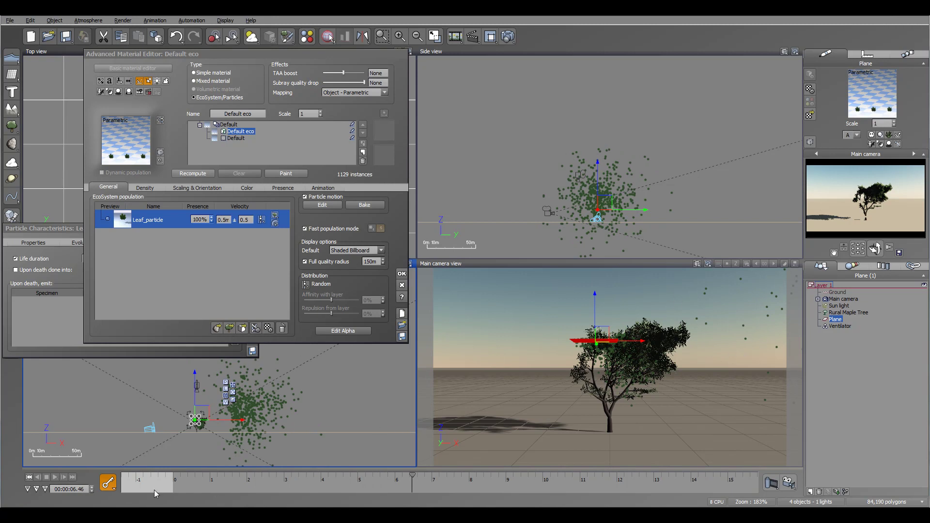
Return to the animation start, disable the Leaf_particle drag coefficient and set its mass variation to 0
{"action": "left_click", "coordinate": [30, 477]}
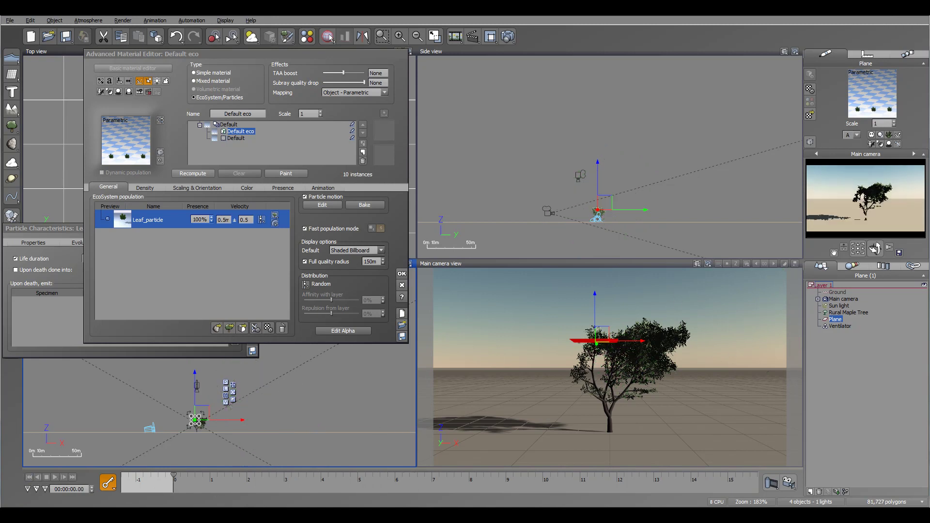
{"action": "left_click_drag", "start_coordinate": [33, 228], "coordinate": [71, 221]}
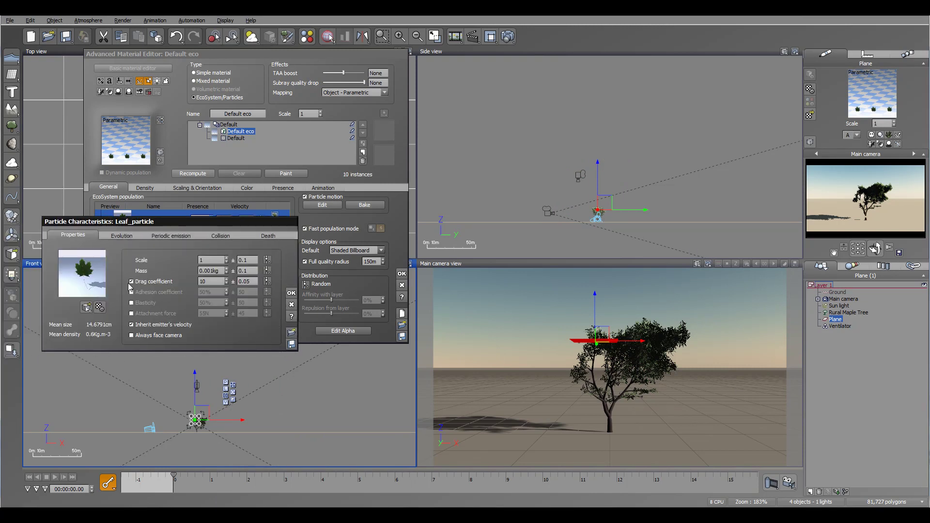
{"action": "left_click", "coordinate": [132, 282]}
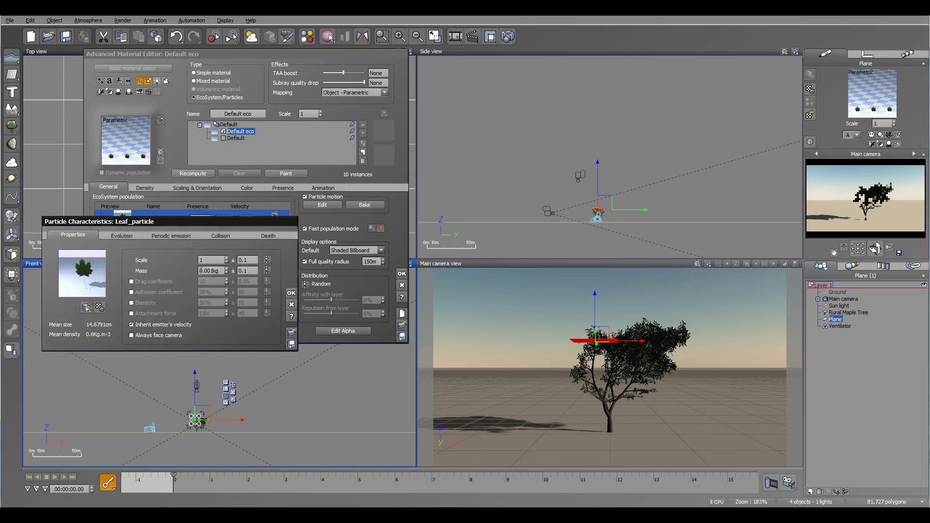
{"action": "left_click", "coordinate": [240, 270]}
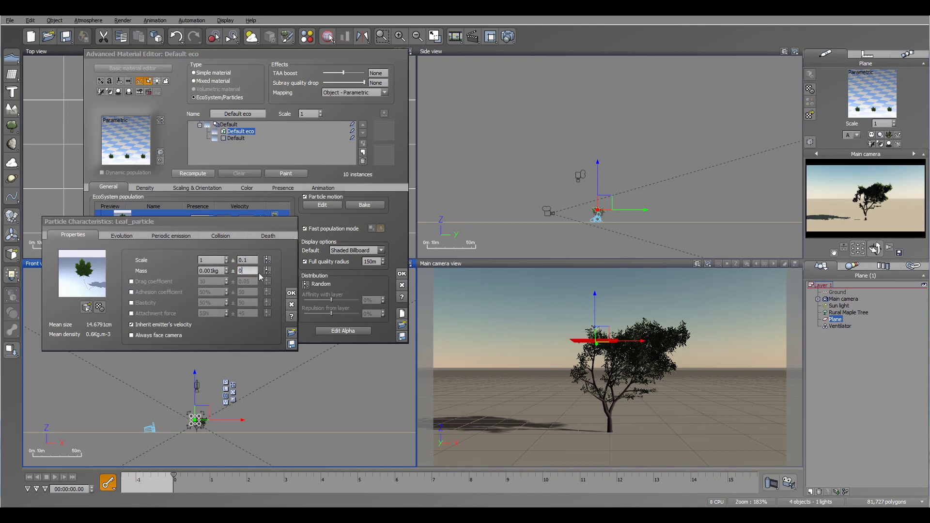
{"action": "left_click", "coordinate": [220, 260]}
Adjust the Leaf_particle life duration variation, accept the particle settings and preview the recomputed leaves up to about 3.55 s
{"action": "left_click", "coordinate": [121, 235]}
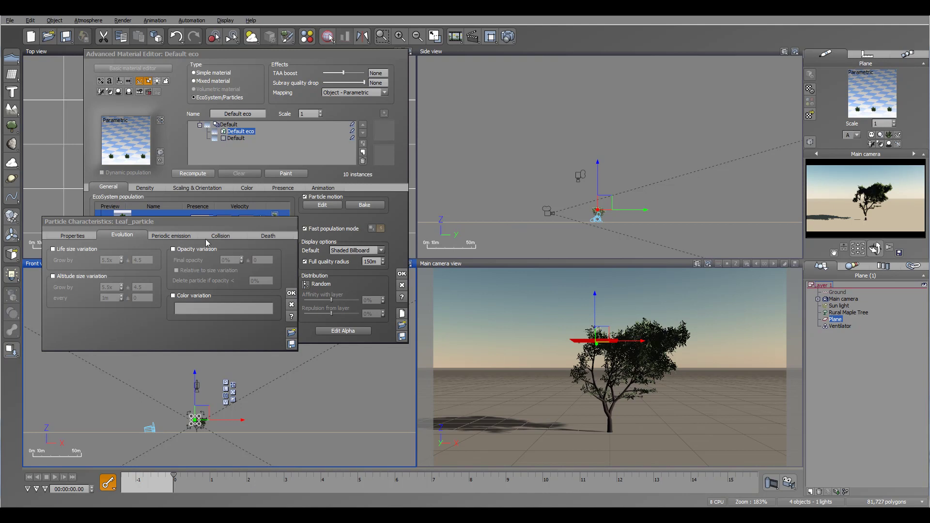
{"action": "left_click", "coordinate": [176, 236]}
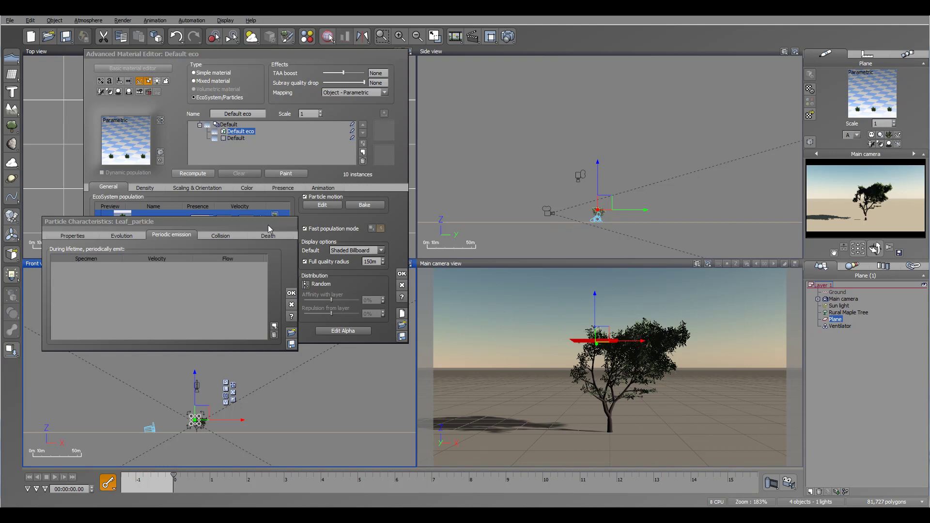
{"action": "left_click", "coordinate": [271, 237]}
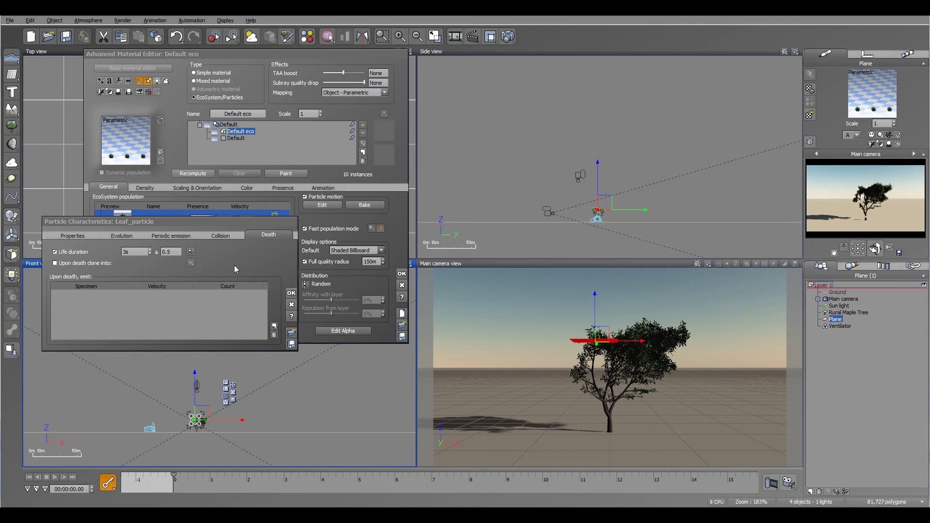
{"action": "left_click", "coordinate": [180, 251]}
{"action": "left_click", "coordinate": [174, 251]}
{"action": "left_click", "coordinate": [291, 293]}
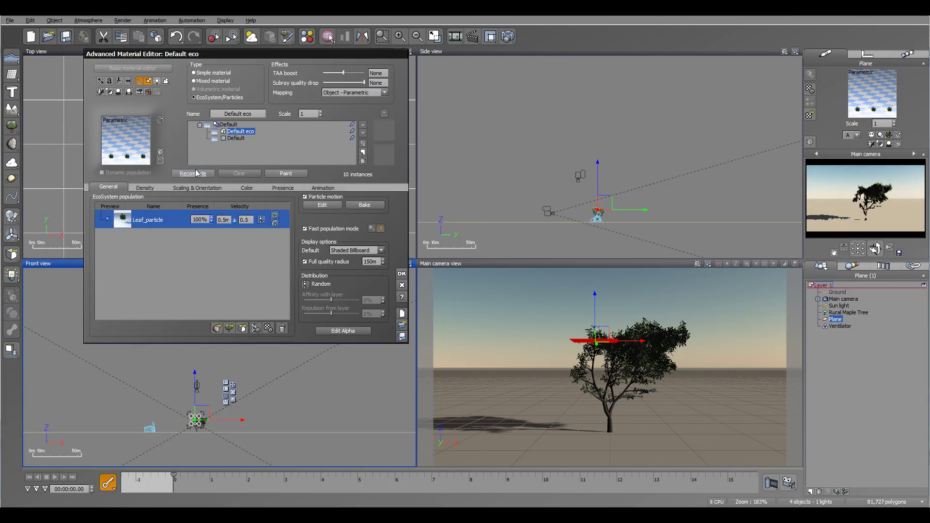
{"action": "left_click_drag", "start_coordinate": [174, 476], "coordinate": [304, 481]}
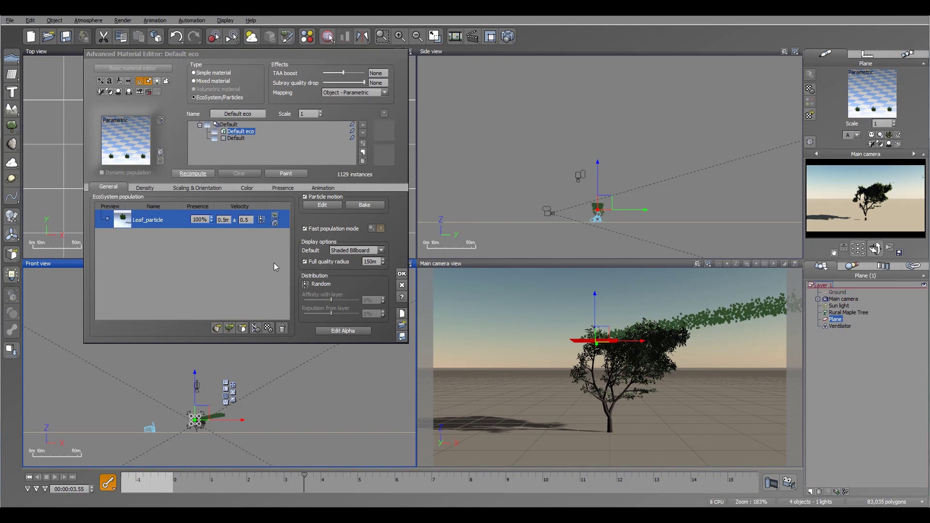
Set the global particle turbulence to 0.5, recompute the leaf population and return to the animation start
{"action": "left_click", "coordinate": [320, 206]}
{"action": "double_click", "coordinate": [425, 162]}
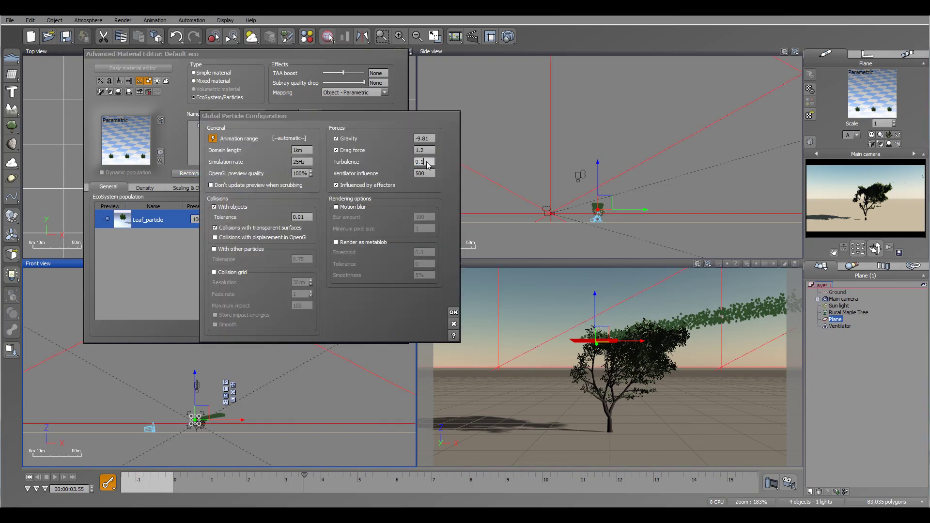
{"action": "type", "text": "0.5"}
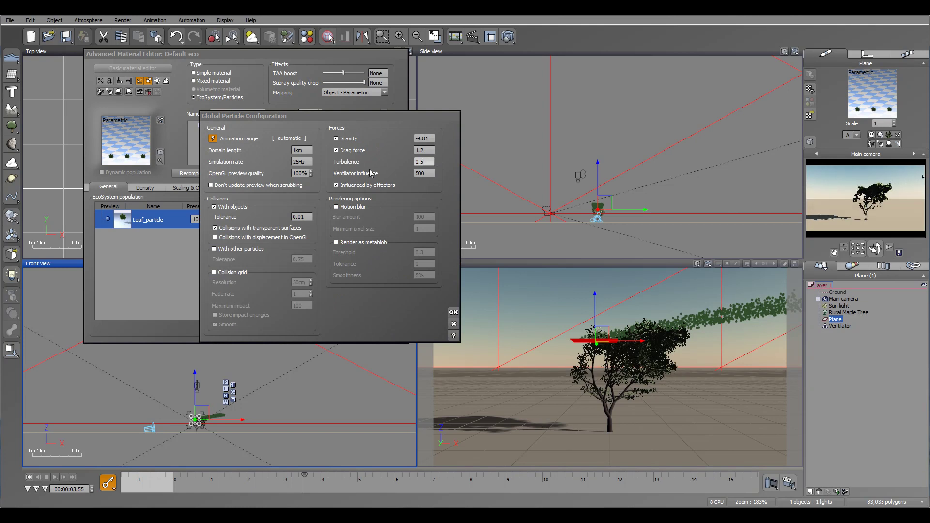
{"action": "left_click", "coordinate": [189, 173]}
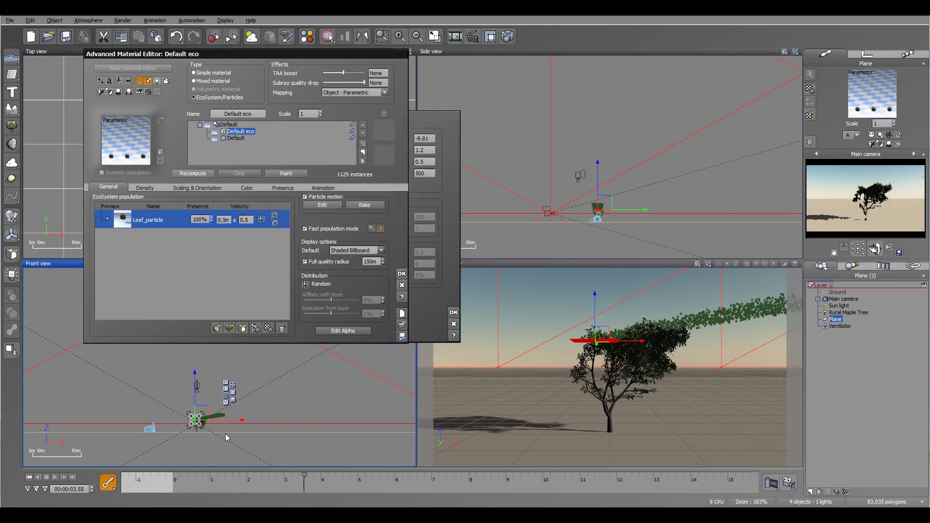
{"action": "left_click", "coordinate": [29, 477]}
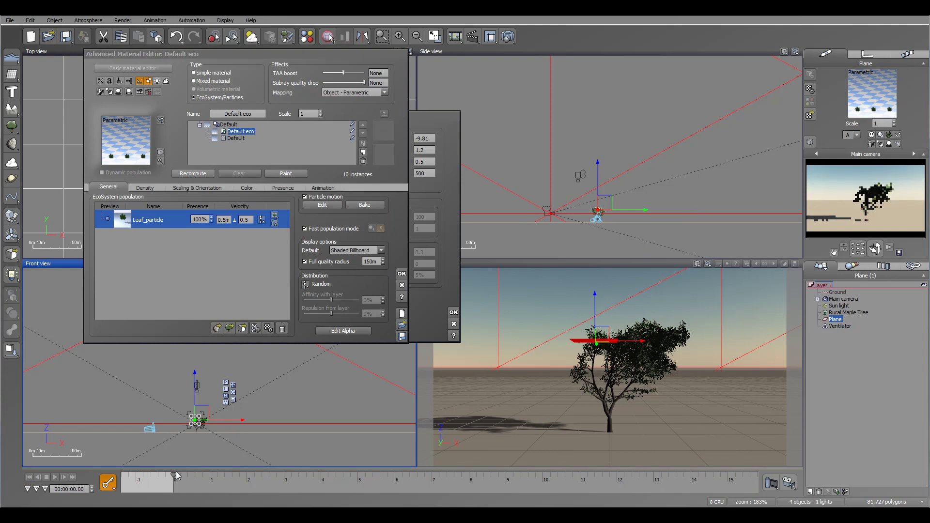
Preview the leaves up to about 2.46 s, enable the Leaf_particle drag coefficient and recompute the population
{"action": "left_click_drag", "start_coordinate": [196, 475], "coordinate": [263, 471]}
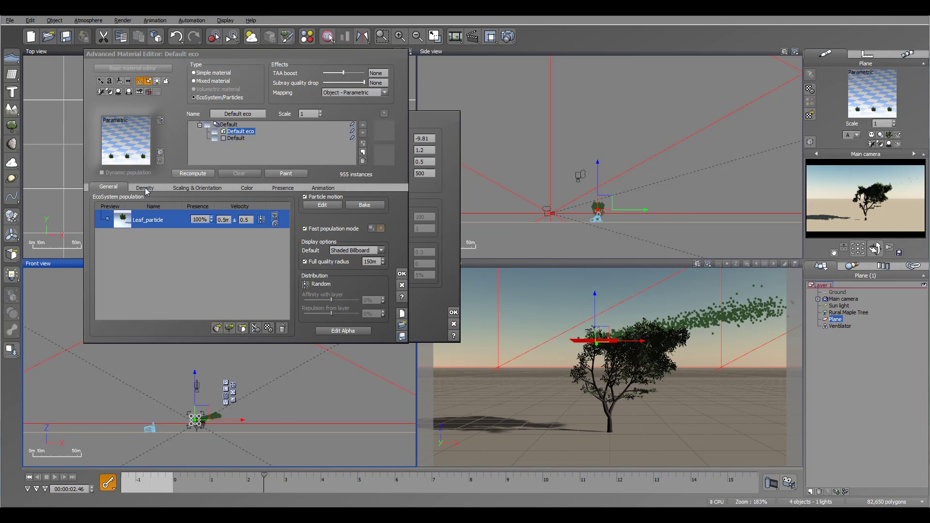
{"action": "double_click", "coordinate": [161, 227]}
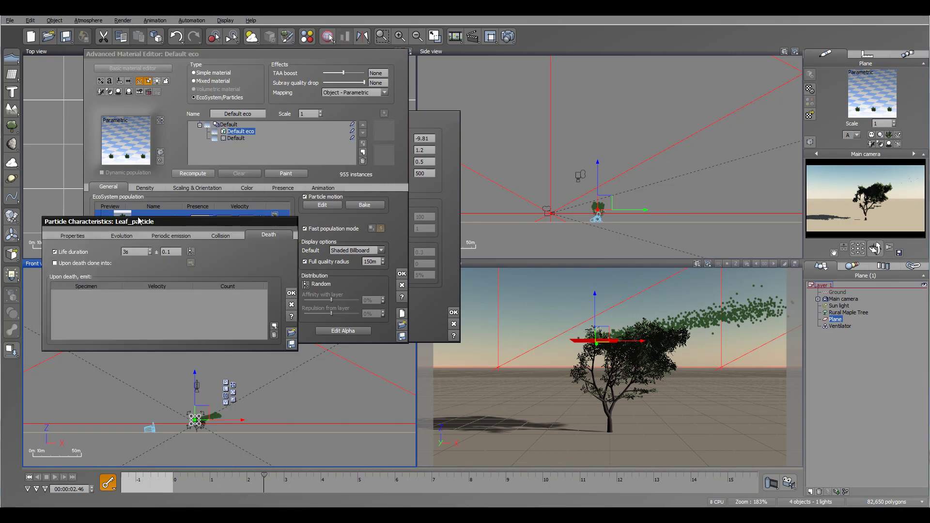
{"action": "left_click_drag", "start_coordinate": [140, 224], "coordinate": [171, 219]}
{"action": "left_click", "coordinate": [103, 231]}
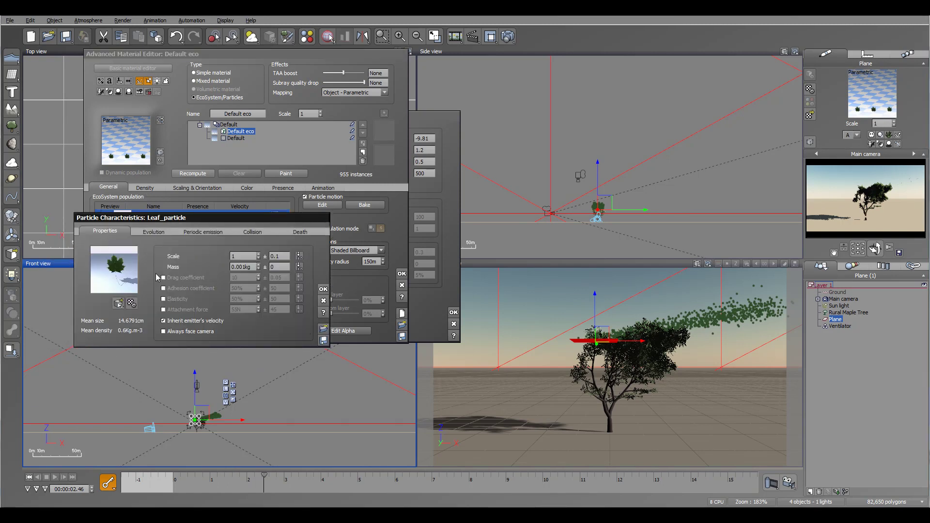
{"action": "left_click", "coordinate": [193, 173]}
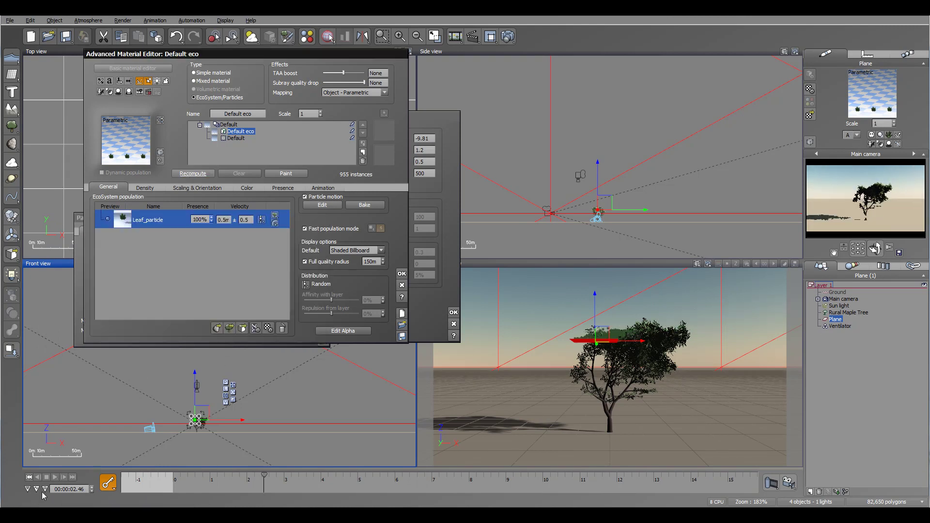
Preview the leaf motion from the start to about 3 s and return to the animation start
{"action": "left_click", "coordinate": [173, 479]}
{"action": "left_click_drag", "start_coordinate": [173, 479], "coordinate": [287, 478]}
{"action": "left_click", "coordinate": [29, 477]}
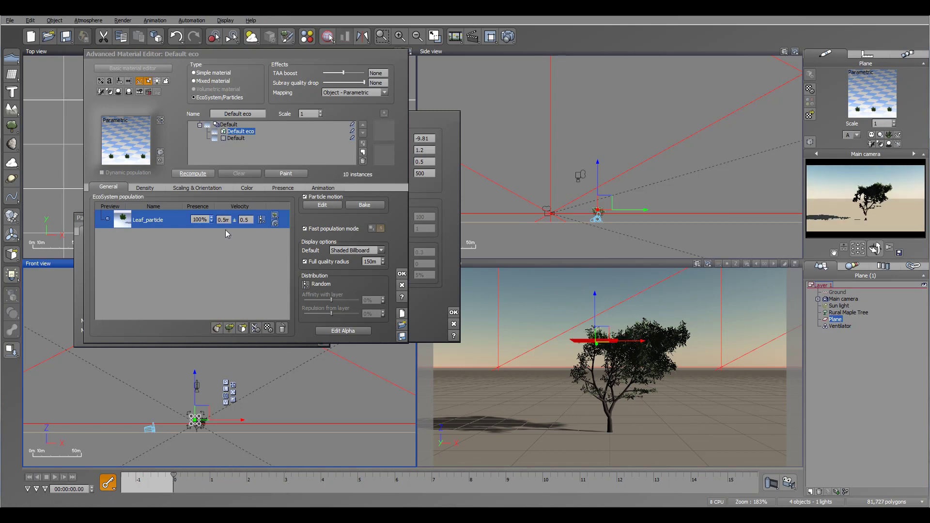
Disable the drag coefficient of Leaf_particle and set its mass variation to 0.03
{"action": "left_click", "coordinate": [435, 123]}
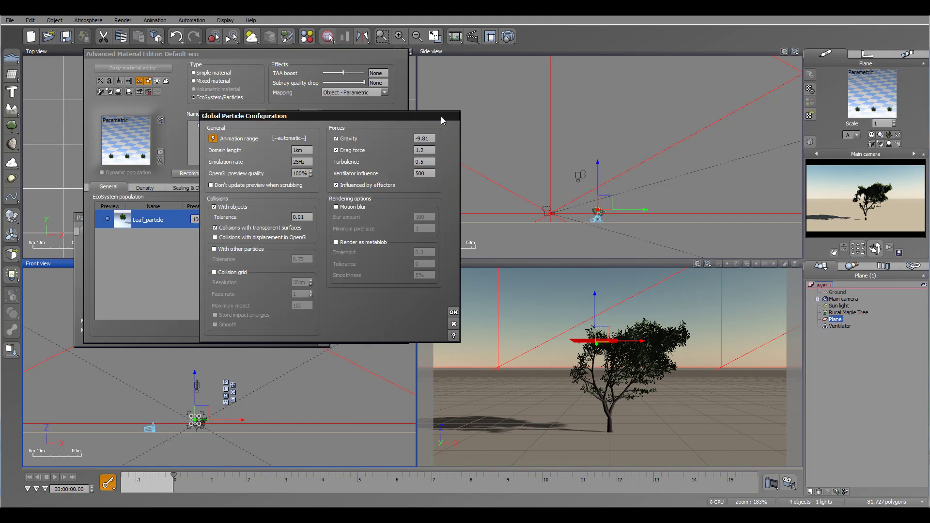
{"action": "left_click", "coordinate": [76, 218]}
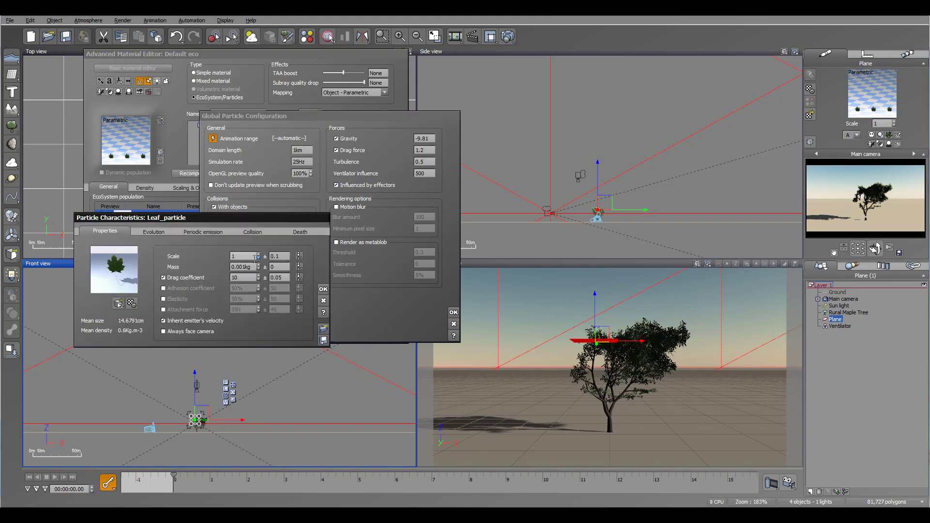
{"action": "left_click", "coordinate": [164, 278]}
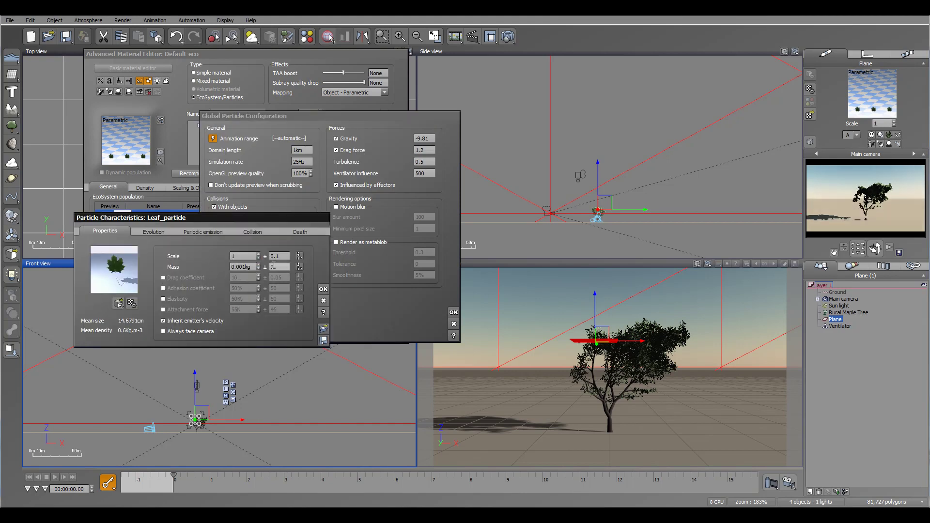
{"action": "double_click", "coordinate": [278, 266]}
{"action": "type", "text": "0.1"}
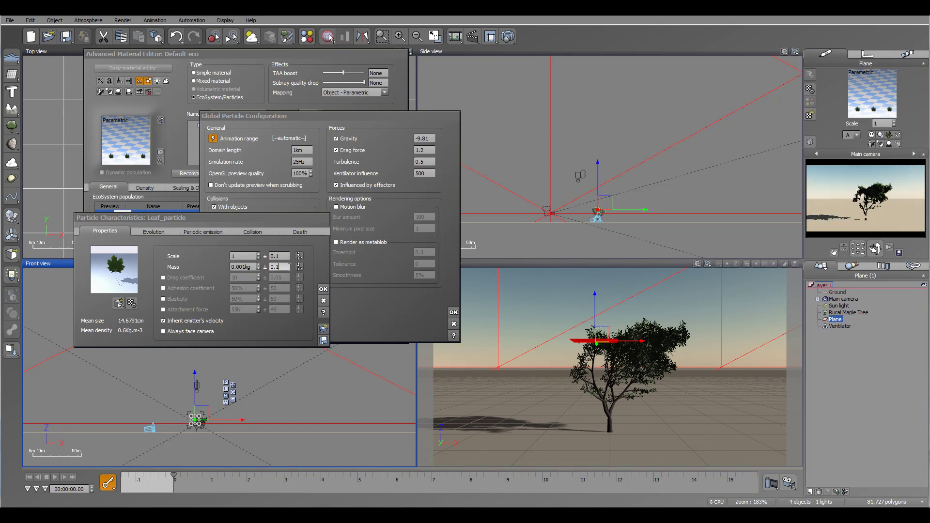
{"action": "type", "text": "03"}
{"action": "left_click", "coordinate": [195, 244]}
{"action": "left_click_drag", "start_coordinate": [211, 219], "coordinate": [171, 240]}
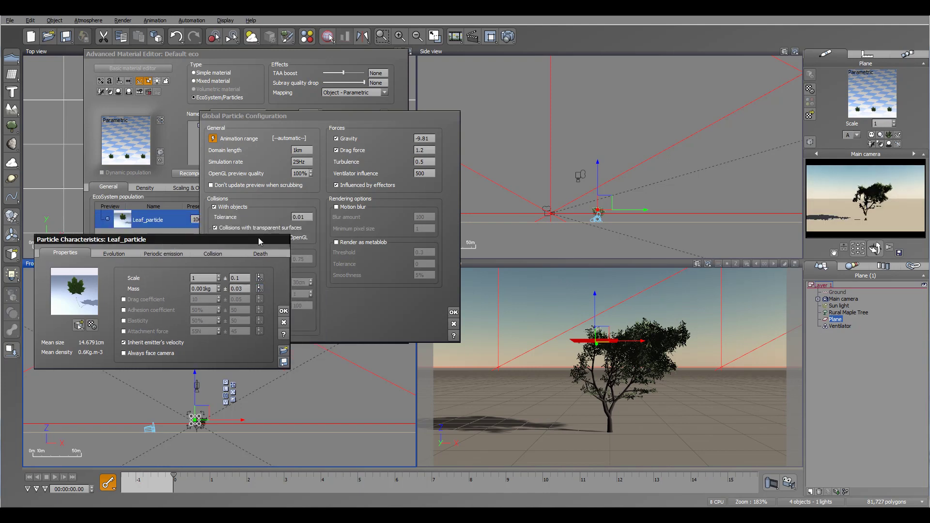
Recompute the leaf population and preview it from the start to about 2.80 s
{"action": "left_click", "coordinate": [188, 189]}
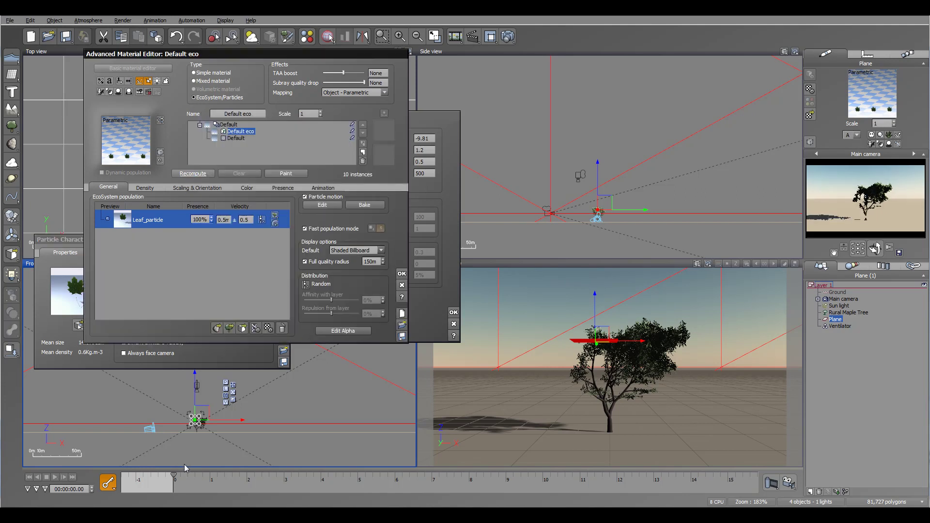
{"action": "left_click_drag", "start_coordinate": [173, 473], "coordinate": [277, 477]}
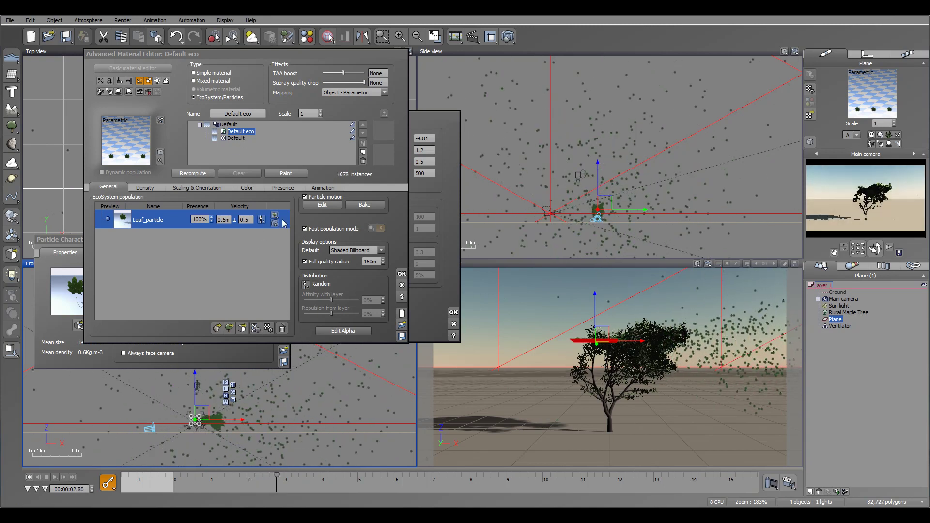
Set the turbulence in the global particle configuration to 0.1 and recompute the leaf population
{"action": "left_click", "coordinate": [68, 239]}
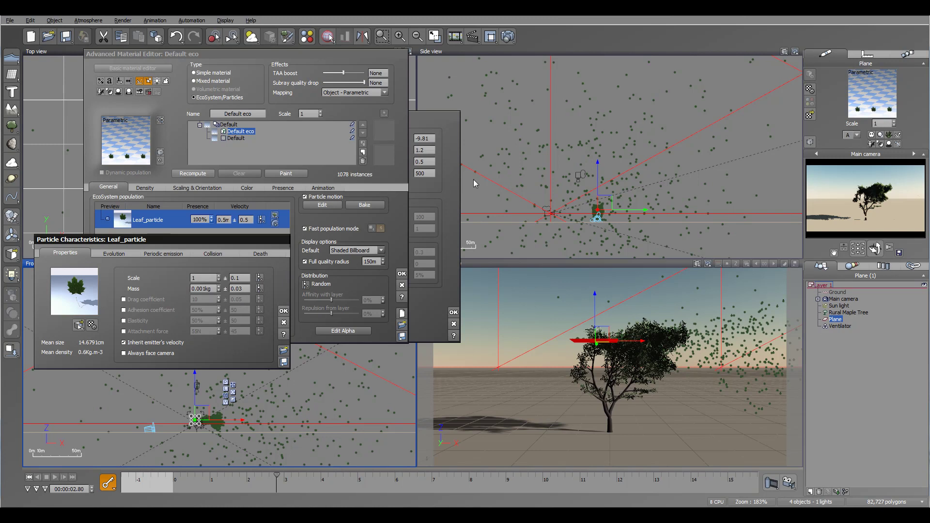
{"action": "left_click", "coordinate": [435, 194]}
{"action": "left_click", "coordinate": [432, 162]}
{"action": "key", "text": "BackSpace"}
{"action": "type", "text": "1"}
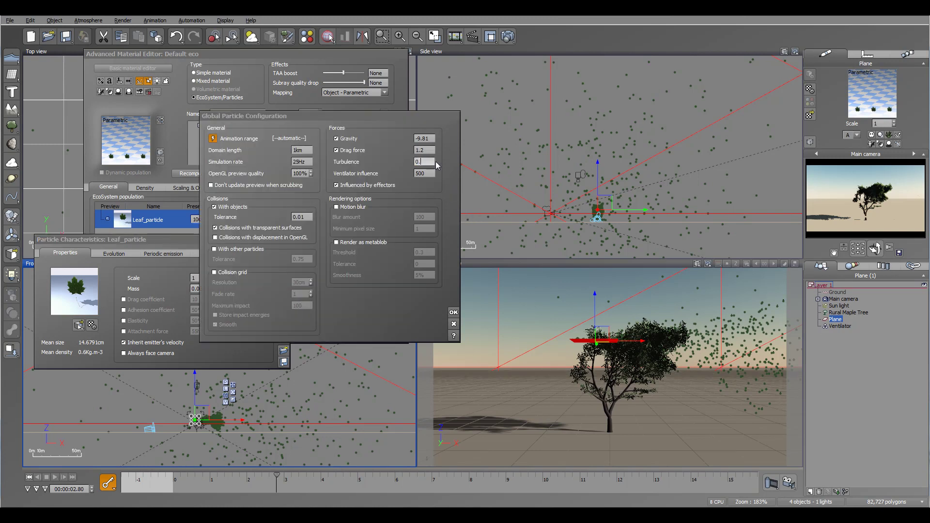
{"action": "left_click", "coordinate": [192, 175]}
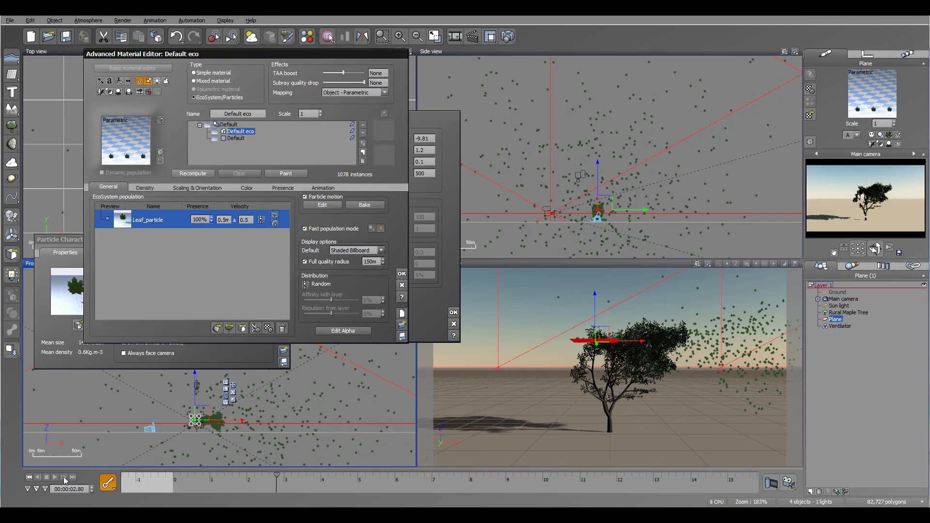
Return to the animation start and preview the leaves in the main camera view up to about 5.71 s
{"action": "left_click", "coordinate": [28, 476]}
{"action": "left_click_drag", "start_coordinate": [175, 479], "coordinate": [384, 474]}
{"action": "left_click", "coordinate": [567, 262]}
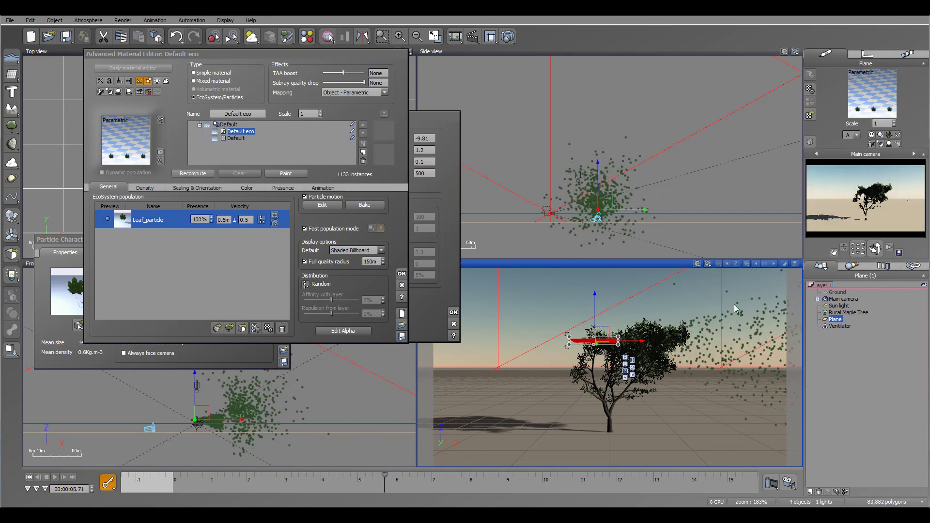
Accept the Leaf_particle characteristics and the plane's EcoSystem material settings, closing the material editor
{"action": "left_click", "coordinate": [50, 246]}
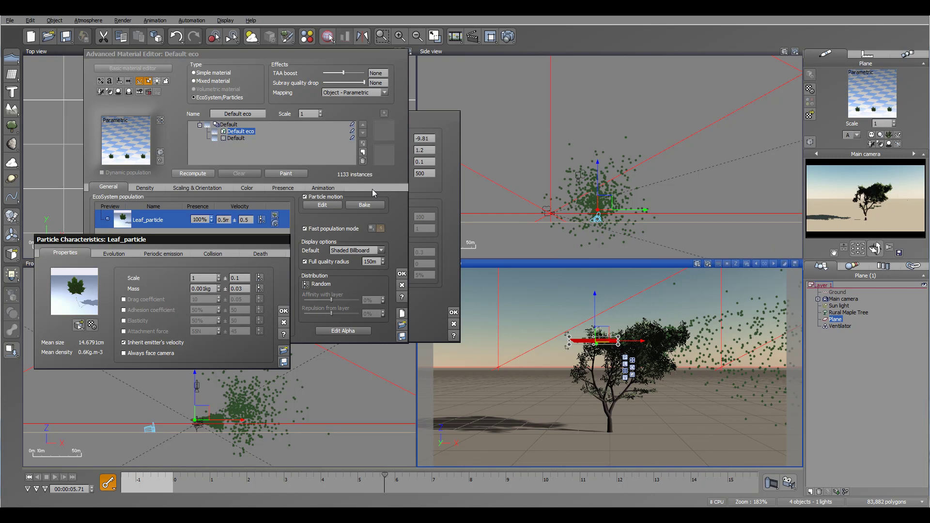
{"action": "left_click", "coordinate": [283, 310]}
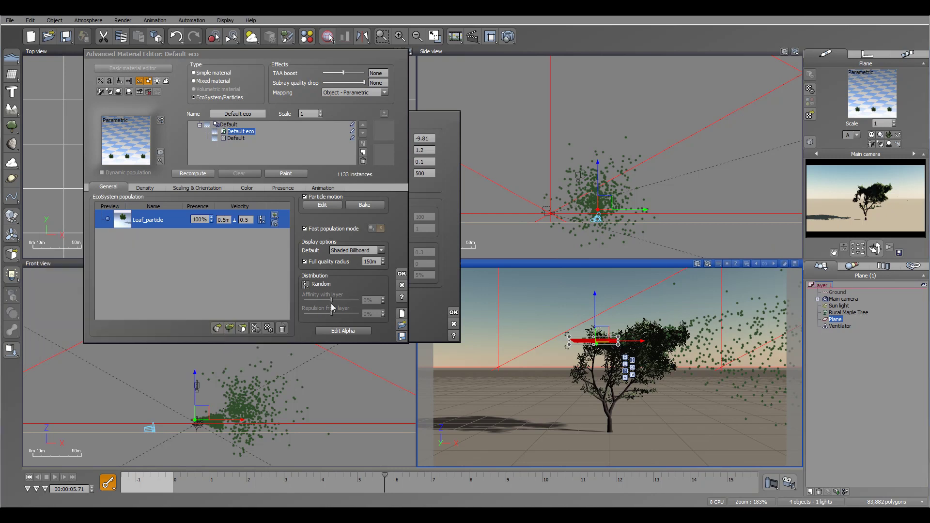
{"action": "left_click", "coordinate": [402, 274]}
{"action": "left_click", "coordinate": [317, 197]}
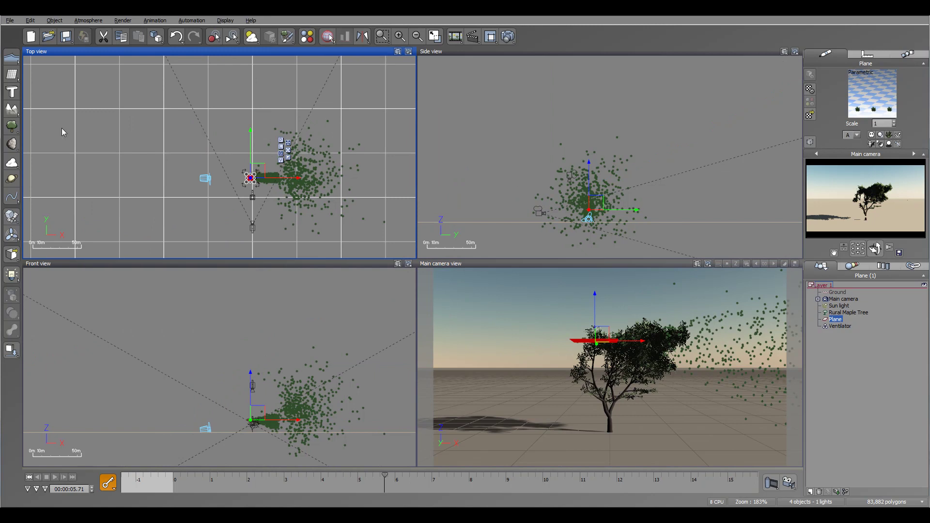
Try adding another maple tree, undo the addition and return to the animation start
{"action": "left_click", "coordinate": [11, 126]}
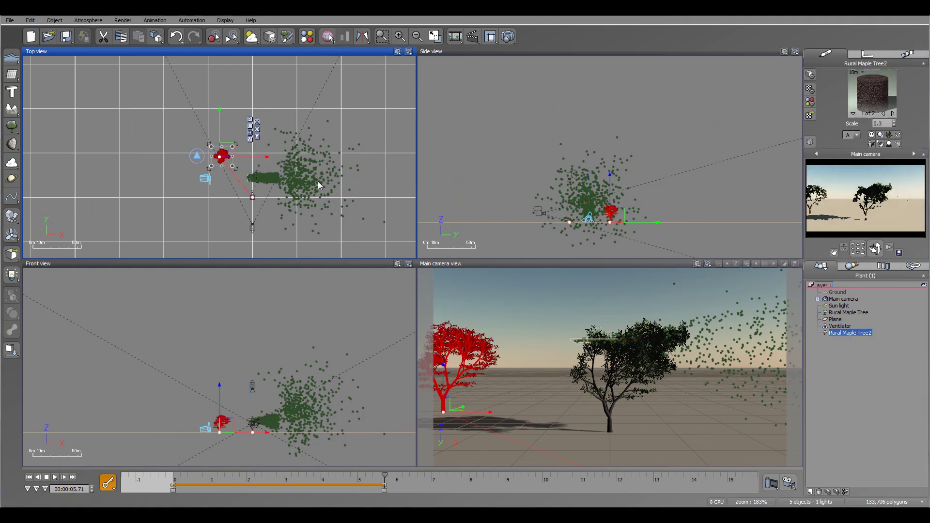
{"action": "key", "text": "ctrl+z"}
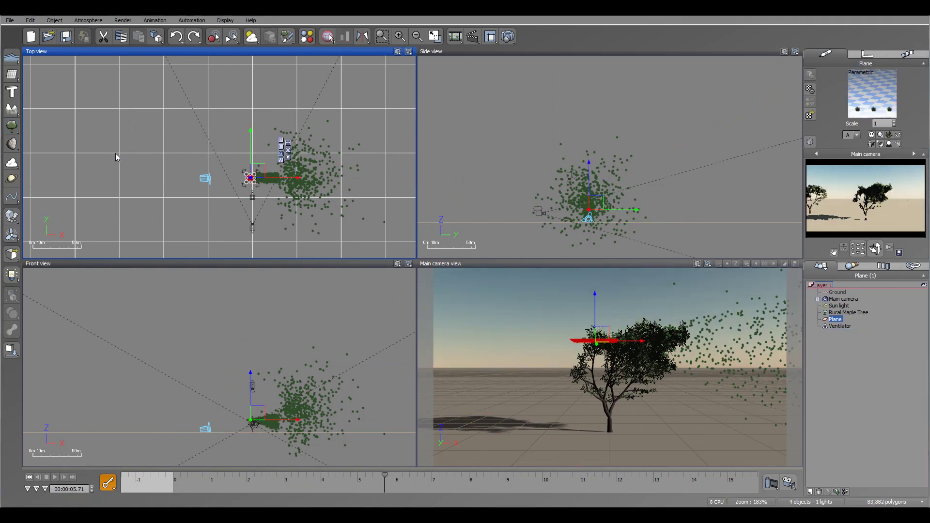
{"action": "left_click", "coordinate": [29, 477]}
Add three more maple trees and place them around the original one, behind it, in front of it and beside it
{"action": "right_click_drag", "start_coordinate": [348, 173], "coordinate": [362, 165]}
{"action": "scroll", "coordinate": [301, 176], "scroll_direction": "up", "scroll_amount": 5}
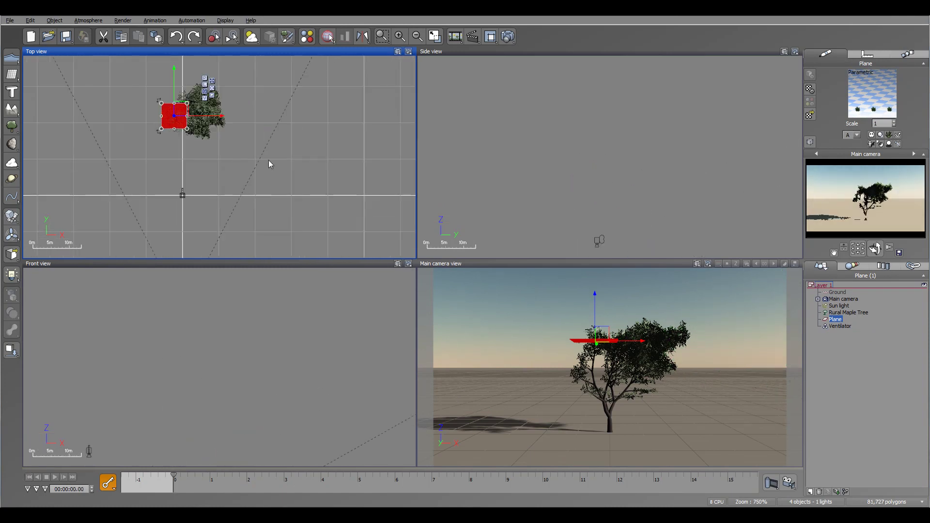
{"action": "left_click", "coordinate": [12, 126]}
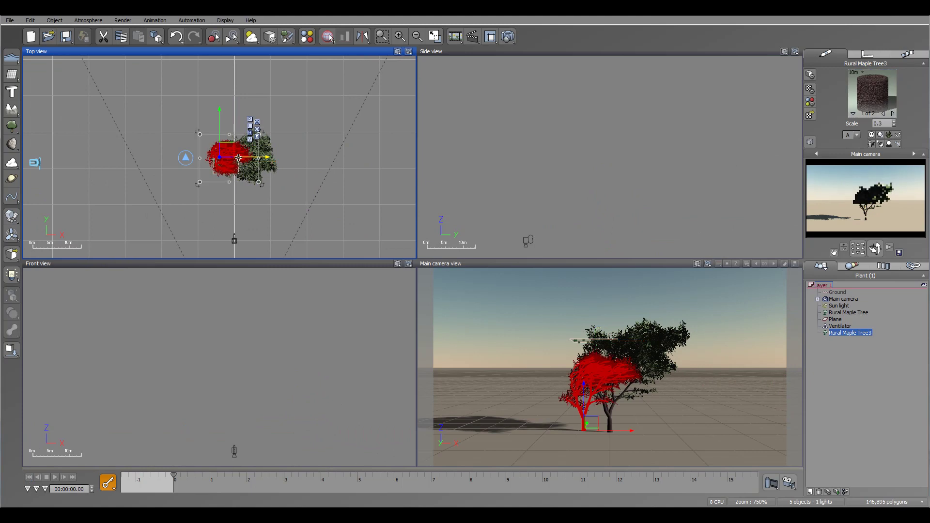
{"action": "mouse_move", "coordinate": [231, 162]}
{"action": "left_mouse_down"}
{"action": "mouse_move", "coordinate": [242, 138]}
{"action": "mouse_move", "coordinate": [235, 152]}
{"action": "left_mouse_up"}
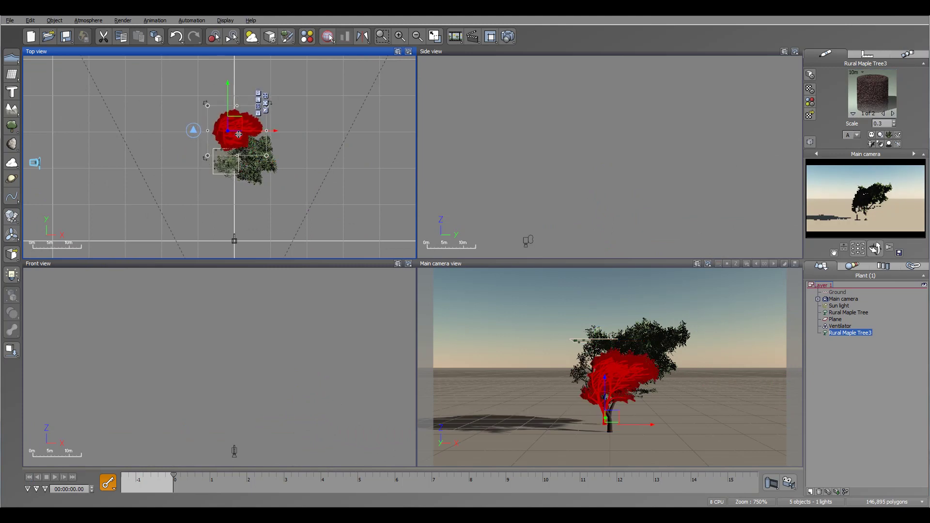
{"action": "left_click", "coordinate": [12, 126]}
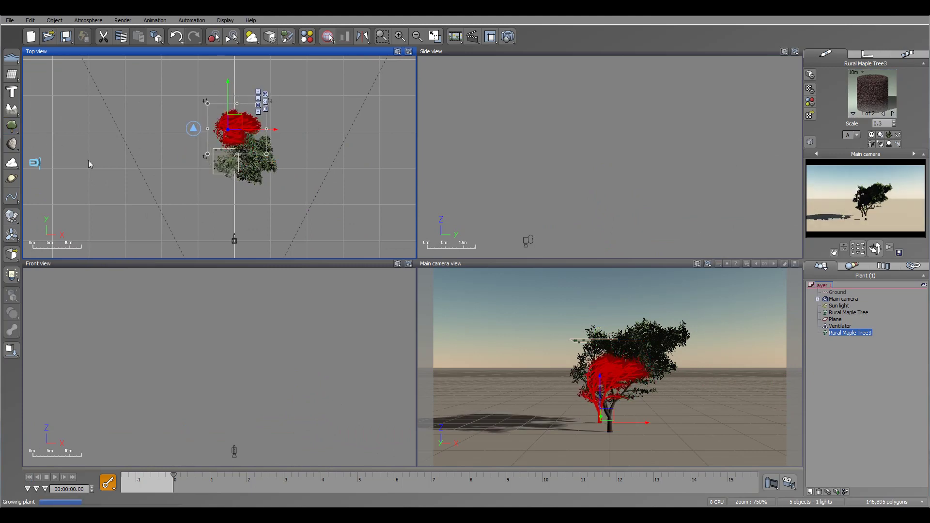
{"action": "left_click_drag", "start_coordinate": [230, 157], "coordinate": [278, 123]}
{"action": "left_click", "coordinate": [12, 126]}
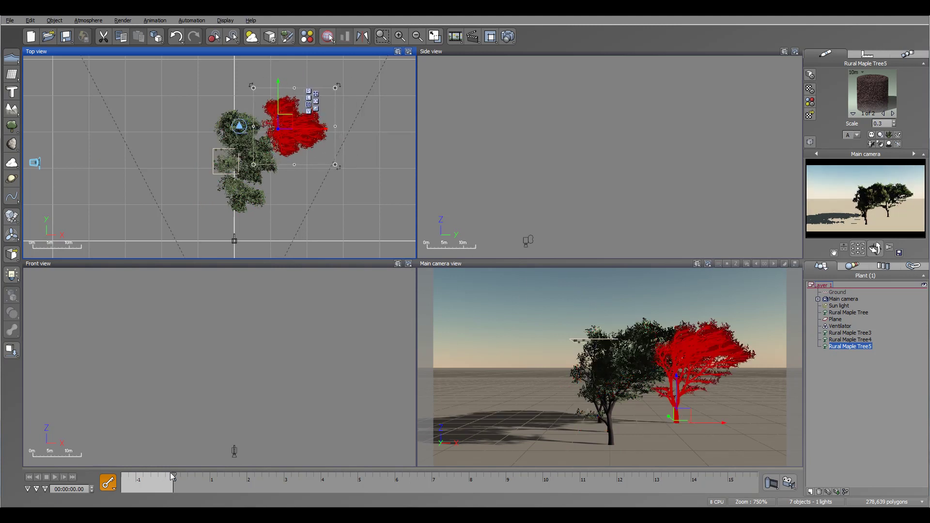
Preview the leaves blowing past the trees up to about 3.01 s and look through the Particle Systems object collection without loading anything
{"action": "key", "text": "space"}
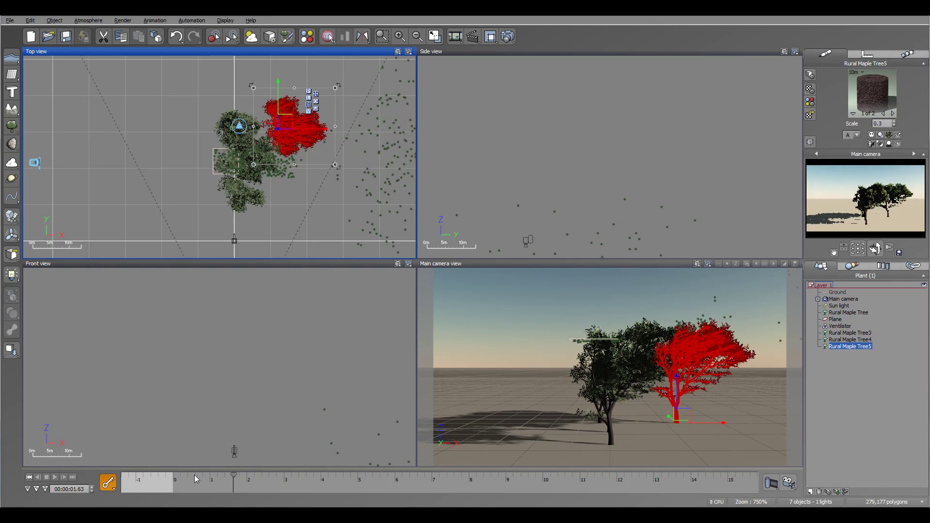
{"action": "left_click_drag", "start_coordinate": [234, 476], "coordinate": [284, 476]}
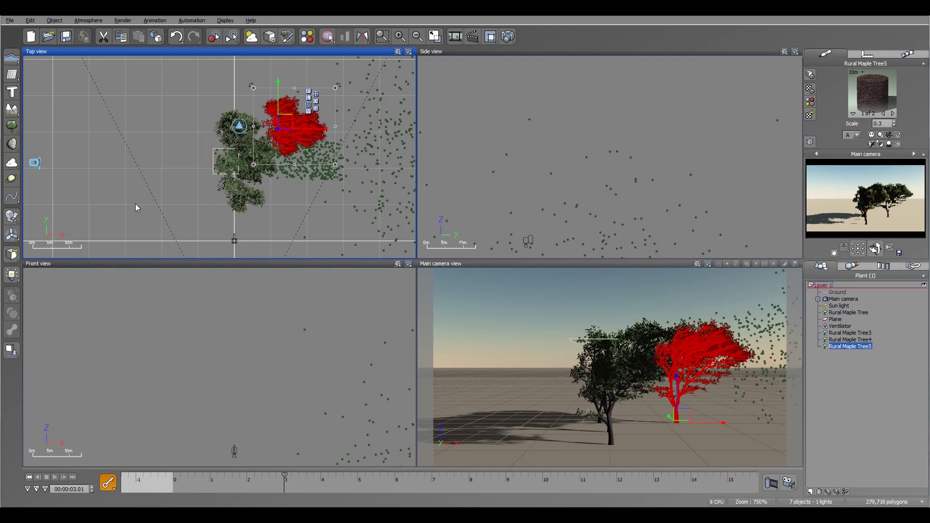
{"action": "left_click", "coordinate": [14, 218]}
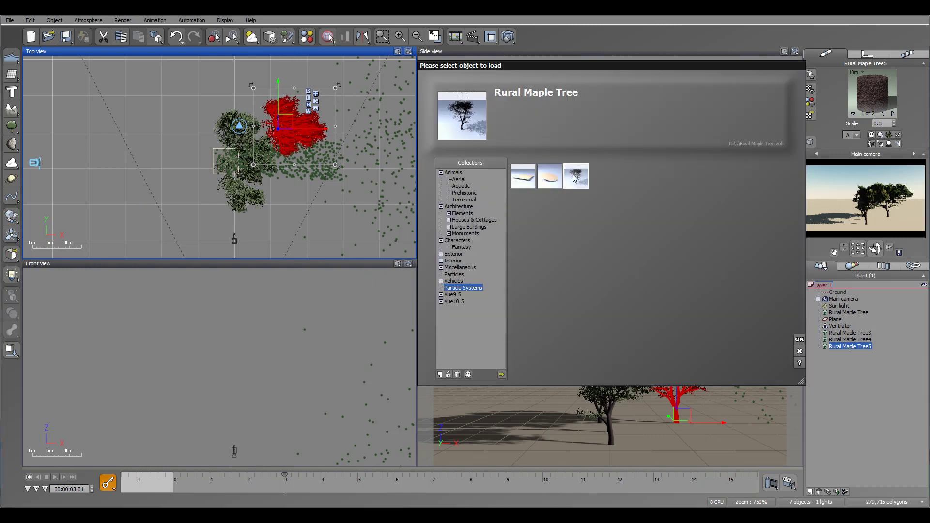
{"action": "left_click", "coordinate": [799, 351]}
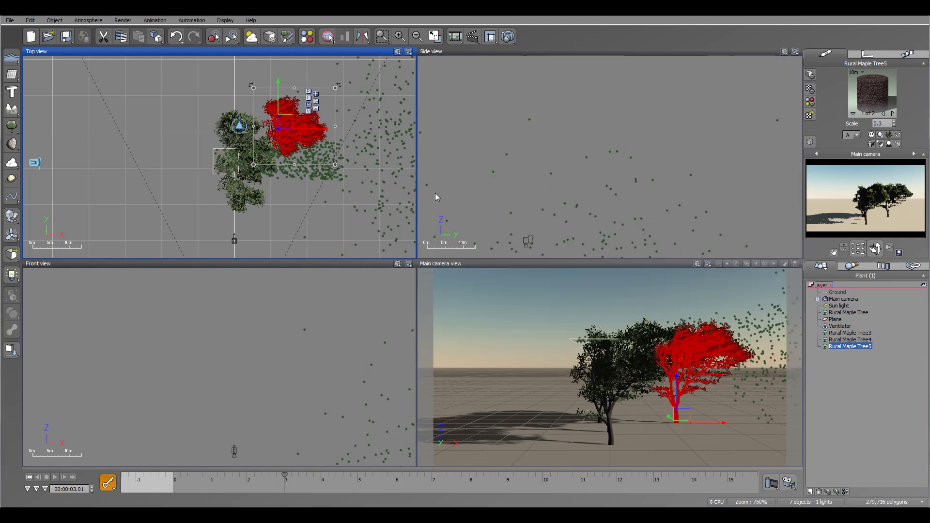
{"action": "right_click_drag", "start_coordinate": [614, 173], "coordinate": [600, 148]}
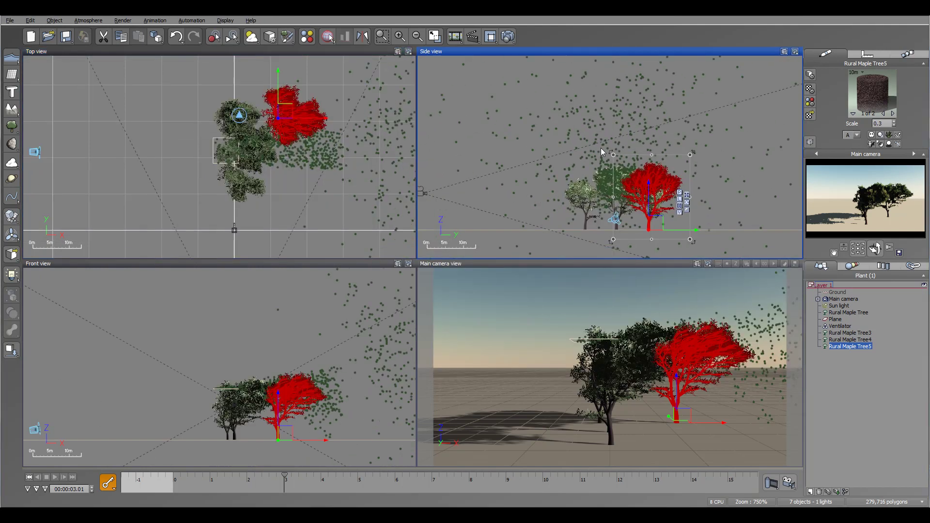
Delete Rural Maple Tree3, Rural Maple Tree4 and Rural Maple Tree5 together with the emitter plane
{"action": "left_click", "coordinate": [841, 333]}
{"action": "left_click", "coordinate": [844, 347], "text": "shift"}
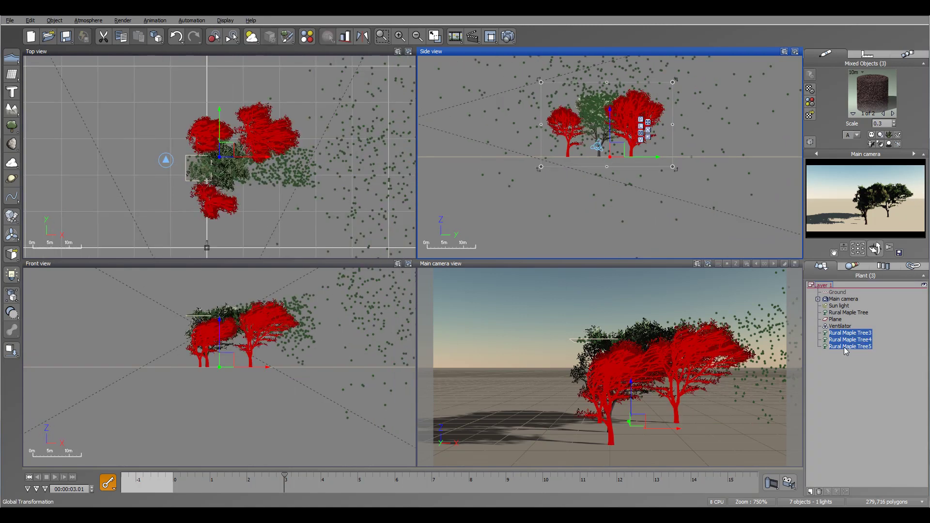
{"action": "key", "text": "Delete"}
{"action": "left_click", "coordinate": [836, 320]}
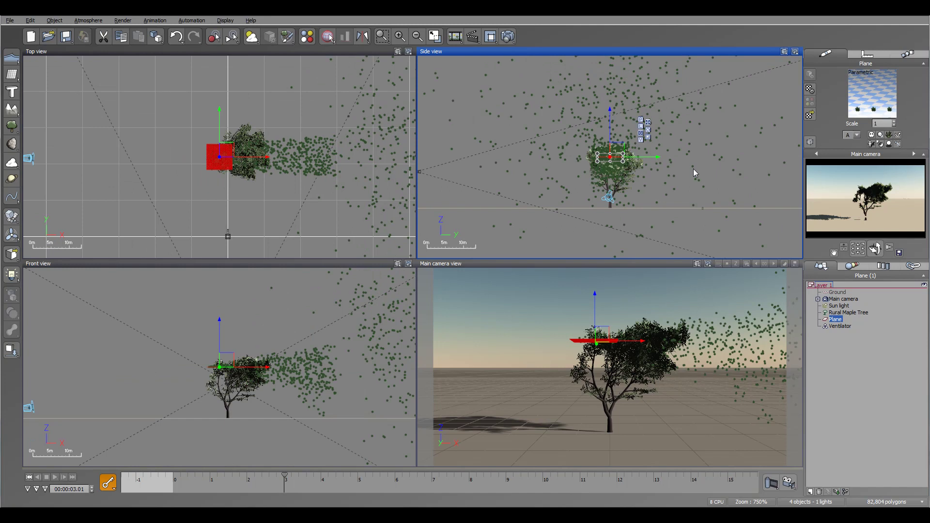
{"action": "key", "text": "Delete"}
Open the Rural Maple Tree's Maple Leaf material in the advanced material editor and place the editor over the middle of the scene
{"action": "left_click", "coordinate": [863, 313]}
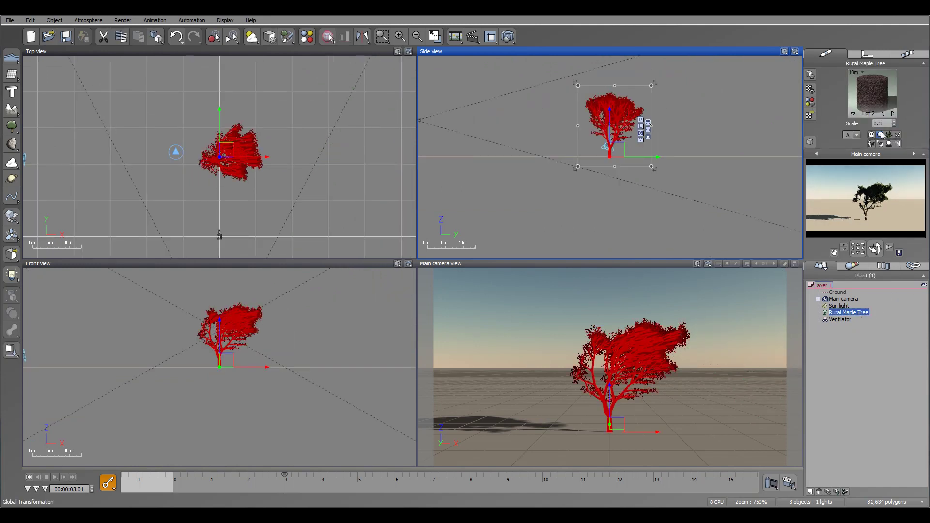
{"action": "left_click", "coordinate": [892, 112]}
{"action": "double_click", "coordinate": [884, 102]}
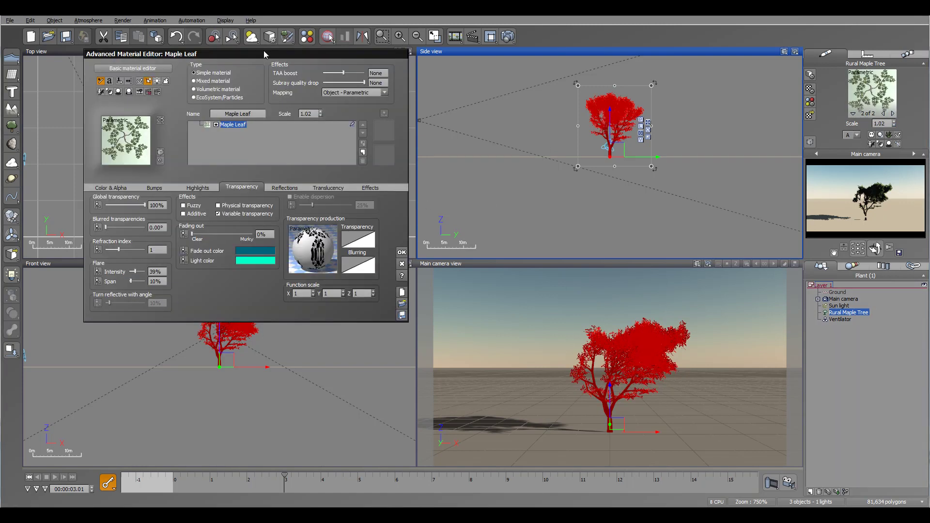
{"action": "left_click_drag", "start_coordinate": [266, 57], "coordinate": [462, 109]}
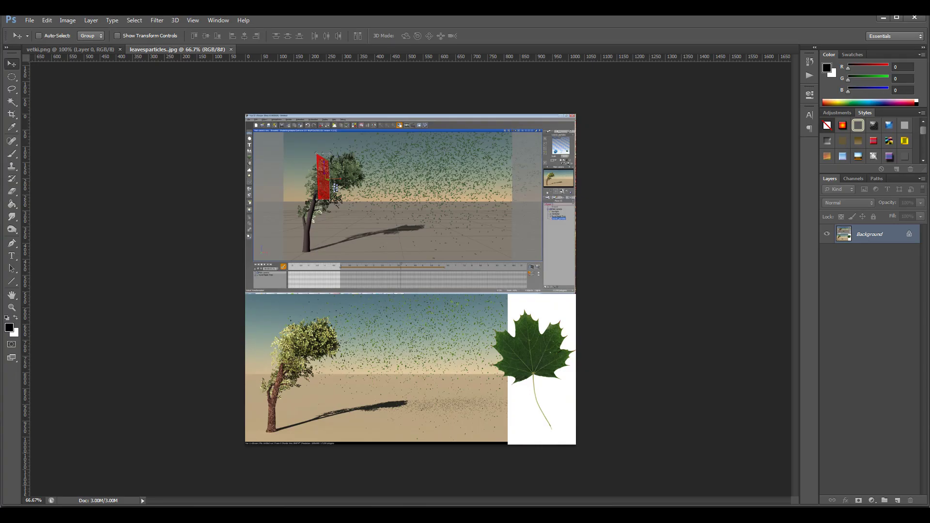
Examine the branch texture vetki.png in Photoshop and return to the Vue scene with the maple tree
{"action": "left_click", "coordinate": [68, 50]}
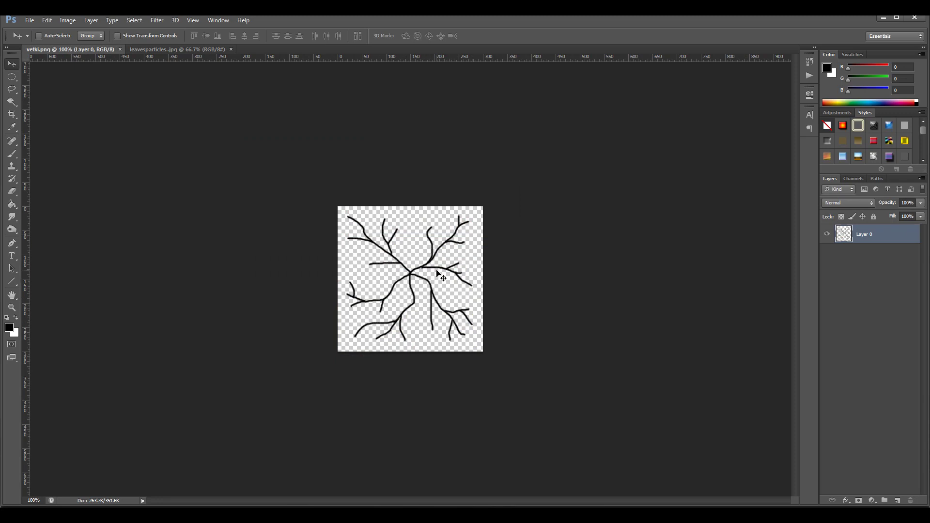
{"action": "mouse_move", "coordinate": [255, 496]}
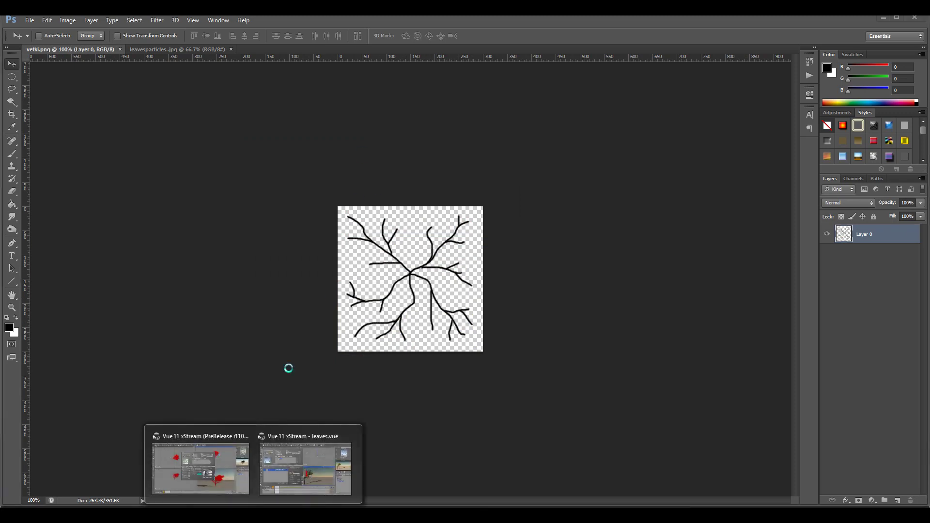
{"action": "left_click", "coordinate": [217, 452]}
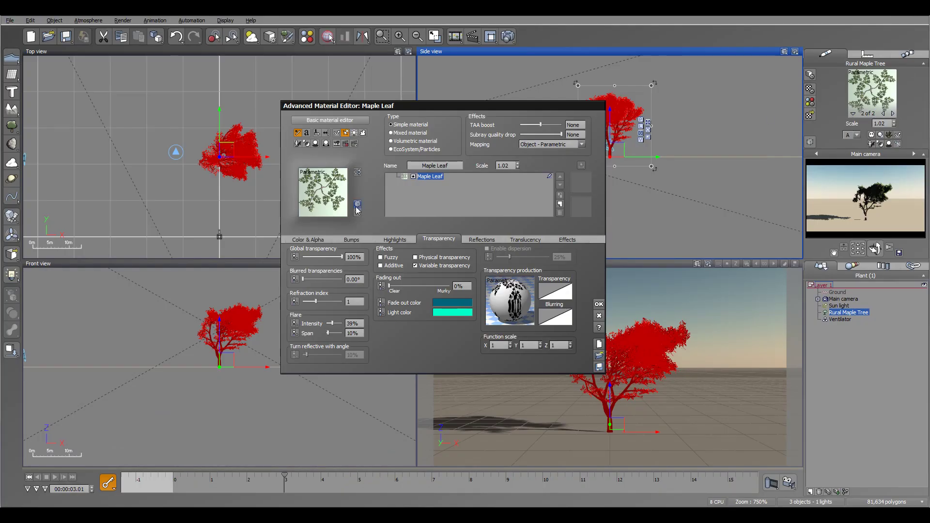
Open the Maple Leaf colour picture's function graph and move the colour and transparency texture nodes up, away from their outputs
{"action": "left_click", "coordinate": [308, 239]}
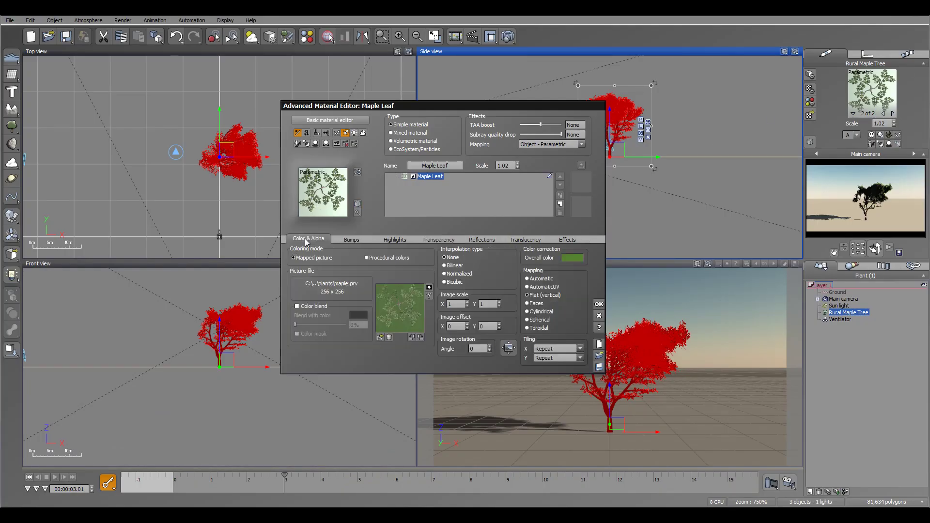
{"action": "right_click", "coordinate": [399, 304]}
{"action": "left_click", "coordinate": [422, 310]}
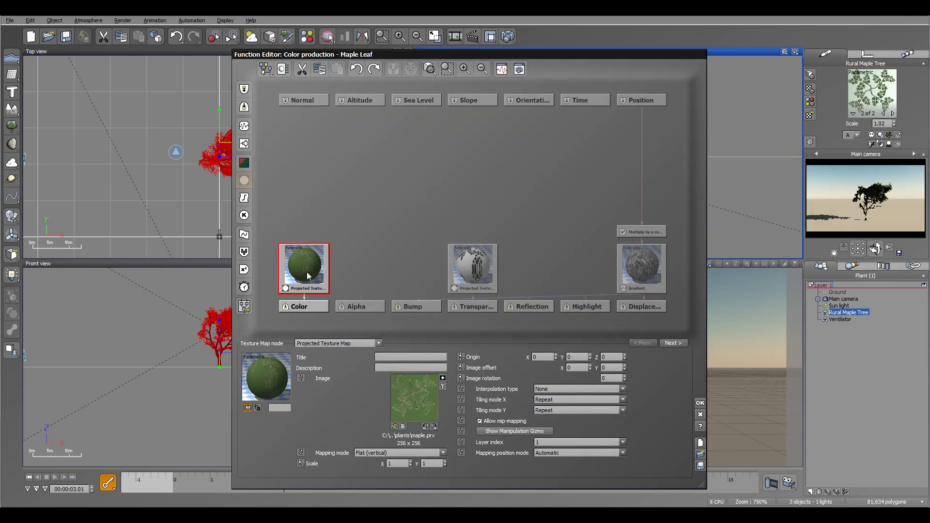
{"action": "left_click_drag", "start_coordinate": [304, 266], "coordinate": [360, 191]}
{"action": "left_click_drag", "start_coordinate": [483, 267], "coordinate": [464, 210]}
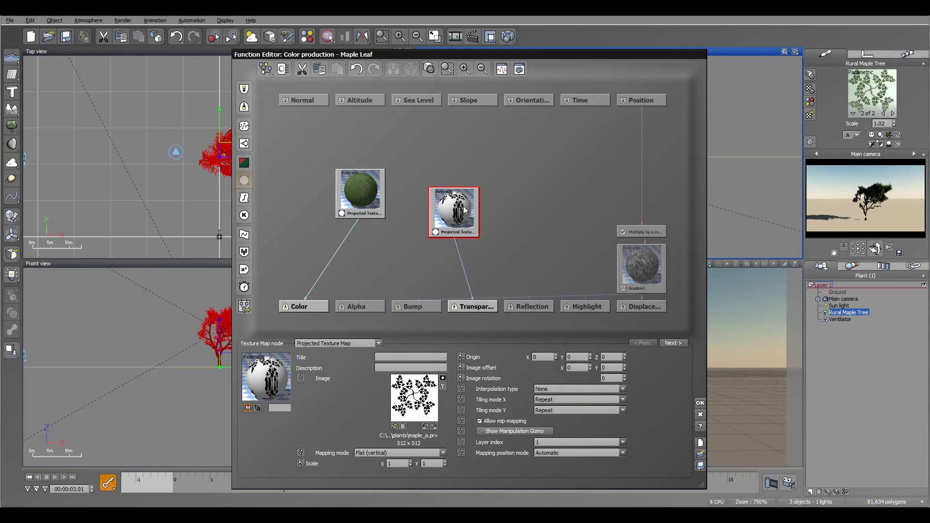
Load vetki.png from the Particle folder into the colour texture map node and decline animating the material
{"action": "left_click", "coordinate": [367, 200]}
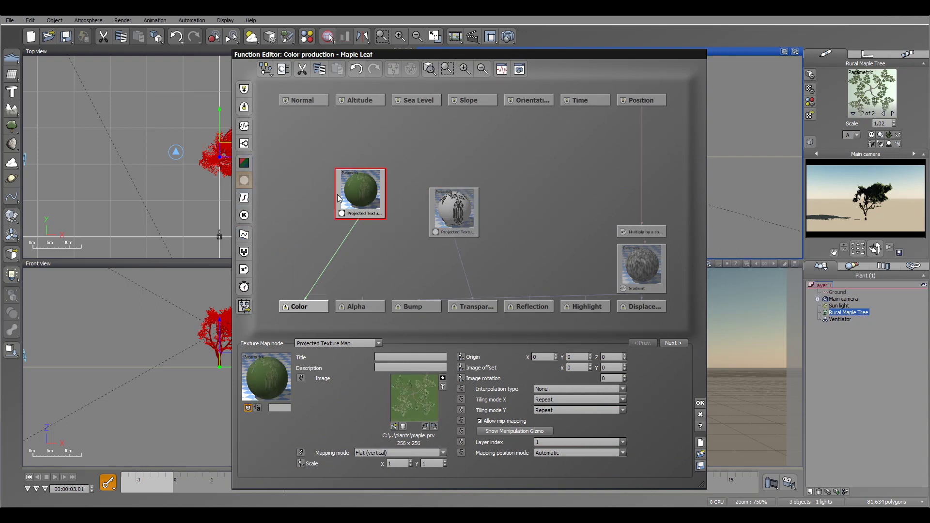
{"action": "left_click", "coordinate": [395, 426]}
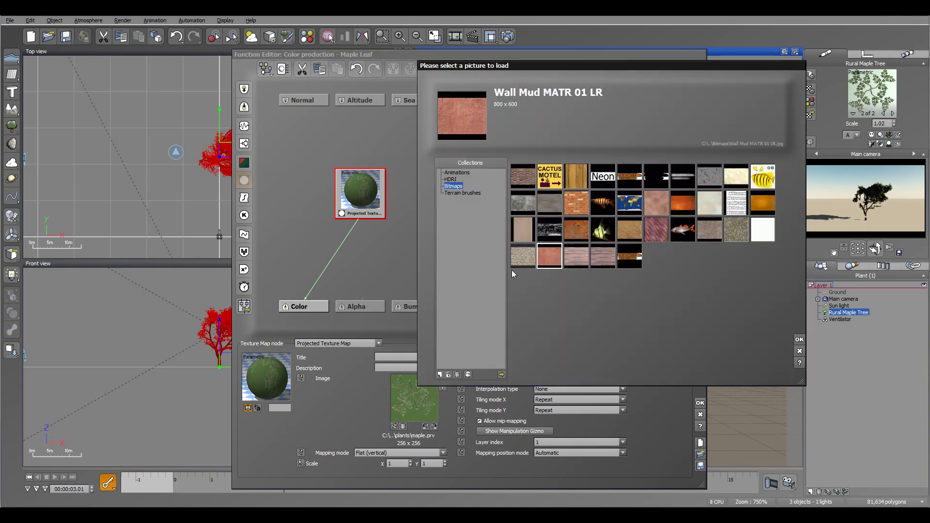
{"action": "left_click", "coordinate": [502, 375]}
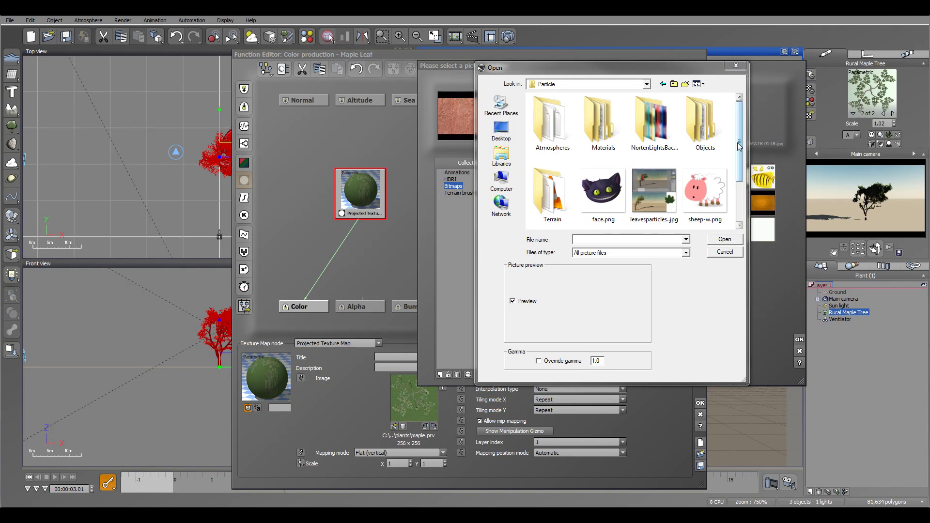
{"action": "scroll", "coordinate": [590, 198], "scroll_direction": "down", "scroll_amount": 2}
{"action": "left_click", "coordinate": [589, 198]}
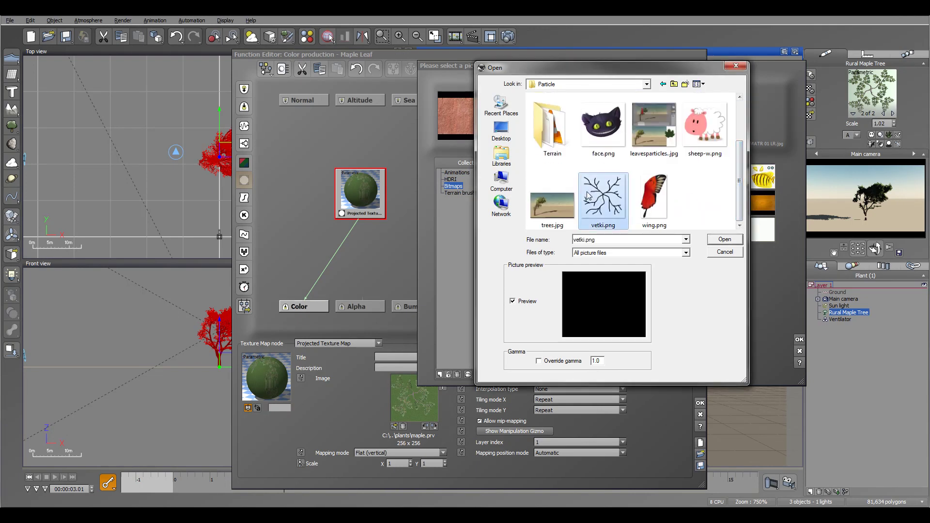
{"action": "left_click", "coordinate": [723, 239]}
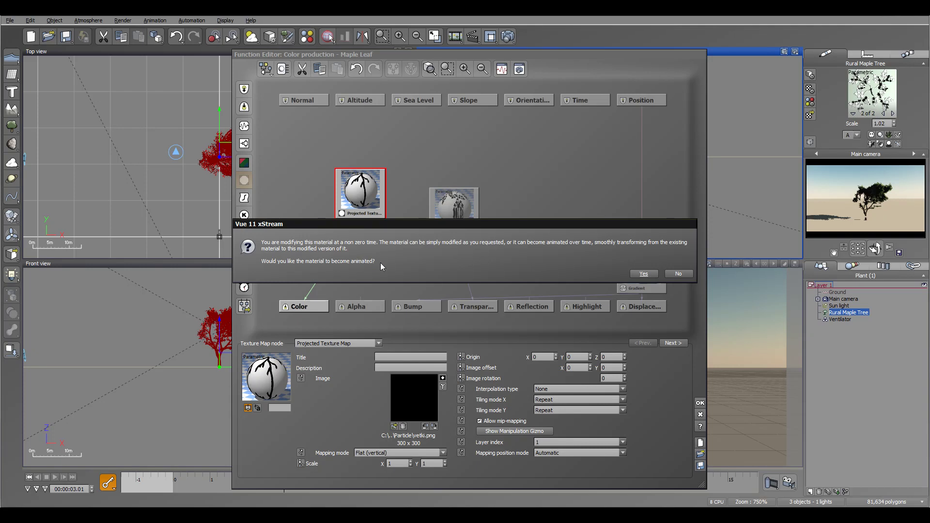
{"action": "left_click", "coordinate": [678, 274]}
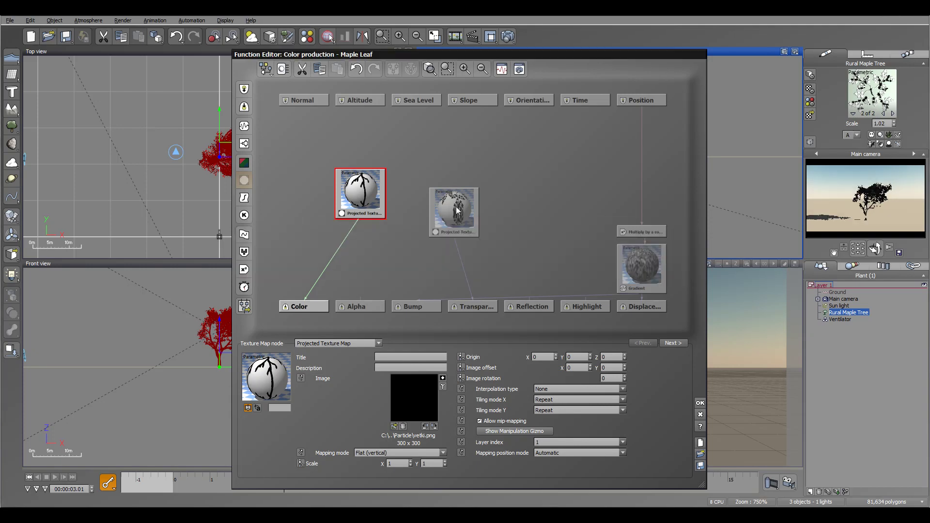
Delete the old transparency texture node, link Transparency to the vetki.png node's grayscale output and accept the function graph
{"action": "left_click", "coordinate": [460, 232]}
{"action": "key", "text": "Delete"}
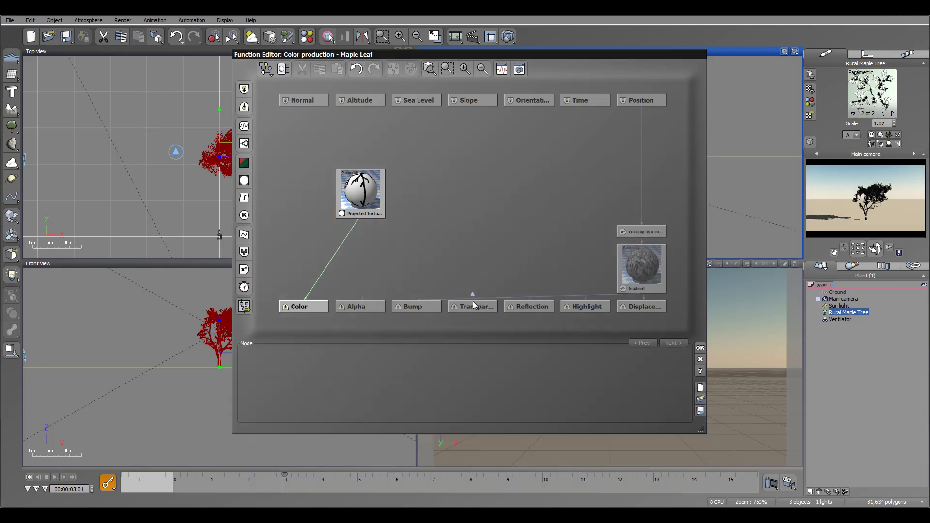
{"action": "left_click_drag", "start_coordinate": [472, 299], "coordinate": [362, 218]}
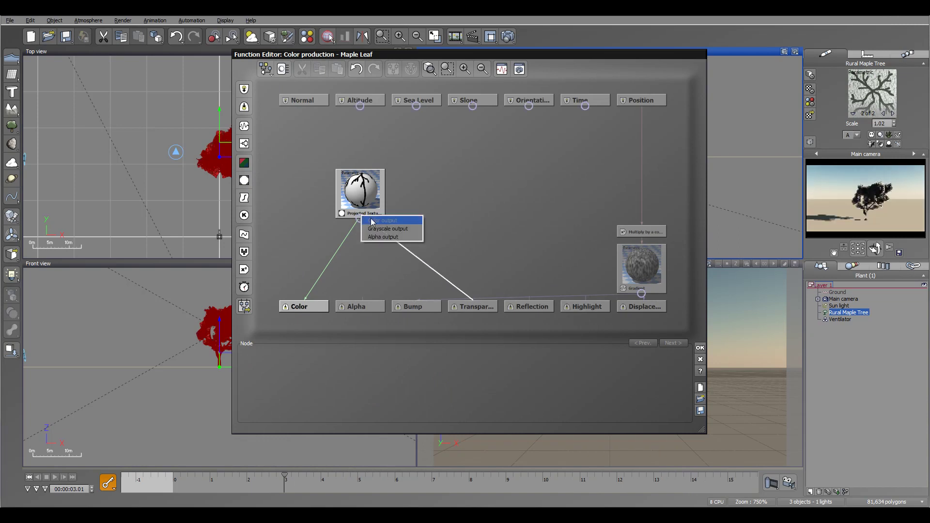
{"action": "left_click", "coordinate": [410, 229]}
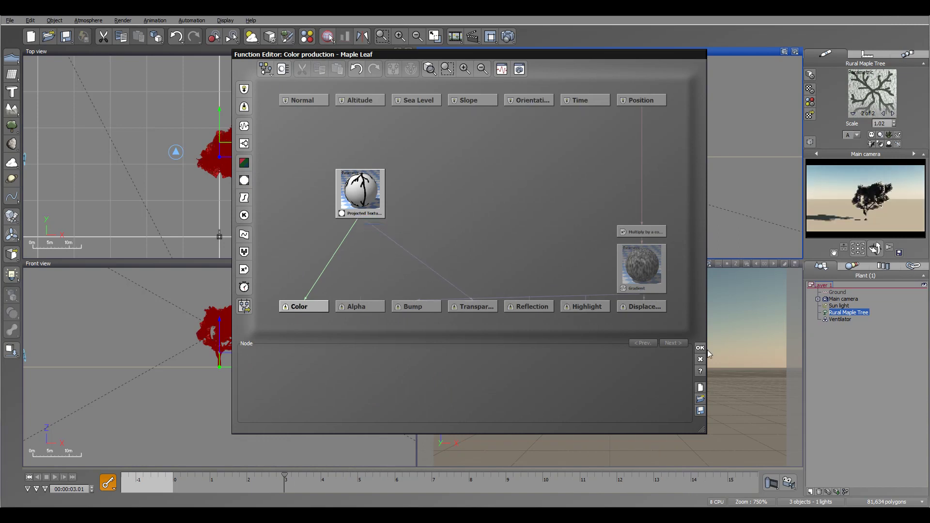
{"action": "left_click", "coordinate": [700, 348]}
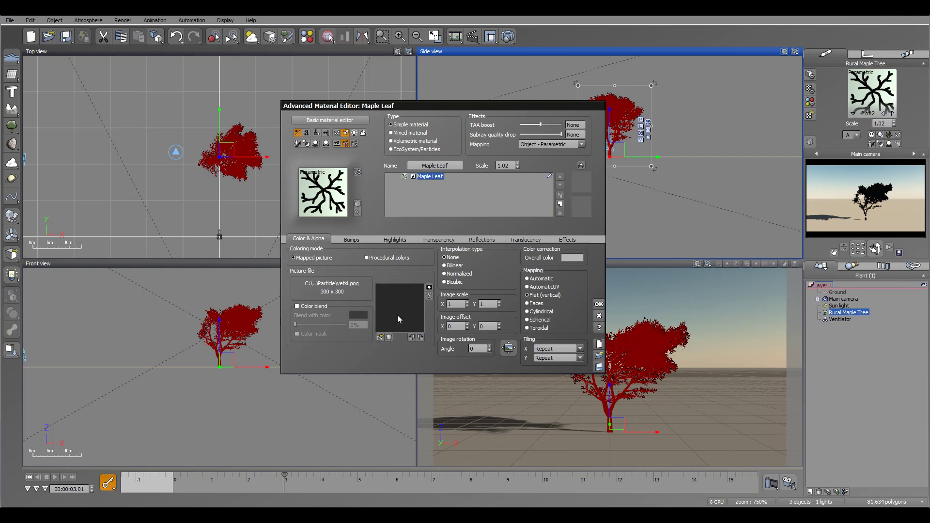
Reload vetki.png as the Maple Leaf colour picture without using its alpha as material transparency
{"action": "left_click", "coordinate": [380, 337]}
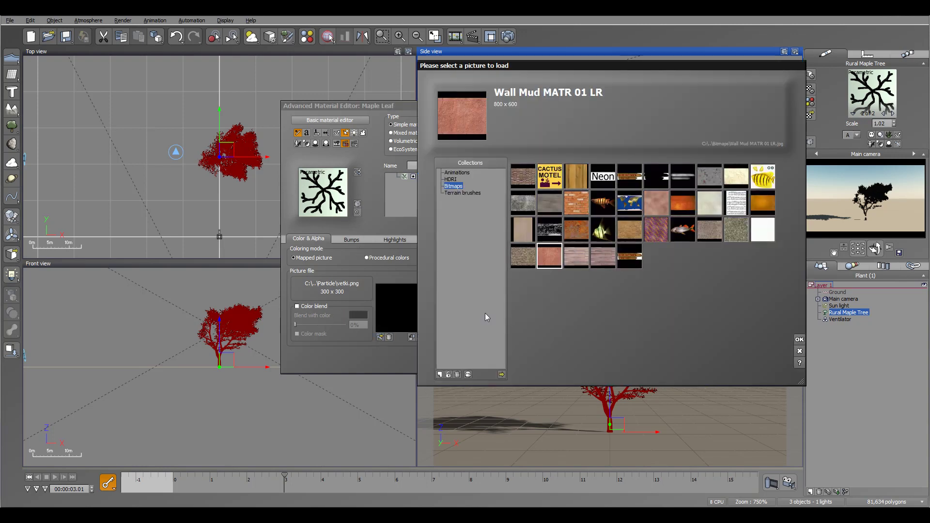
{"action": "left_click", "coordinate": [501, 375]}
{"action": "left_click_drag", "start_coordinate": [742, 126], "coordinate": [746, 197]}
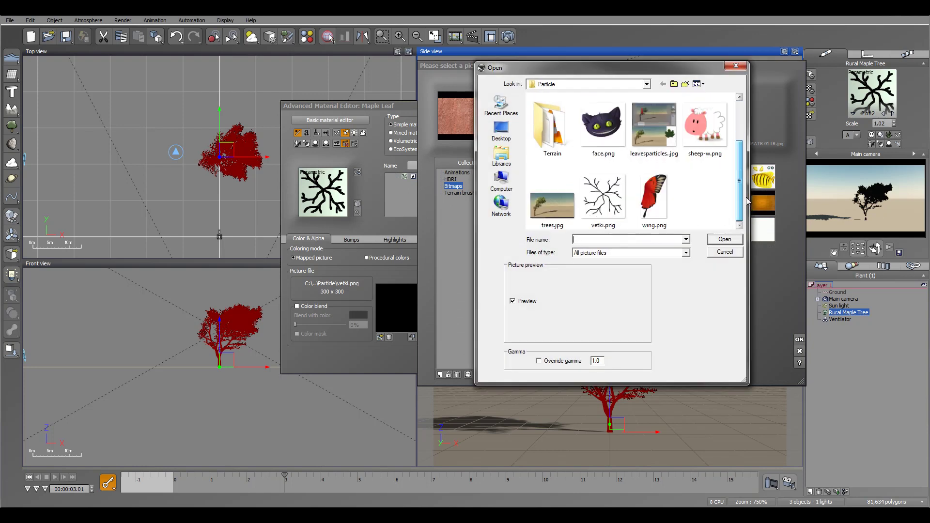
{"action": "left_click", "coordinate": [613, 208]}
{"action": "left_click", "coordinate": [711, 241]}
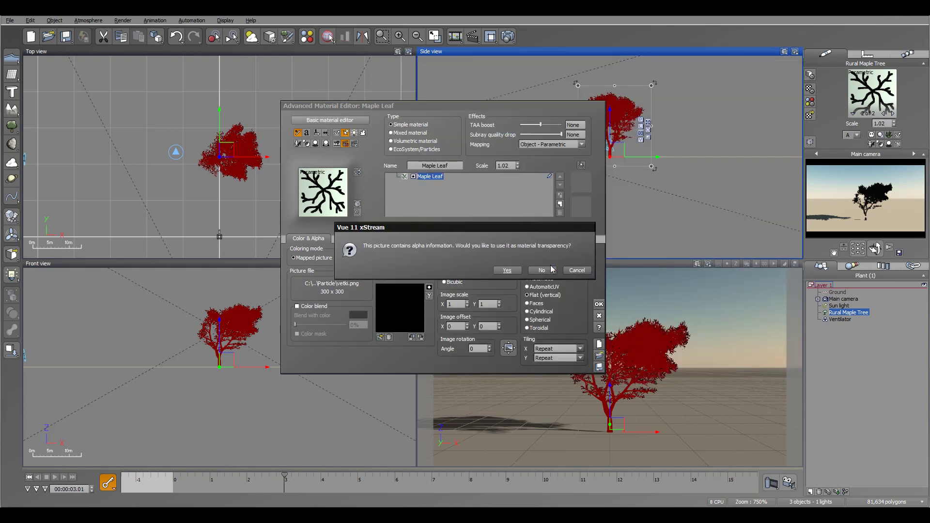
{"action": "left_click", "coordinate": [548, 272]}
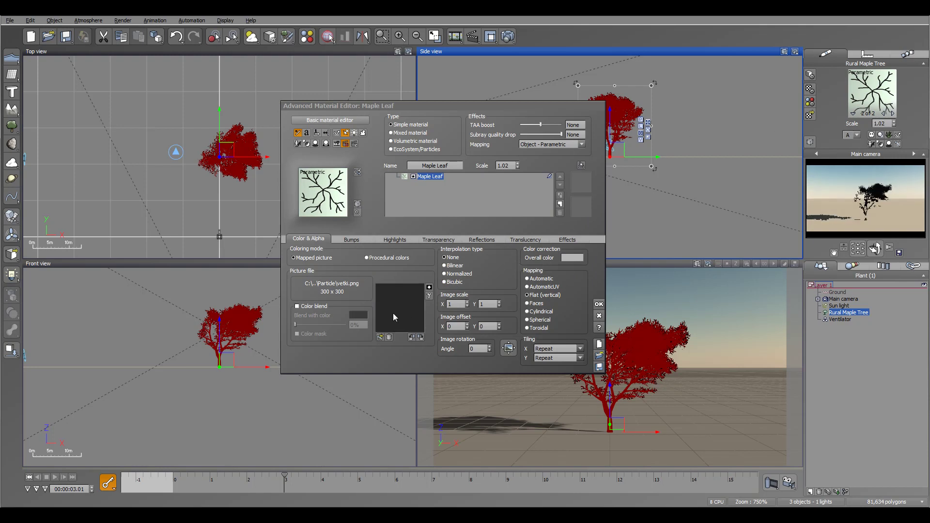
Load vetki.png again as the Maple Leaf colour picture and use its alpha information as material transparency
{"action": "left_click", "coordinate": [380, 336]}
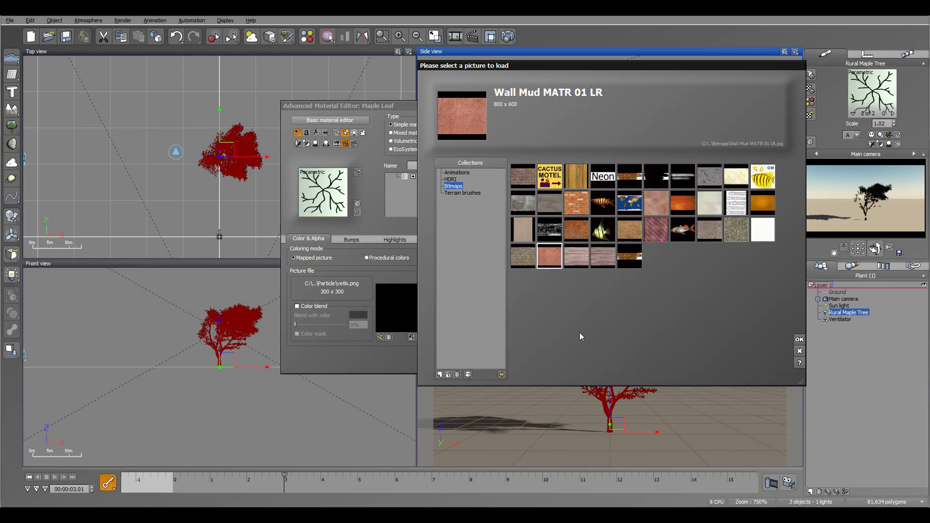
{"action": "left_click", "coordinate": [501, 374]}
{"action": "scroll", "coordinate": [678, 160], "scroll_direction": "down", "scroll_amount": 2}
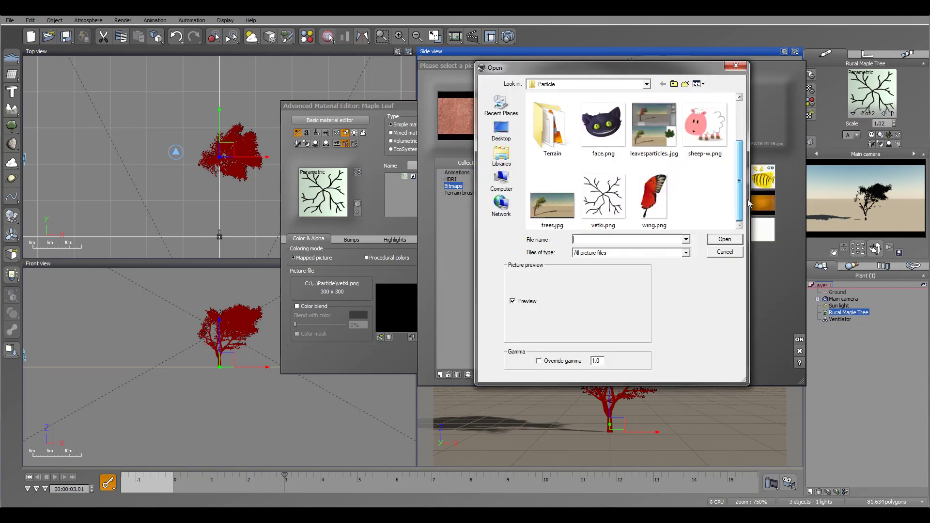
{"action": "left_click", "coordinate": [610, 196]}
{"action": "left_click", "coordinate": [721, 245]}
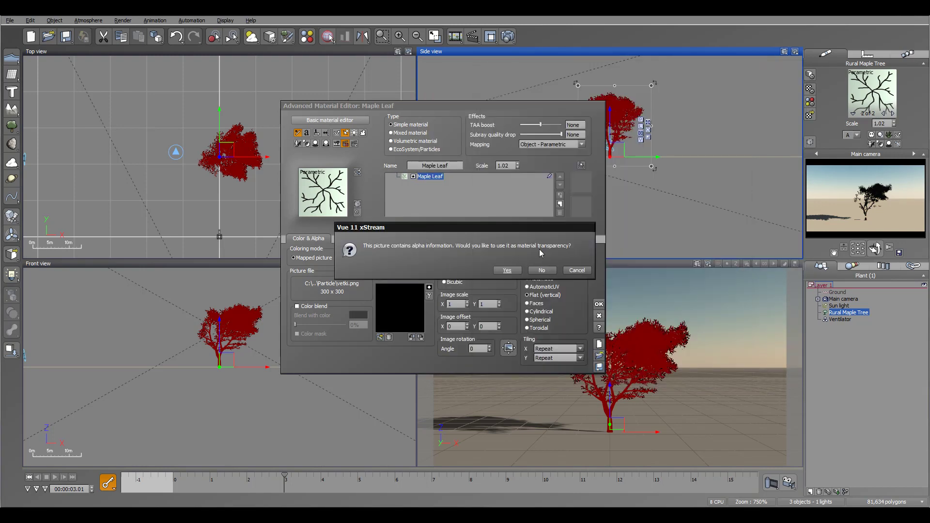
{"action": "left_click", "coordinate": [507, 270]}
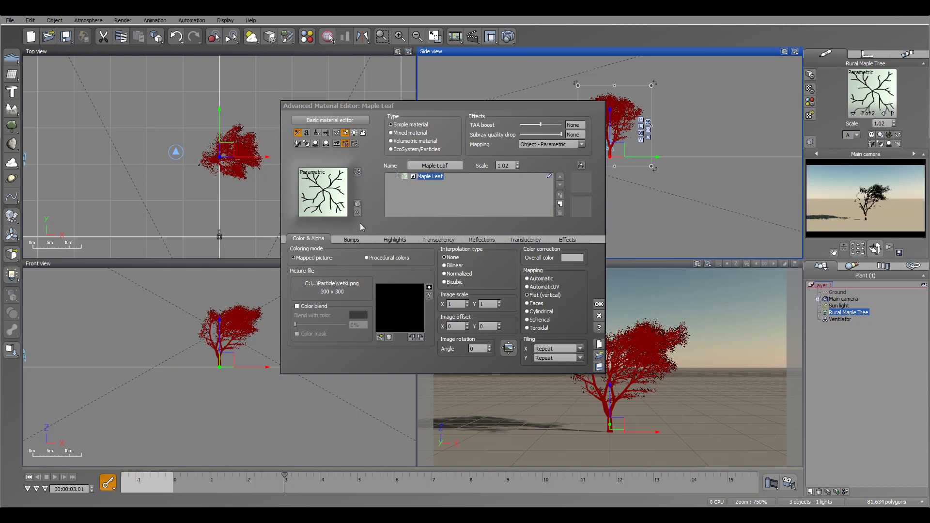
Change the Maple Leaf material type to EcoSystem/Particles and leave the plant species collection without adding a plant
{"action": "left_click", "coordinate": [420, 150]}
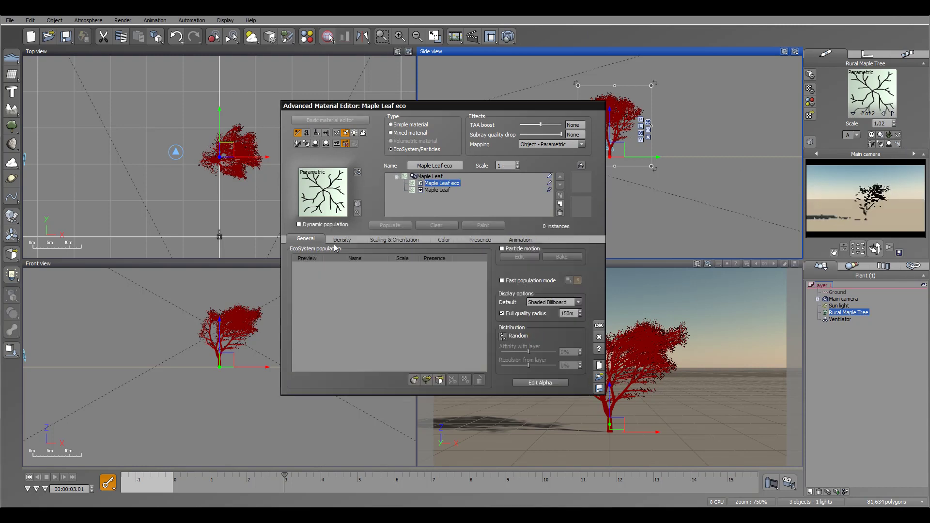
{"action": "left_click", "coordinate": [427, 381]}
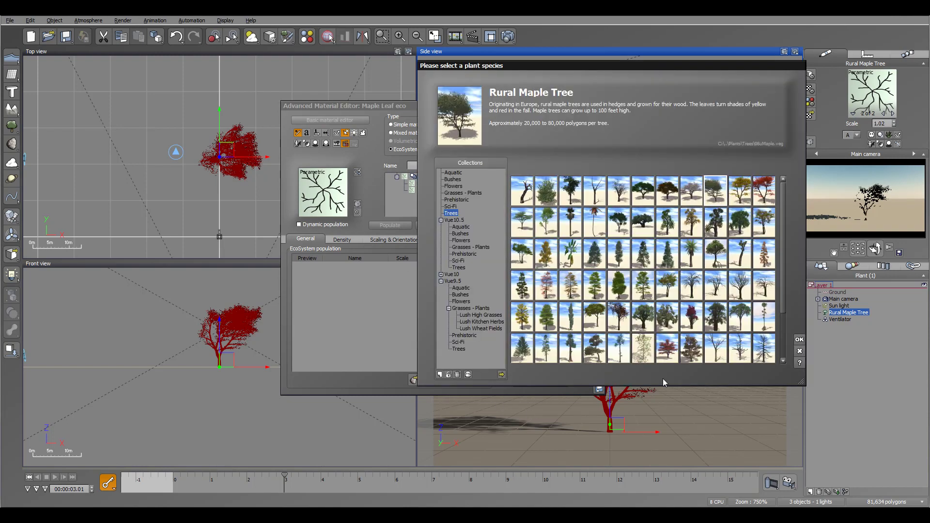
{"action": "left_click", "coordinate": [799, 339]}
Add the object Leaf_particle.vob from the Particle folder to the EcoSystem population and populate the maple tree with it
{"action": "left_click", "coordinate": [440, 381]}
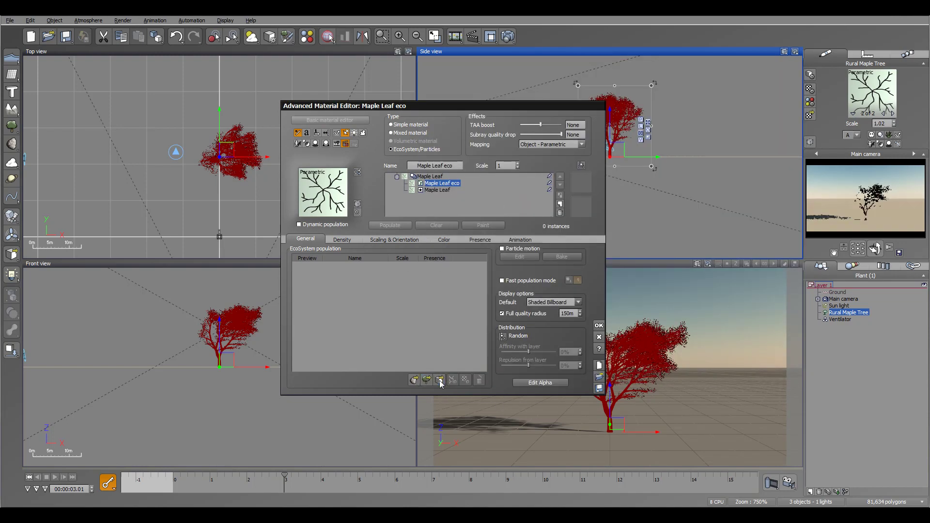
{"action": "left_click", "coordinate": [502, 375]}
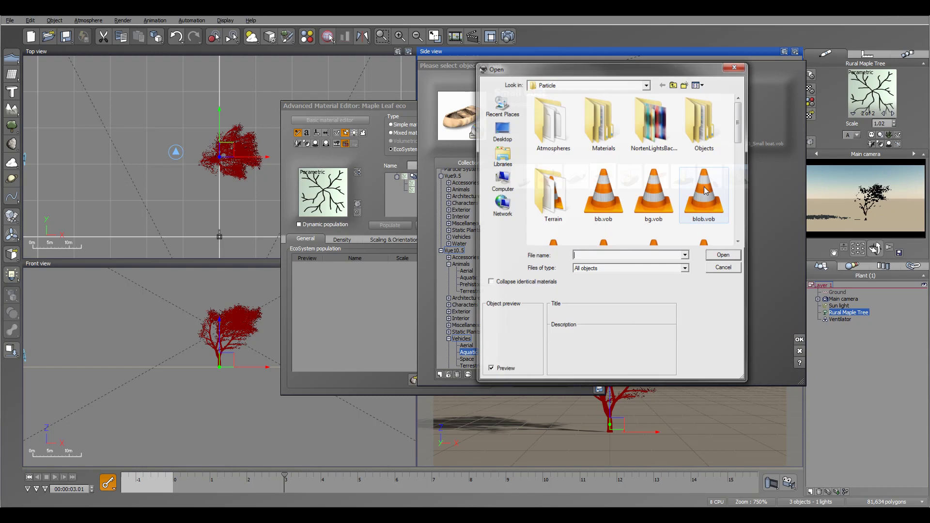
{"action": "scroll", "coordinate": [735, 154], "scroll_direction": "down", "scroll_amount": 5}
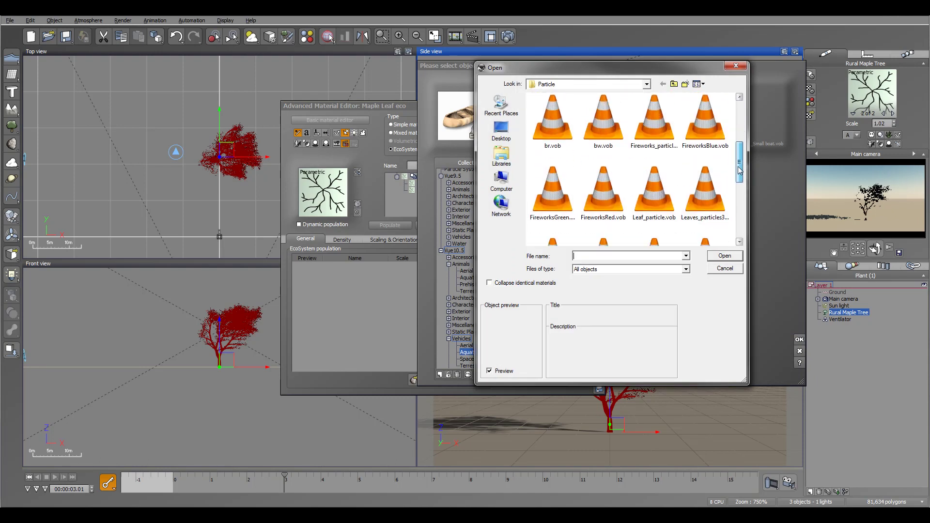
{"action": "left_click", "coordinate": [663, 176]}
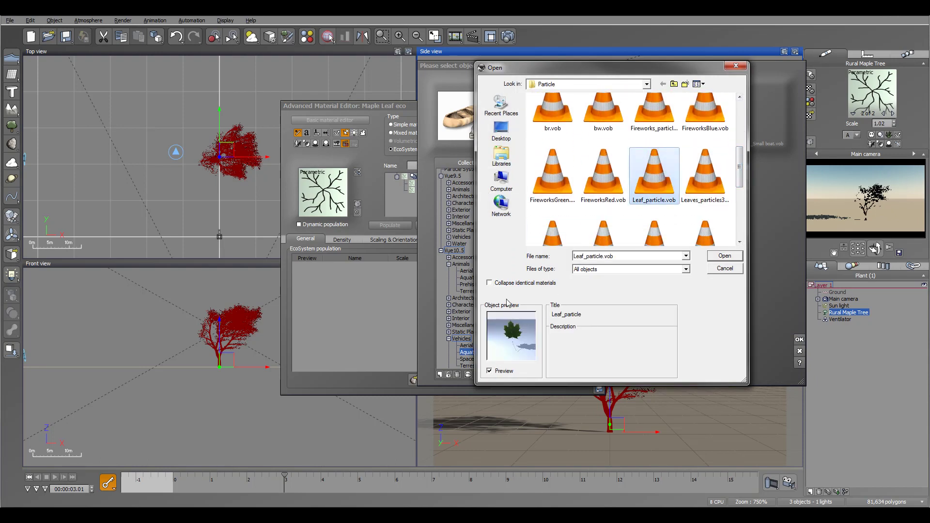
{"action": "left_click", "coordinate": [731, 256]}
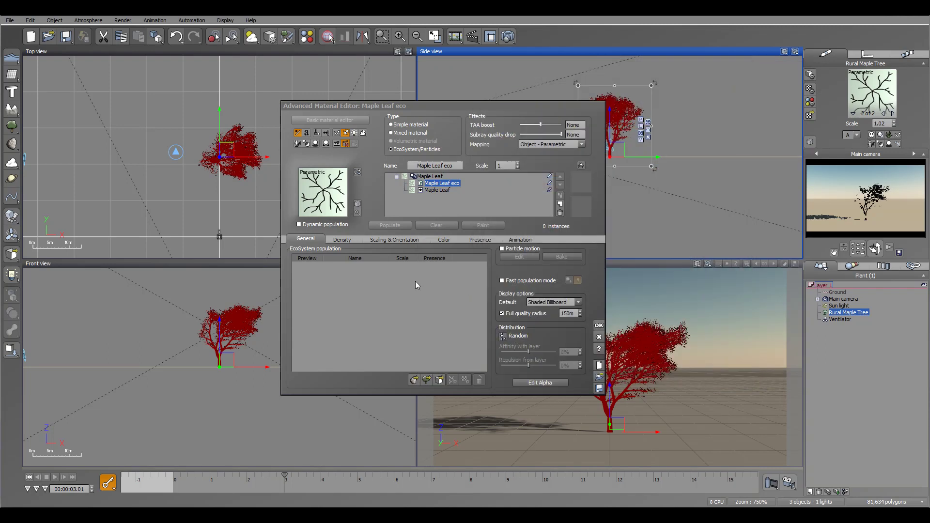
{"action": "left_click", "coordinate": [388, 226]}
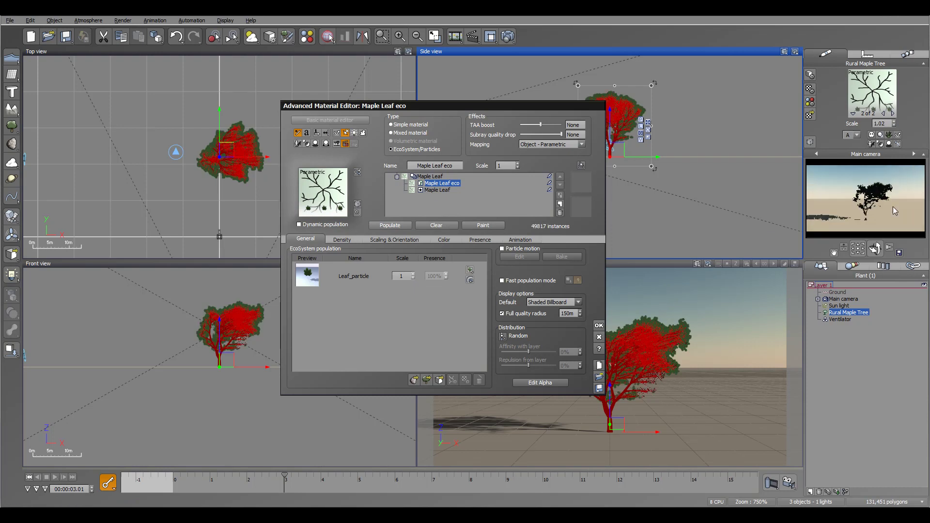
Render the main camera view to check the leaf-populated maple tree, and close the render display
{"action": "left_click_drag", "start_coordinate": [594, 109], "coordinate": [483, 87]}
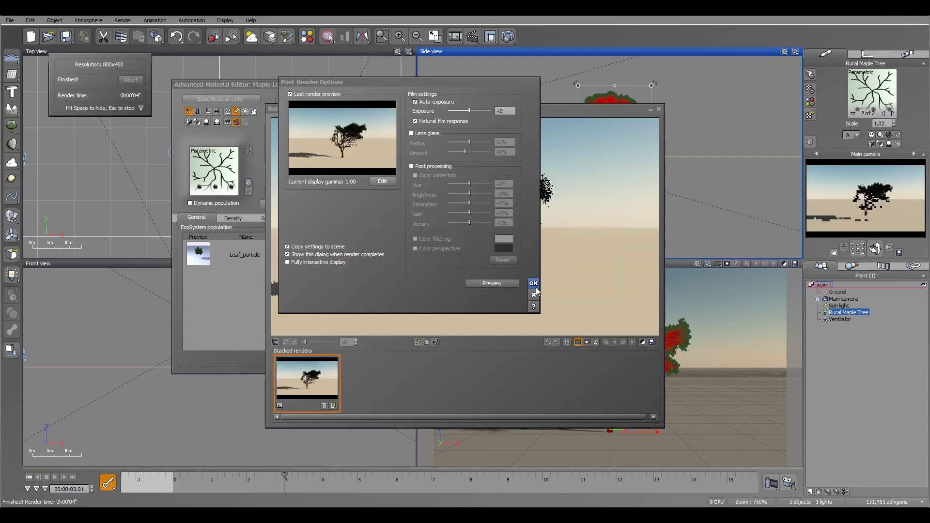
{"action": "left_click", "coordinate": [534, 286]}
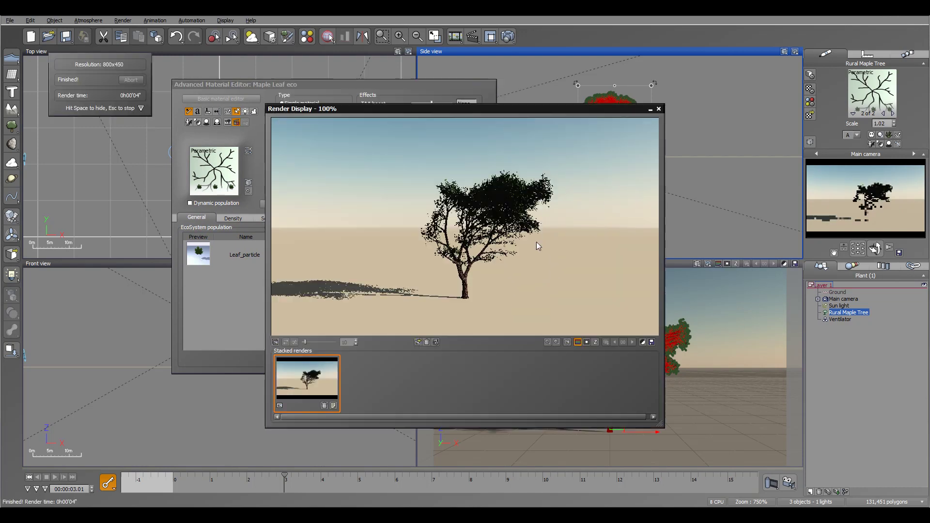
{"action": "left_click", "coordinate": [658, 109]}
Turn on particle motion for the Maple Leaf EcoSystem and return the timeline to its start
{"action": "left_click_drag", "start_coordinate": [402, 81], "coordinate": [448, 77]}
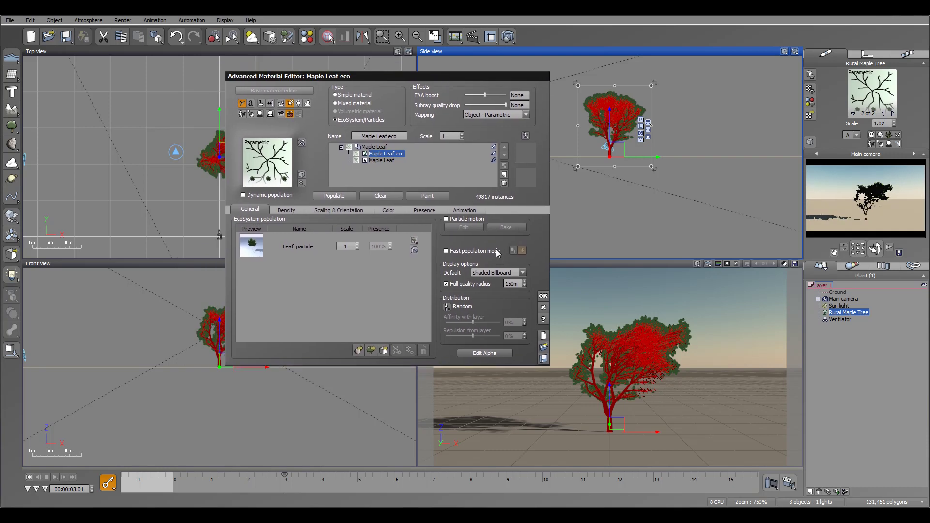
{"action": "left_click", "coordinate": [446, 219]}
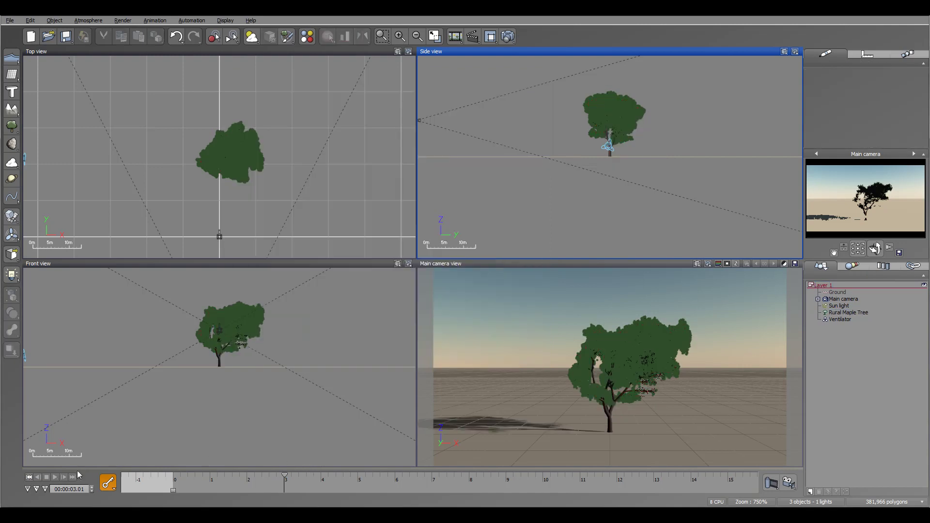
{"action": "left_click", "coordinate": [29, 477]}
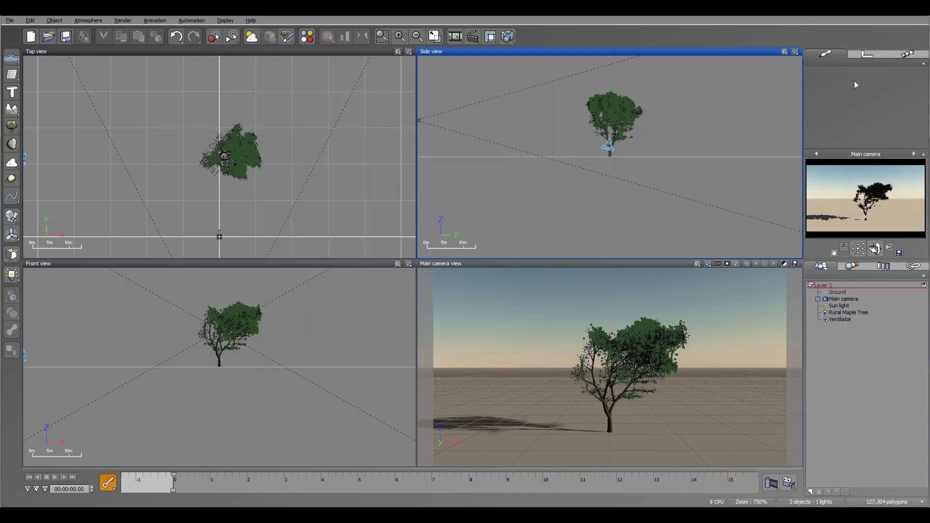
Reopen the Rural Maple Tree's leaf material, reduce its emission flow to 1% and recompute the particles
{"action": "left_click", "coordinate": [848, 313]}
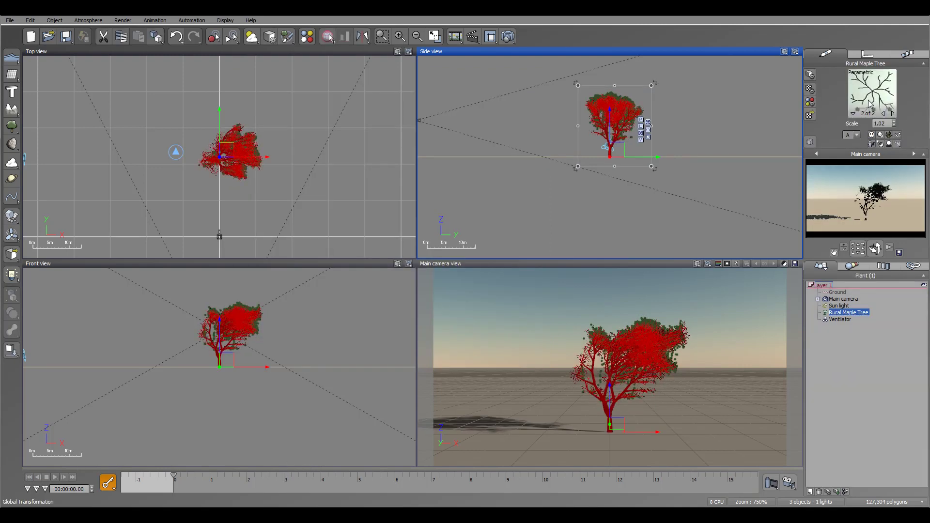
{"action": "double_click", "coordinate": [871, 92]}
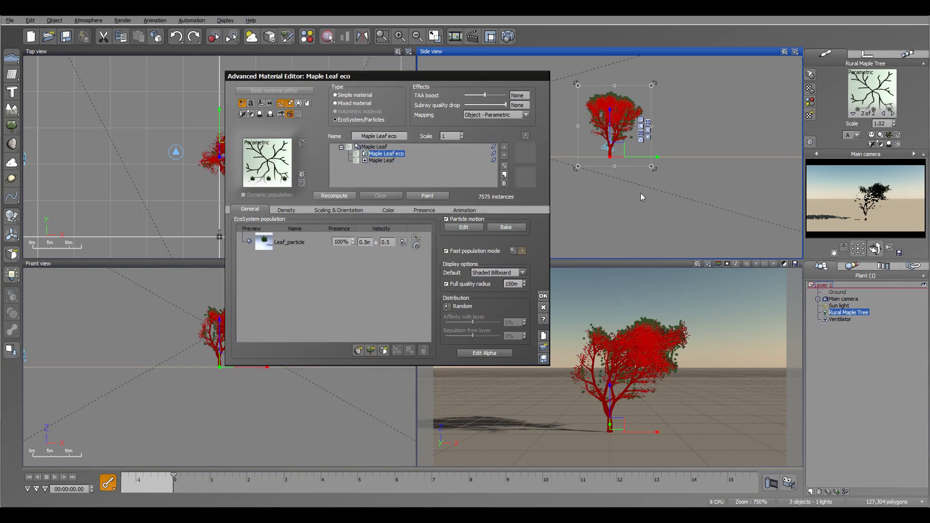
{"action": "left_click", "coordinate": [286, 210]}
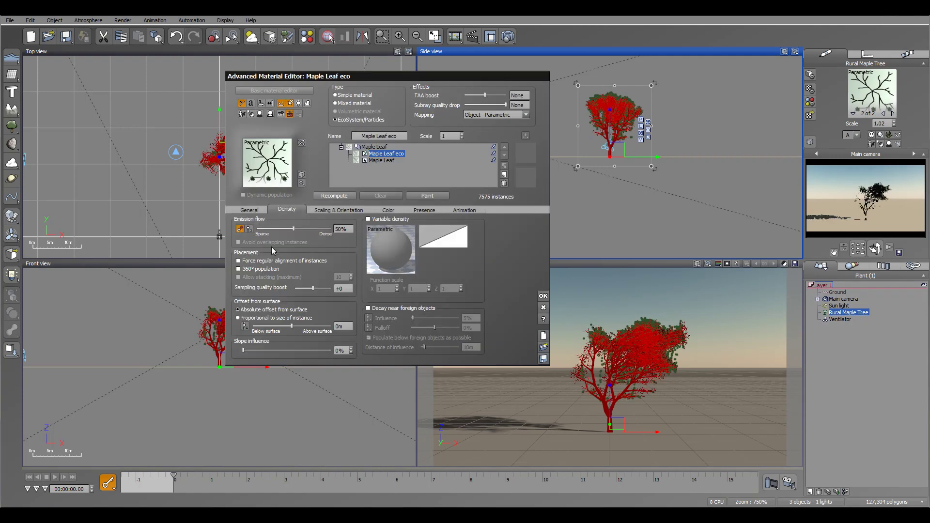
{"action": "left_click", "coordinate": [339, 229]}
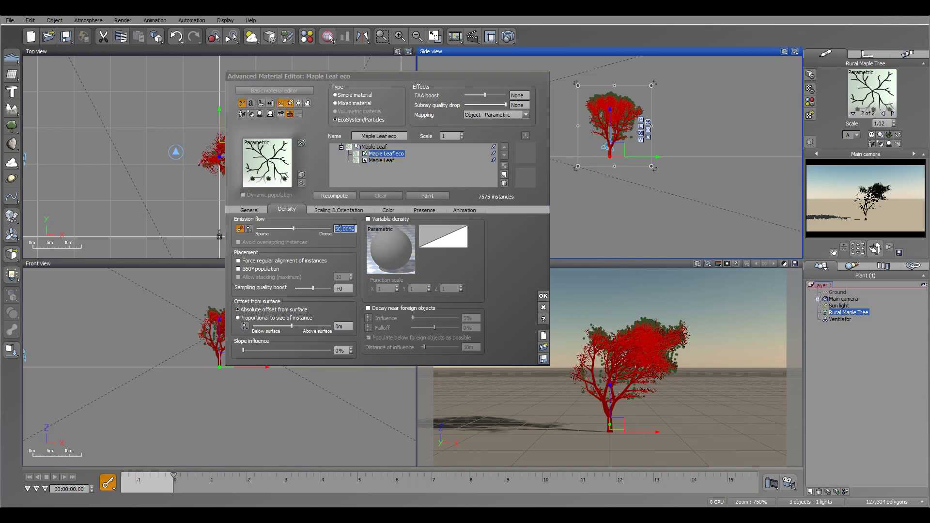
{"action": "double_click", "coordinate": [341, 229]}
{"action": "left_click", "coordinate": [260, 229]}
{"action": "left_click", "coordinate": [334, 196]}
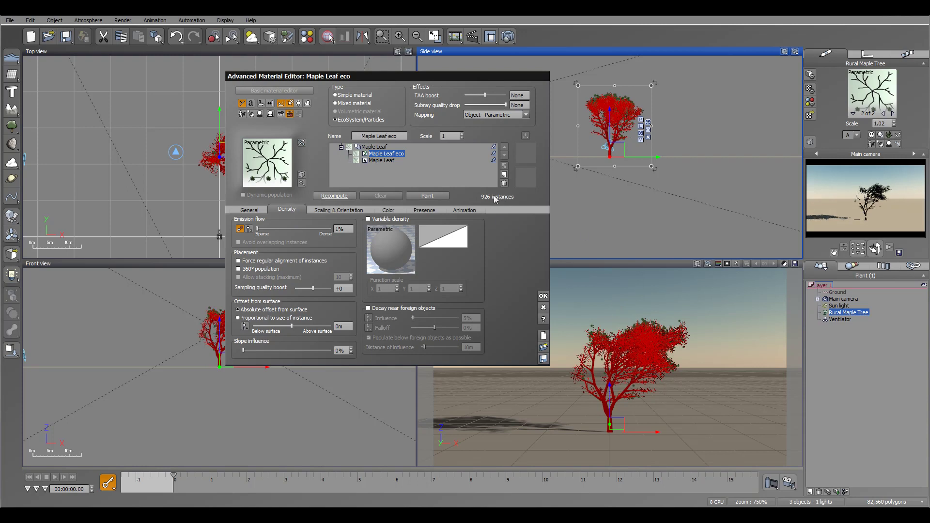
Enable colour blending in the Leaf_particle material with orange (red 215, green 147, blue 71) at 36%
{"action": "left_click", "coordinate": [250, 210]}
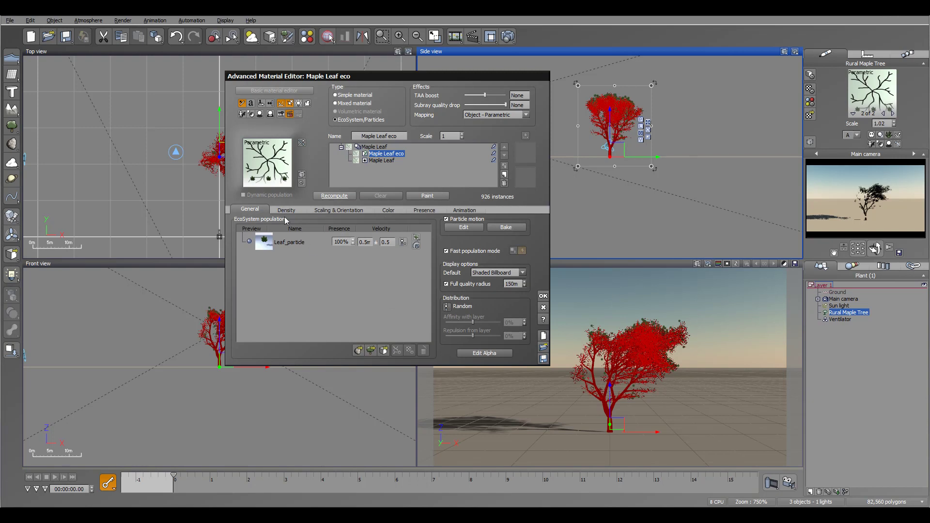
{"action": "left_click", "coordinate": [304, 236]}
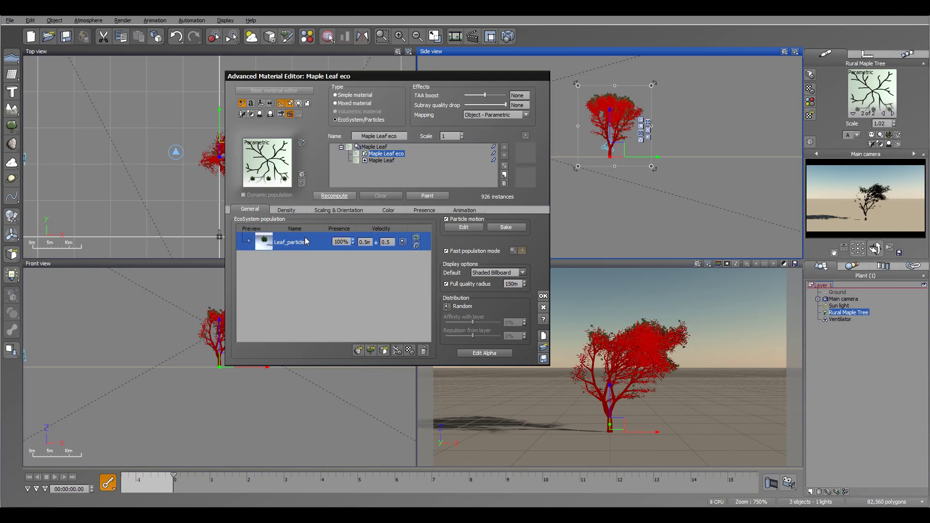
{"action": "left_click", "coordinate": [409, 350]}
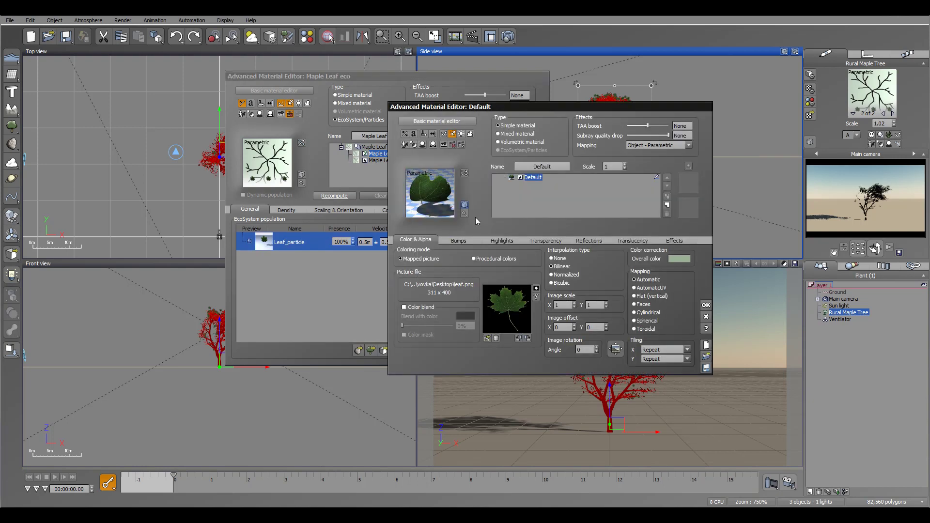
{"action": "left_click", "coordinate": [404, 307]}
{"action": "left_click", "coordinate": [464, 315]}
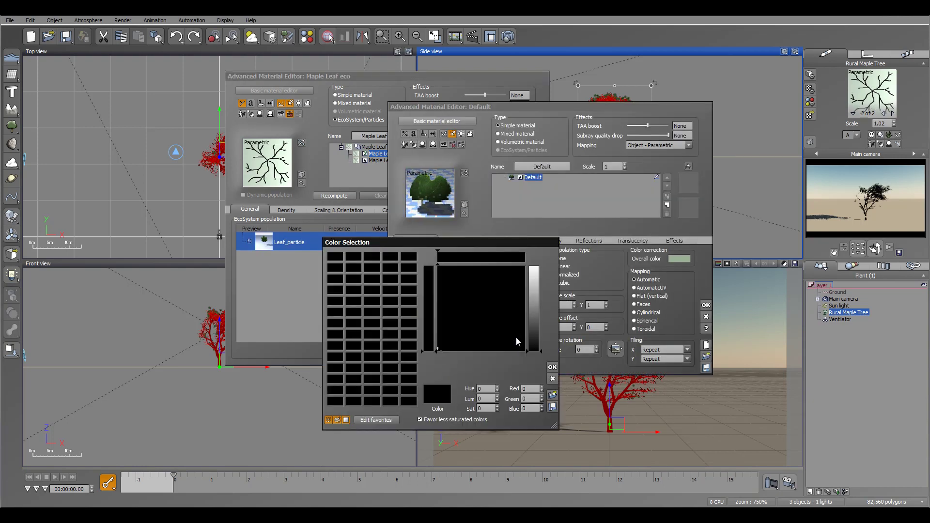
{"action": "mouse_move", "coordinate": [450, 289]}
{"action": "left_mouse_down"}
{"action": "mouse_move", "coordinate": [453, 298]}
{"action": "mouse_move", "coordinate": [445, 296]}
{"action": "left_mouse_up"}
{"action": "left_click_drag", "start_coordinate": [532, 296], "coordinate": [533, 303]}
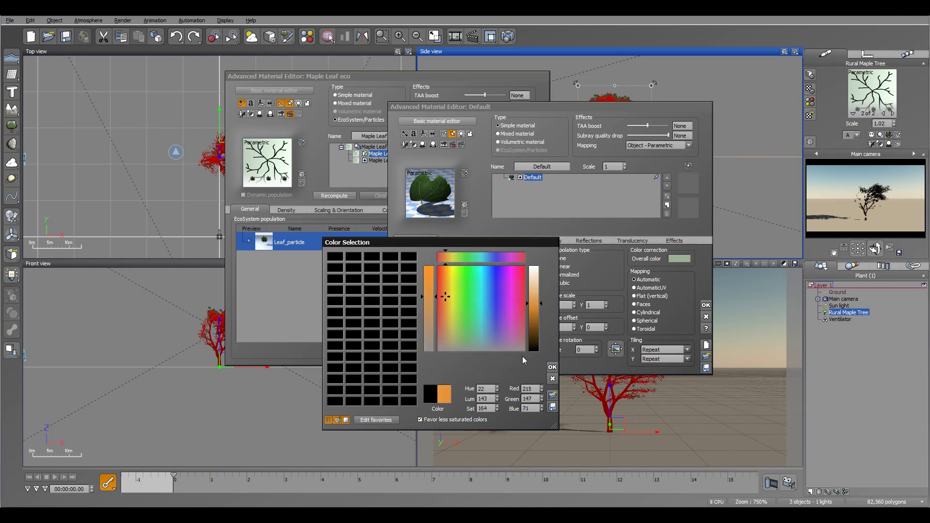
{"action": "left_click", "coordinate": [551, 368]}
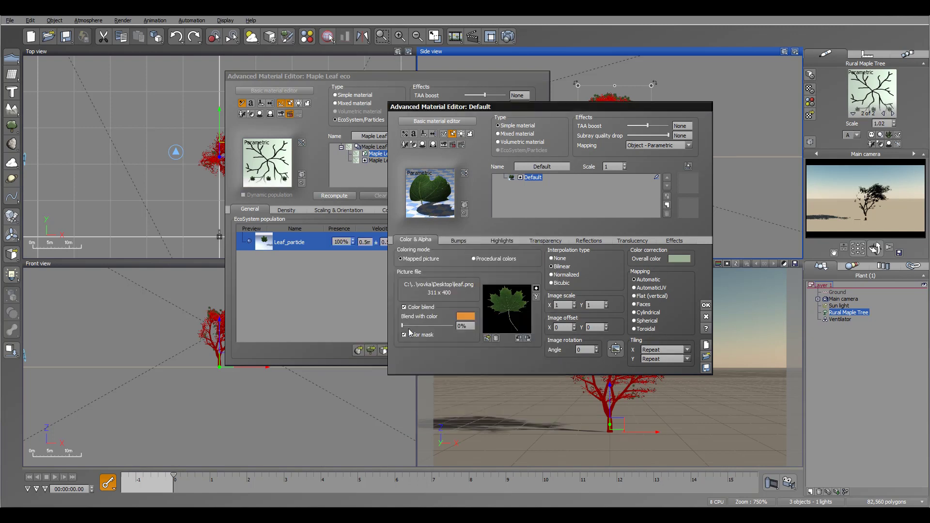
{"action": "left_click_drag", "start_coordinate": [402, 325], "coordinate": [424, 325]}
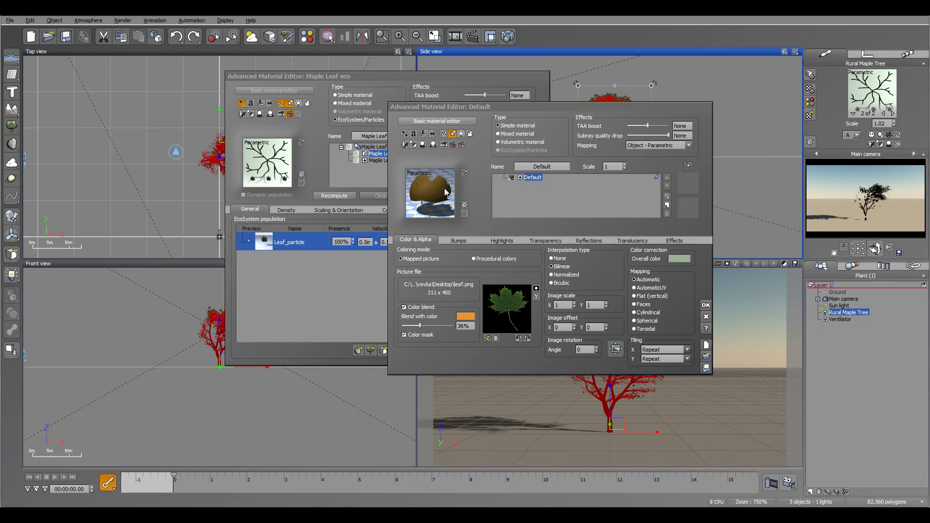
{"action": "left_click", "coordinate": [706, 304]}
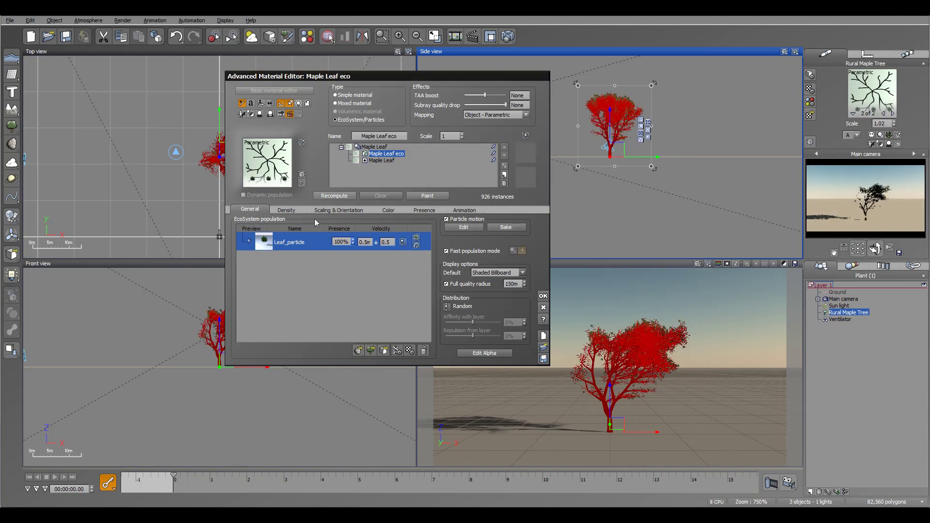
Scrub the timeline to about 1.34 s to preview the falling leaf particles, and return to the start
{"action": "left_click", "coordinate": [290, 210]}
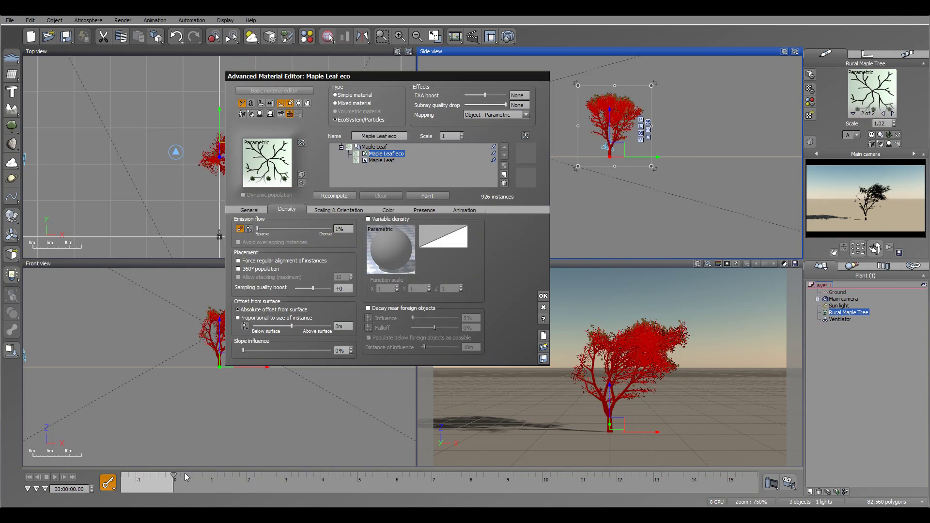
{"action": "left_click_drag", "start_coordinate": [175, 475], "coordinate": [223, 476]}
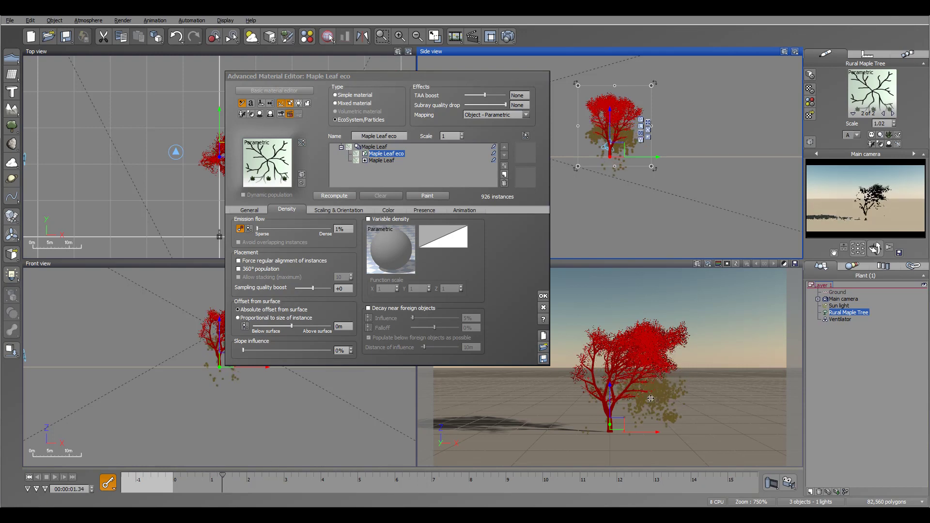
{"action": "left_click", "coordinate": [29, 478]}
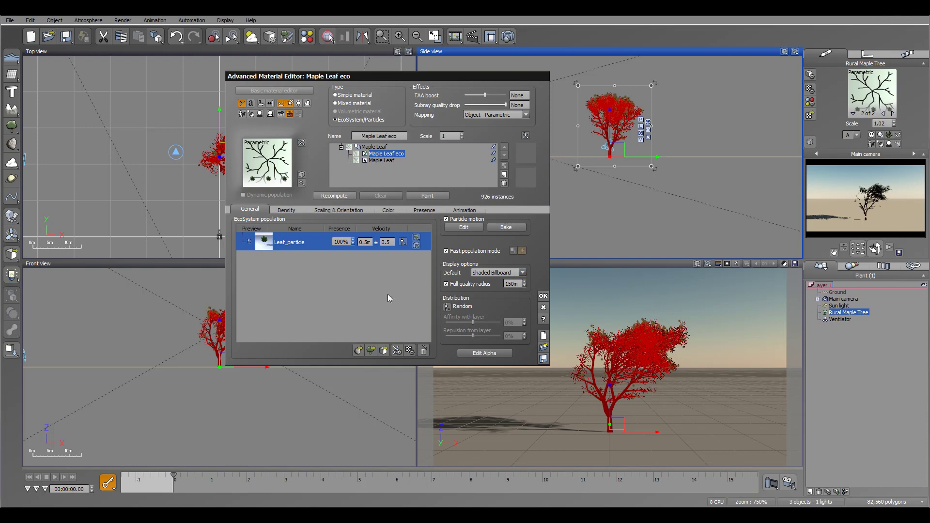
Edit the ventilator influence in the global particle configuration and recompute the leaf particles
{"action": "left_click", "coordinate": [463, 227]}
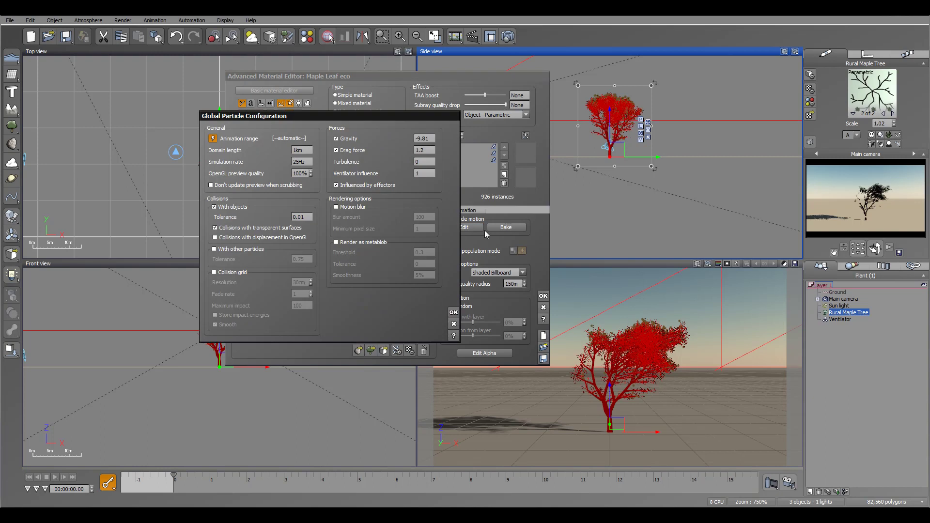
{"action": "double_click", "coordinate": [429, 173]}
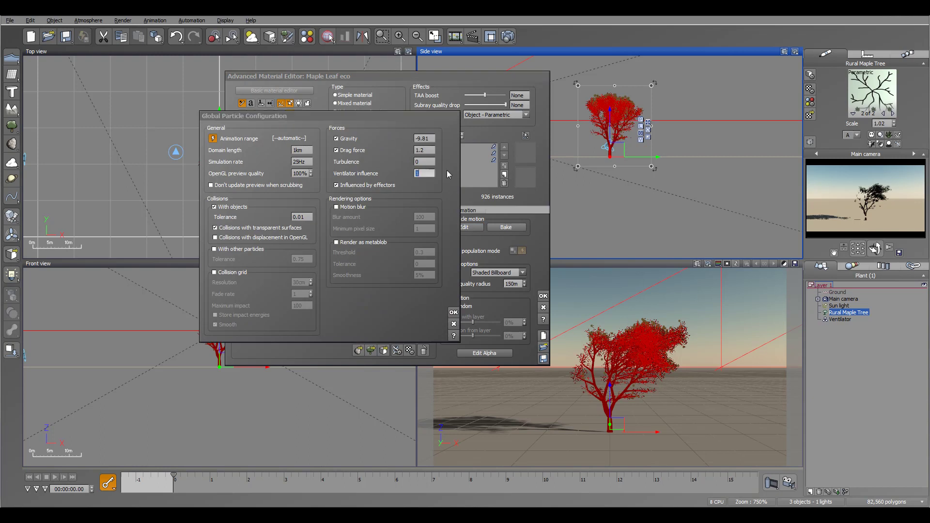
{"action": "left_click", "coordinate": [453, 312]}
{"action": "left_click", "coordinate": [333, 196]}
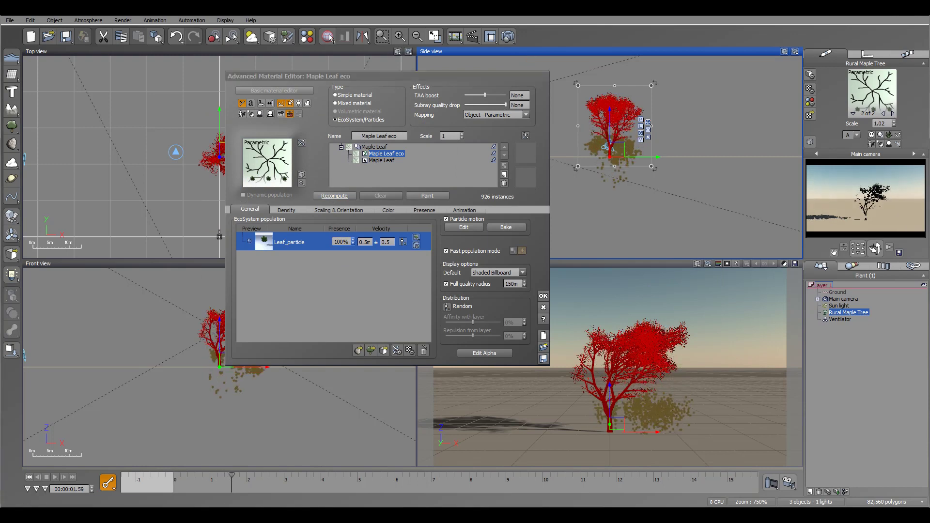
Check the Ventilator's settings, reselect the Rural Maple Tree and return the timeline to its start
{"action": "left_click", "coordinate": [843, 320]}
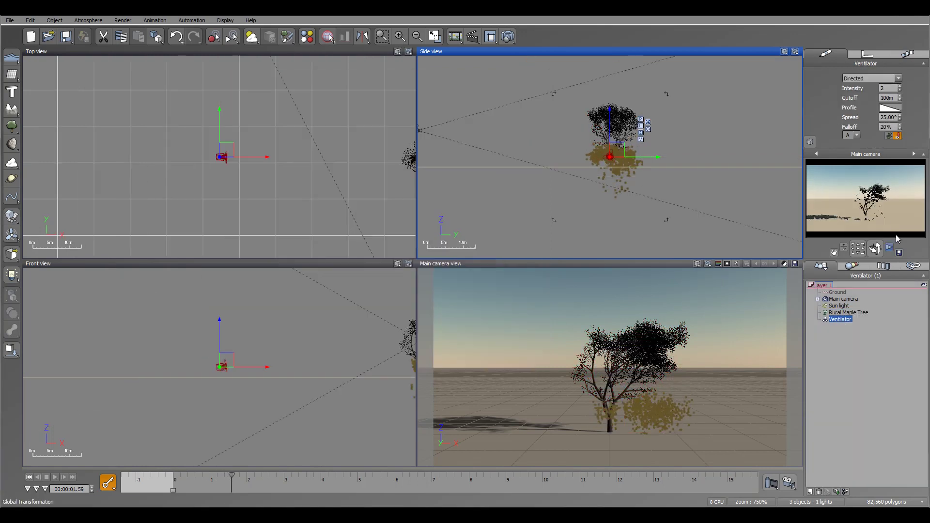
{"action": "left_click", "coordinate": [869, 201]}
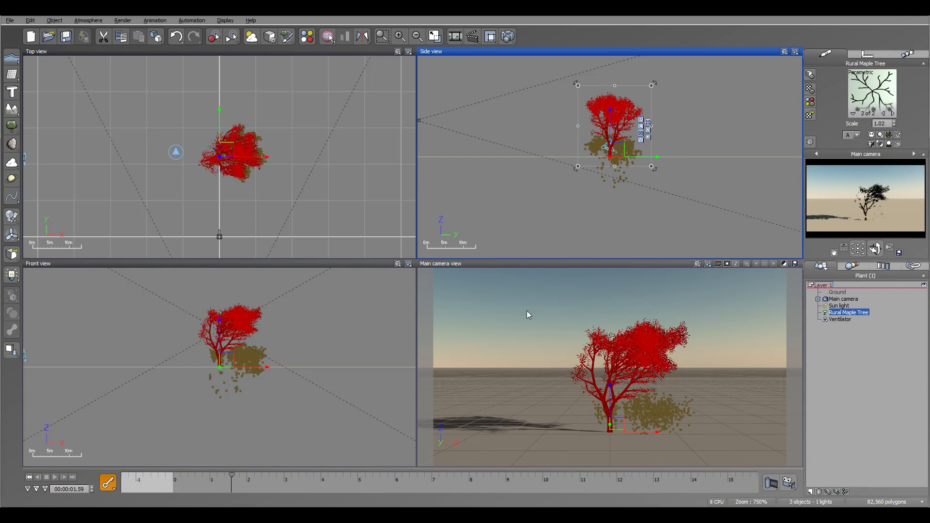
{"action": "left_click", "coordinate": [30, 477]}
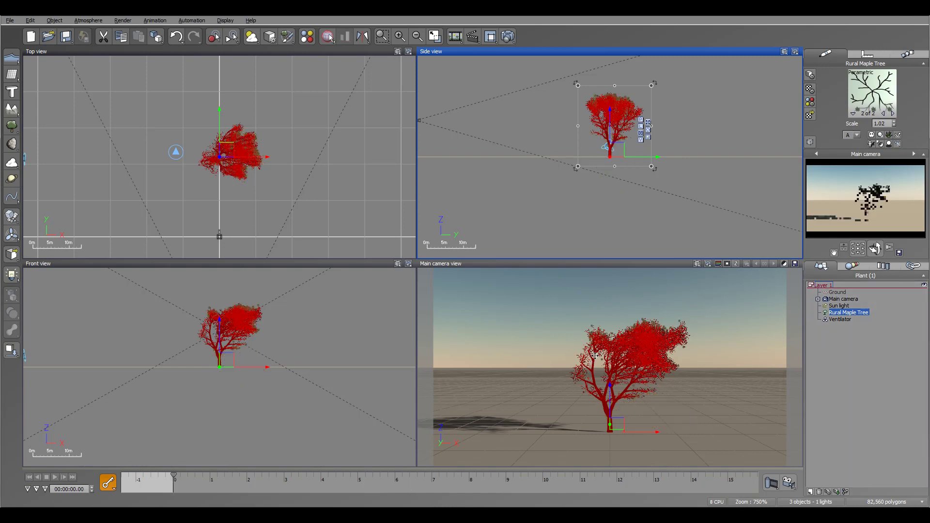
Set the mass of Leaf_particle to 0.001 kg in its particle characteristics and recompute the particles
{"action": "double_click", "coordinate": [868, 92]}
{"action": "double_click", "coordinate": [306, 248]}
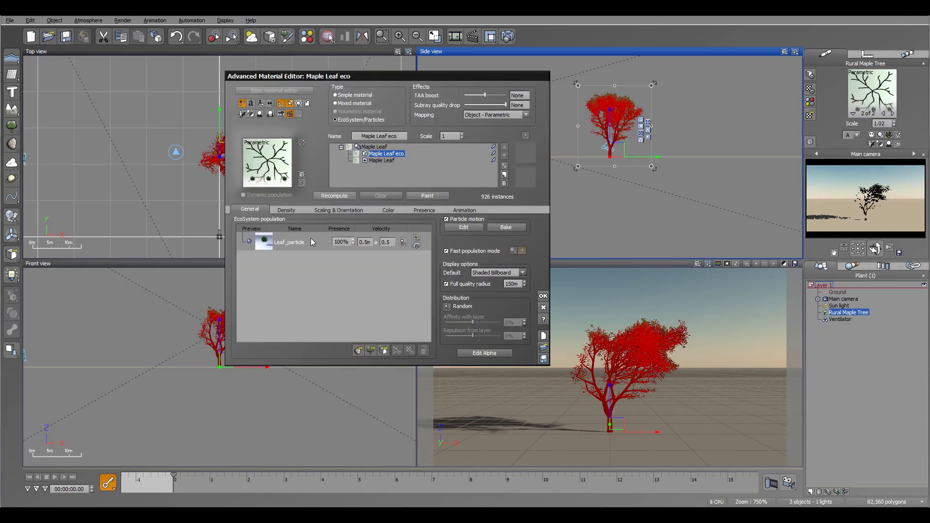
{"action": "left_click_drag", "start_coordinate": [192, 244], "coordinate": [214, 222]}
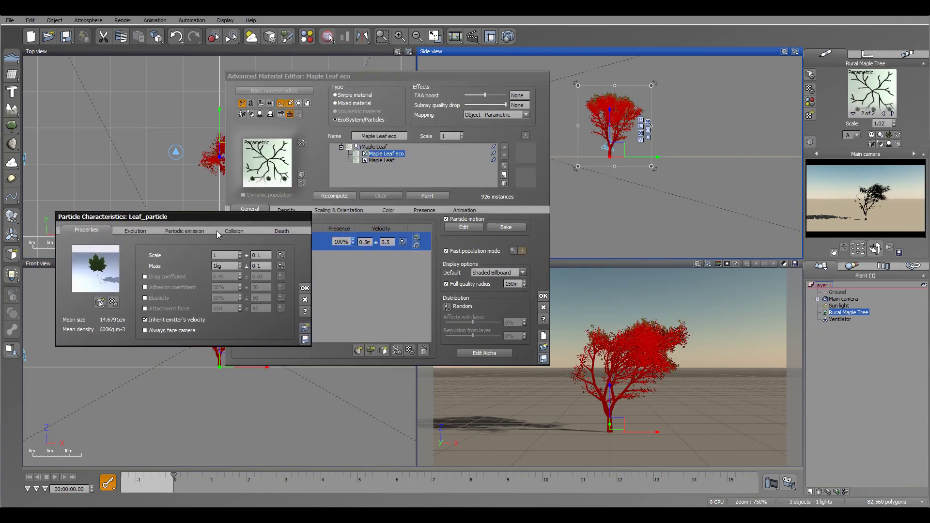
{"action": "double_click", "coordinate": [217, 266]}
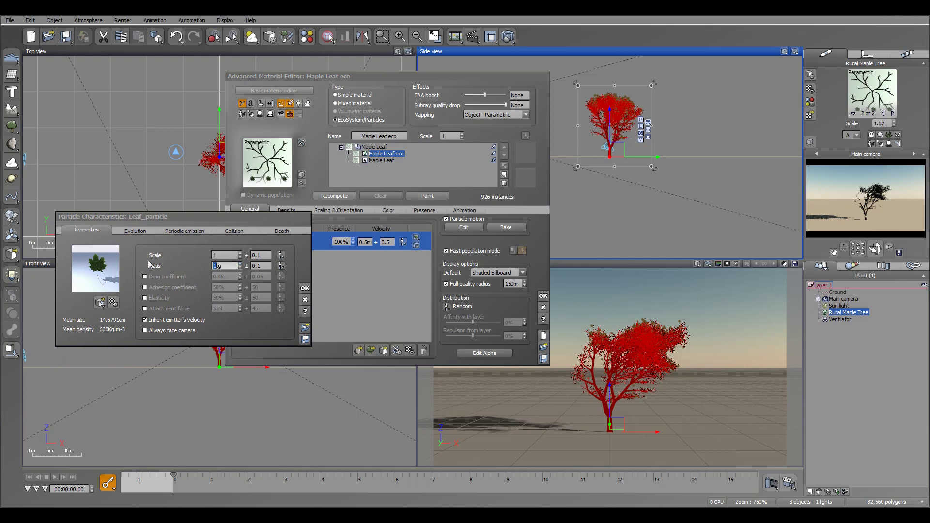
{"action": "type", "text": "0.001"}
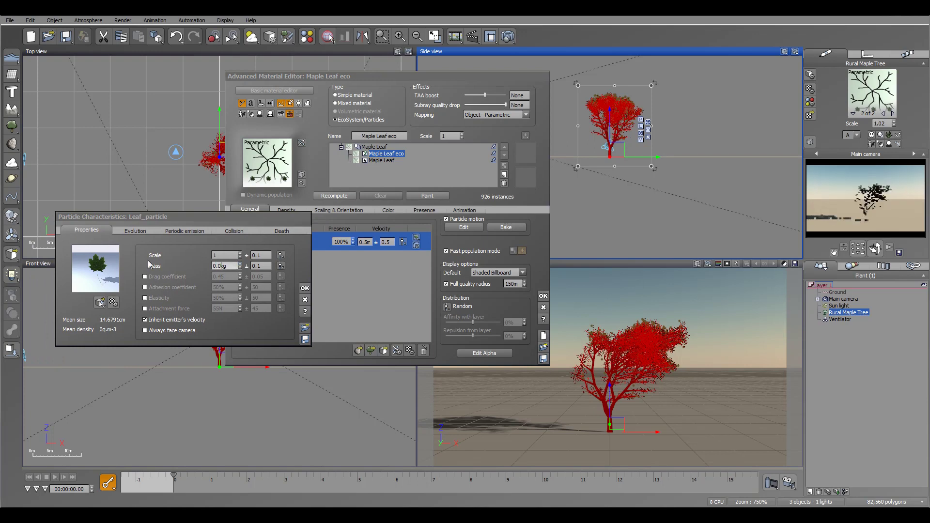
{"action": "left_click", "coordinate": [336, 202]}
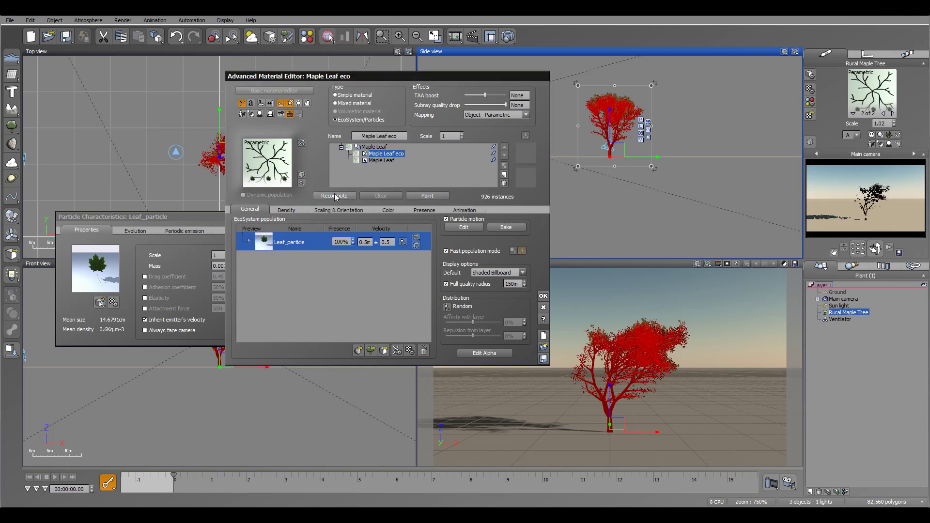
Scrub the timeline to about 1.25 s to check the lighter leaf particles' motion, and return to the start
{"action": "left_click_drag", "start_coordinate": [175, 478], "coordinate": [219, 476]}
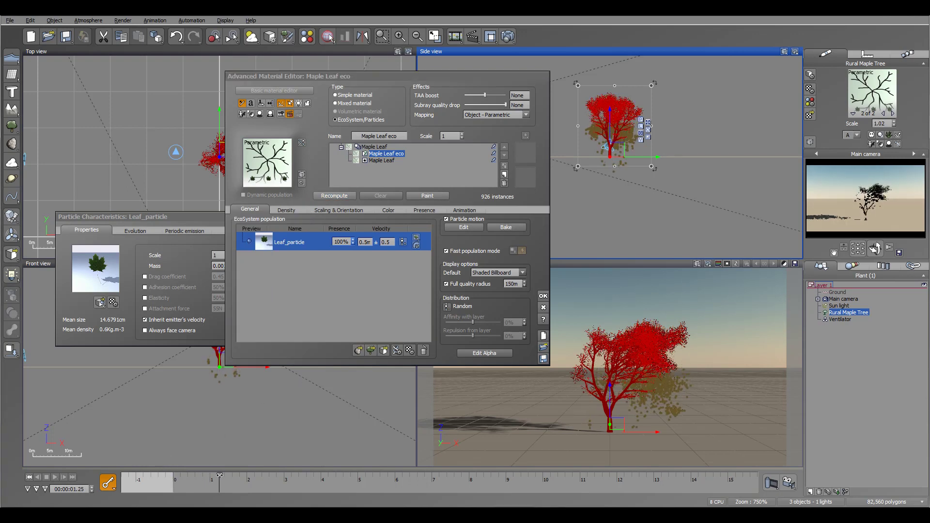
{"action": "left_click", "coordinate": [182, 222]}
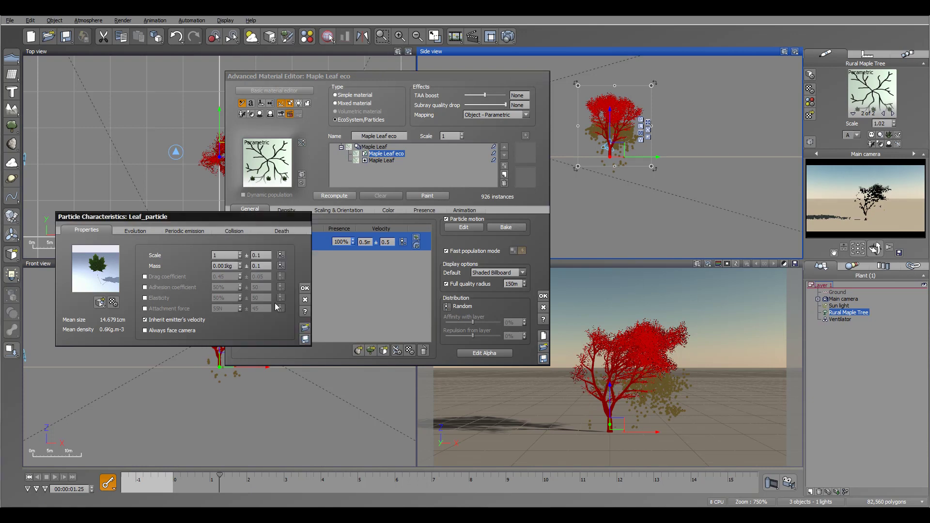
{"action": "left_click", "coordinate": [29, 477]}
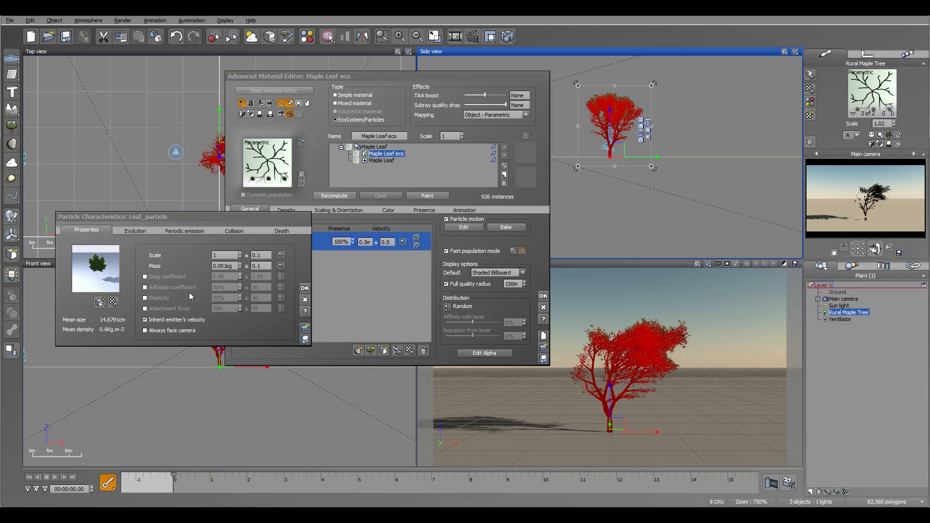
Enable the drag coefficient of Leaf_particle, set it to 3 and recompute the particles
{"action": "left_click", "coordinate": [144, 277]}
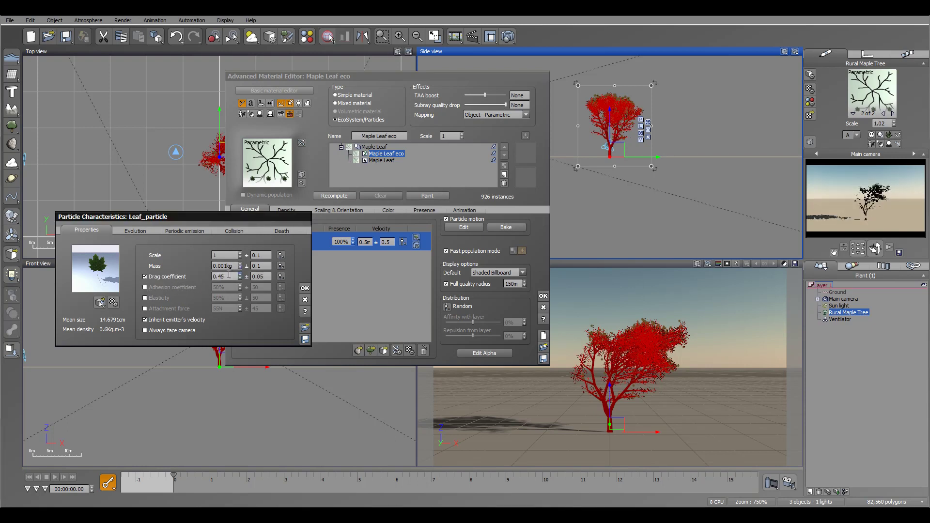
{"action": "double_click", "coordinate": [229, 275]}
{"action": "type", "text": "3"}
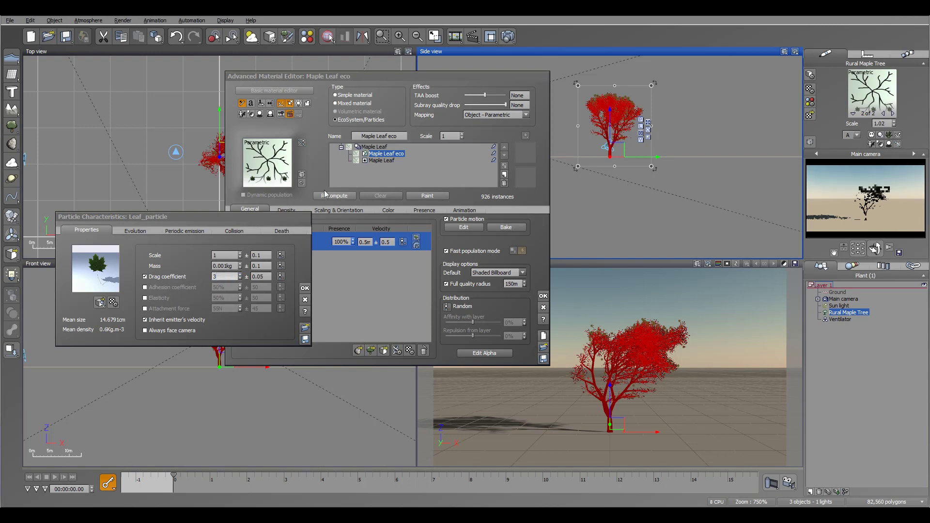
{"action": "left_click", "coordinate": [313, 202]}
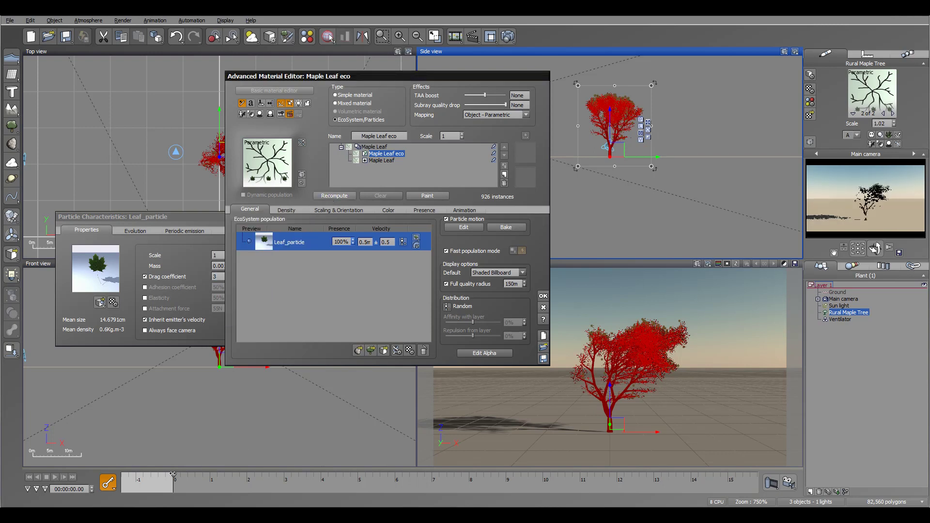
Set the drag coefficient's variation to 0.5 and scrub the timeline to about 1.7 s to check the leaves
{"action": "left_click", "coordinate": [186, 247]}
{"action": "double_click", "coordinate": [258, 277]}
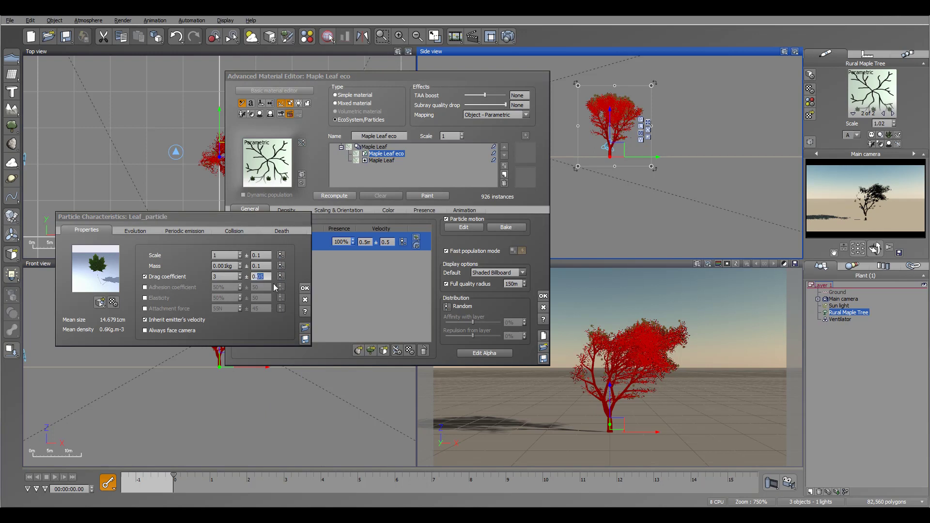
{"action": "left_click", "coordinate": [247, 354]}
{"action": "left_click_drag", "start_coordinate": [175, 474], "coordinate": [236, 474]}
Set the drag coefficient's variation to 3, recompute, and preview the motion up to about 2.5 s before returning to the start
{"action": "left_click", "coordinate": [219, 254]}
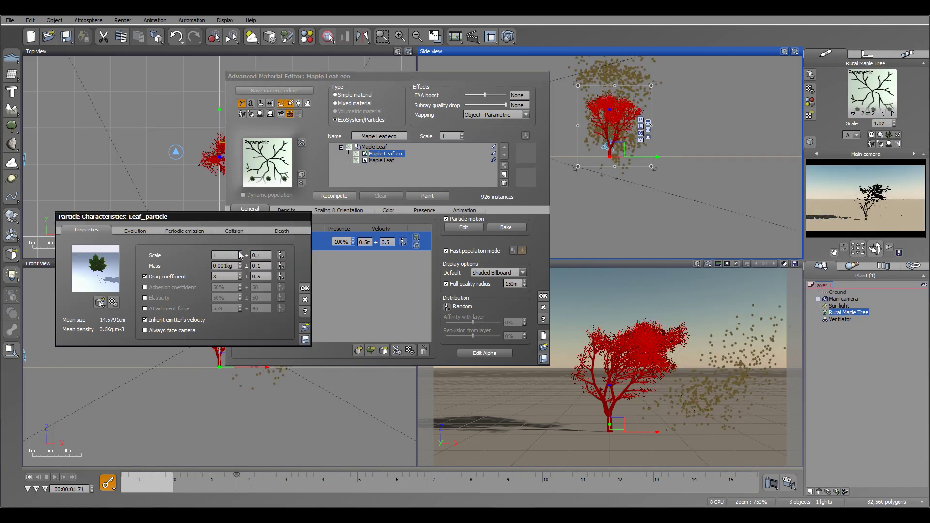
{"action": "left_click", "coordinate": [266, 277]}
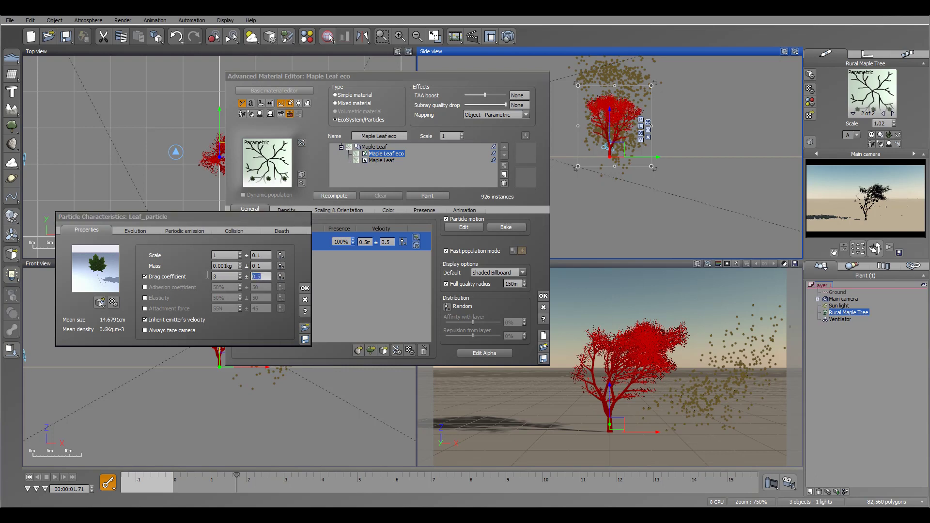
{"action": "left_click", "coordinate": [332, 197]}
{"action": "left_click", "coordinate": [174, 475]}
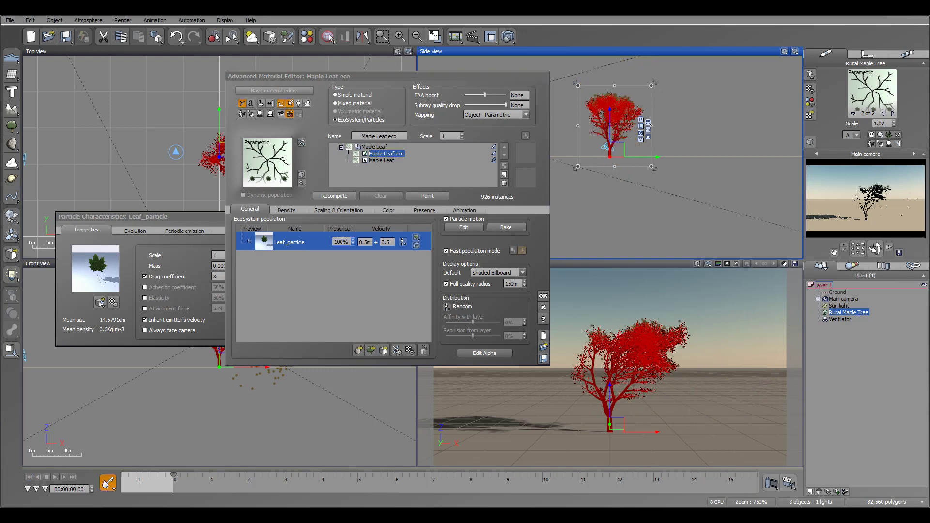
{"action": "left_click_drag", "start_coordinate": [174, 475], "coordinate": [264, 472]}
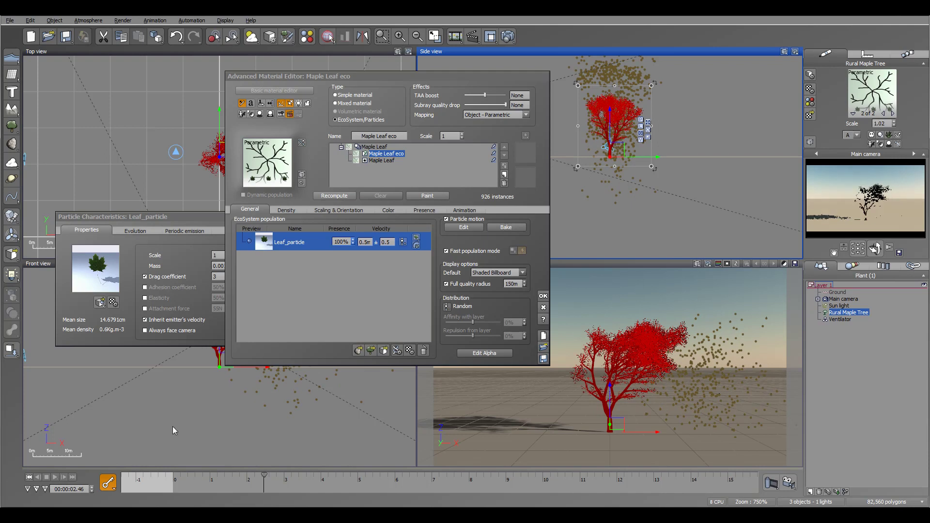
{"action": "left_click", "coordinate": [29, 477]}
Set the drag coefficient's variation to 1, recompute, and preview the motion up to about 2.2 s before returning to the start
{"action": "left_click", "coordinate": [189, 217]}
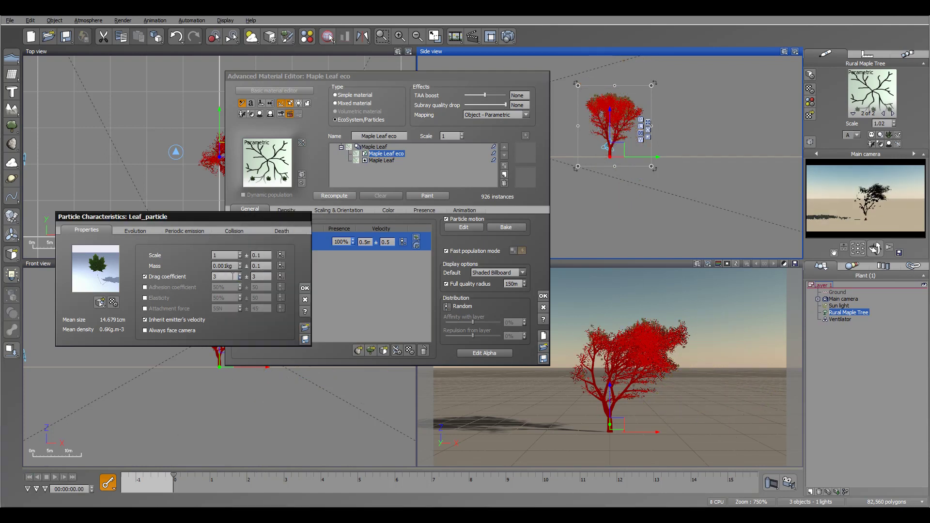
{"action": "double_click", "coordinate": [262, 276]}
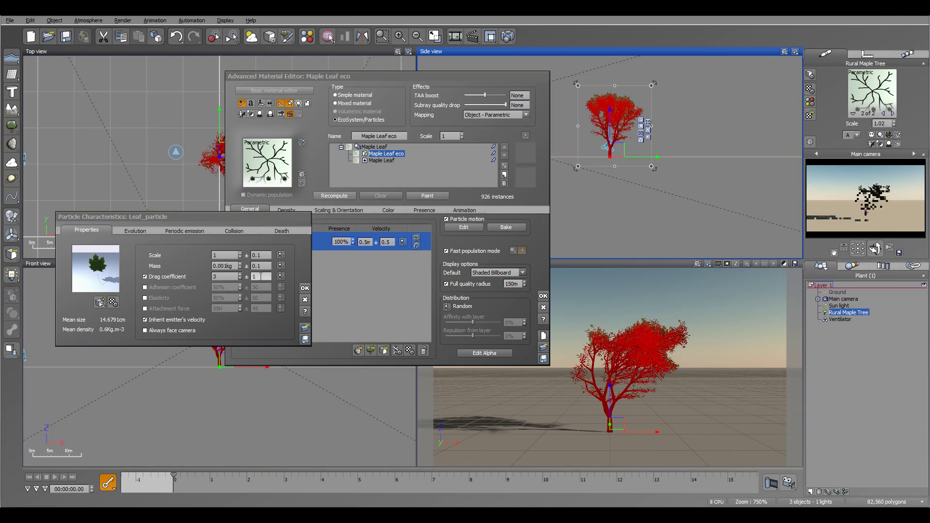
{"action": "left_click", "coordinate": [336, 196]}
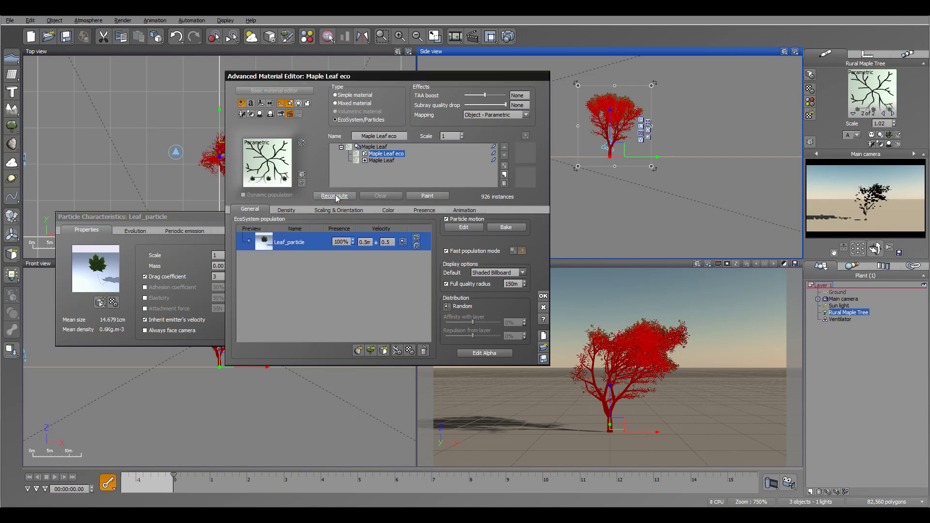
{"action": "left_click", "coordinate": [182, 477]}
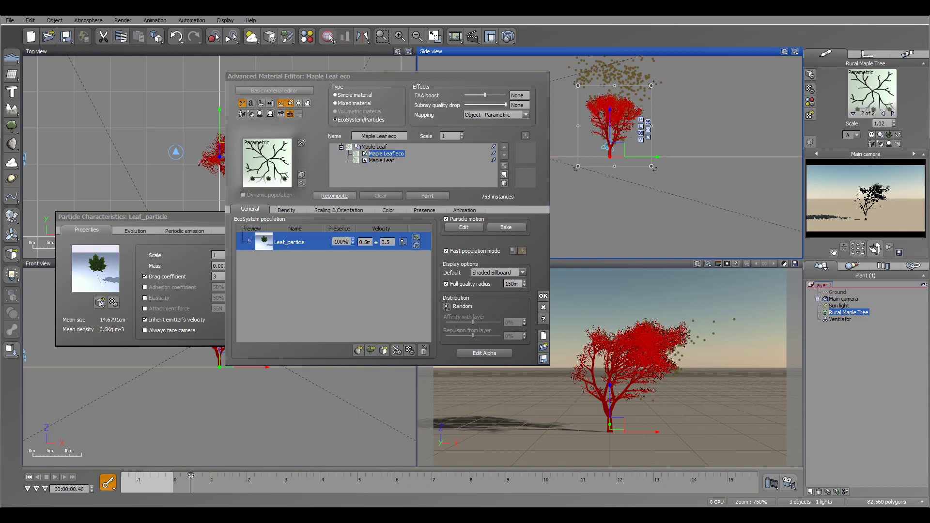
{"action": "left_click_drag", "start_coordinate": [181, 477], "coordinate": [253, 477]}
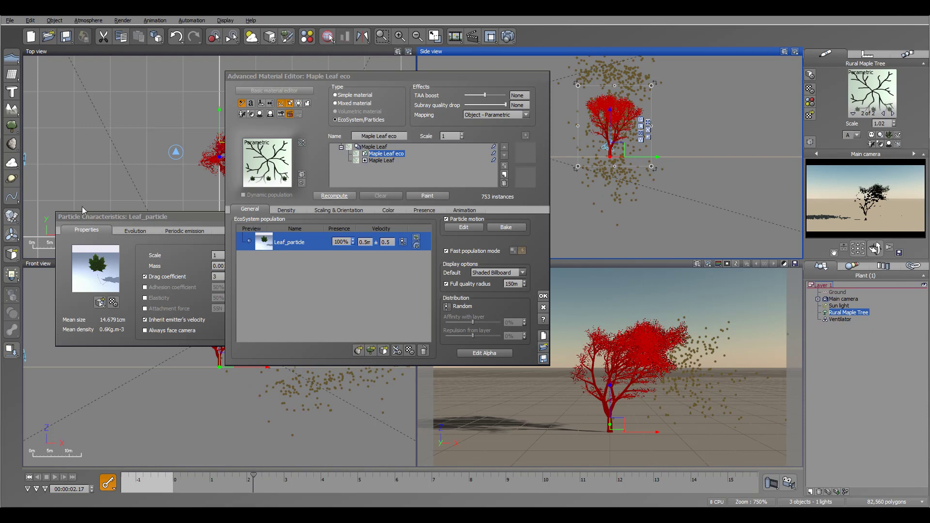
{"action": "left_click", "coordinate": [28, 489]}
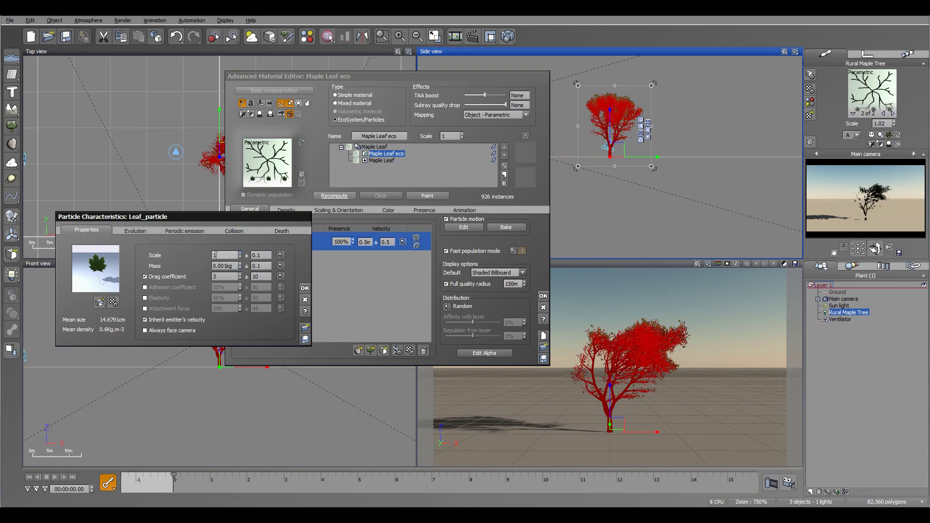
Set the scale variation of Leaf_particle to 0, enable its adhesion coefficient and recompute the particles
{"action": "left_click", "coordinate": [262, 255]}
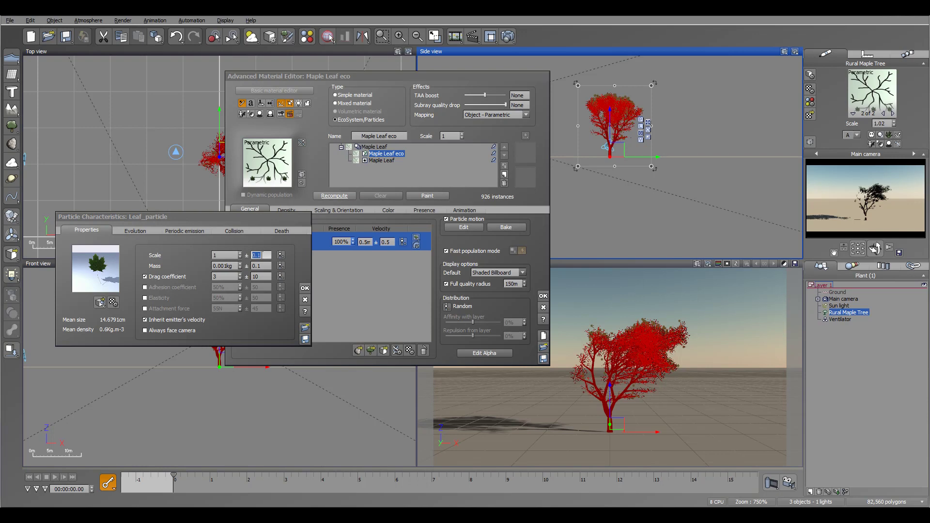
{"action": "type", "text": "0"}
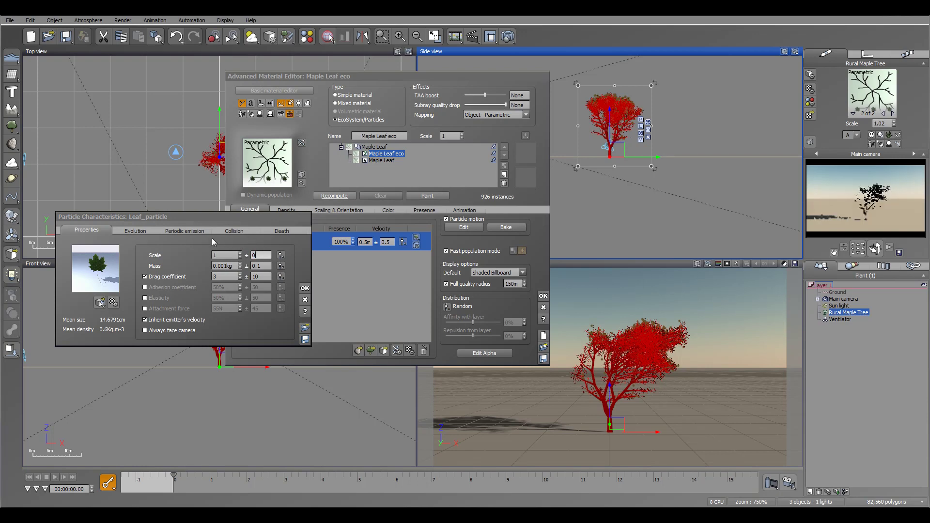
{"action": "key", "text": "Return"}
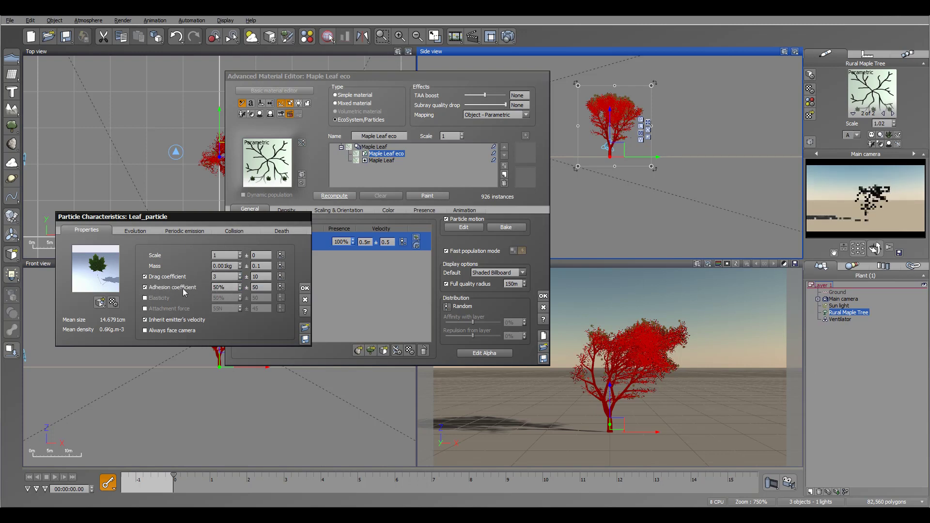
{"action": "left_click", "coordinate": [336, 206]}
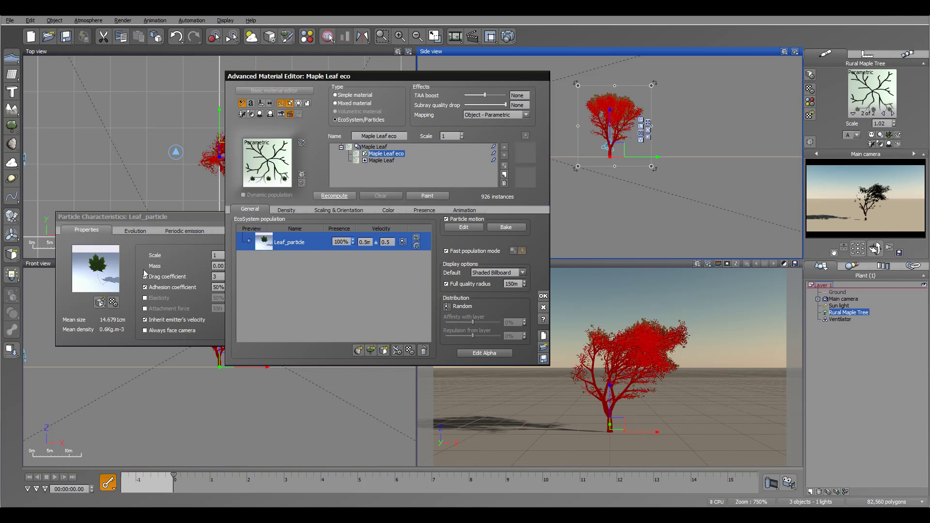
Scrub the timeline to about 1.5 s and to about 2.3 s to check the leaf motion, returning to the start each time
{"action": "left_click_drag", "start_coordinate": [174, 476], "coordinate": [231, 480]}
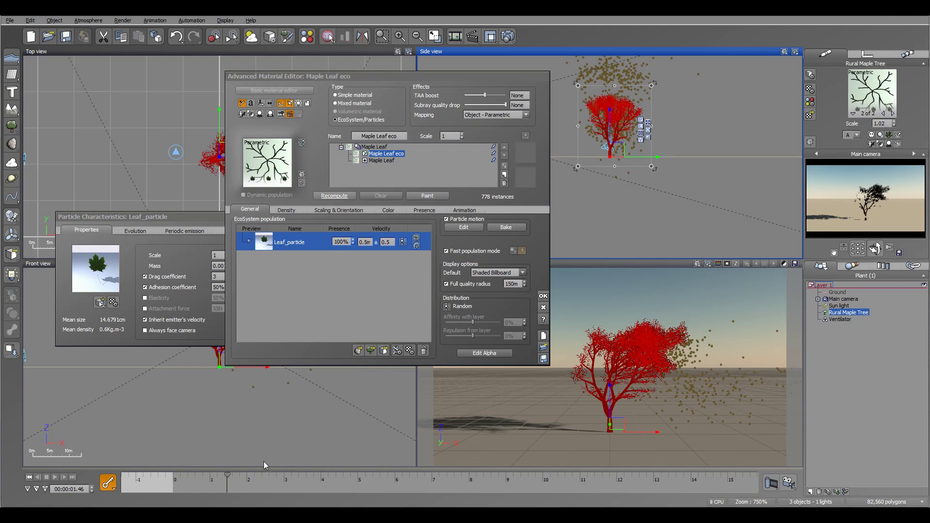
{"action": "left_click", "coordinate": [580, 277]}
{"action": "left_click", "coordinate": [29, 477]}
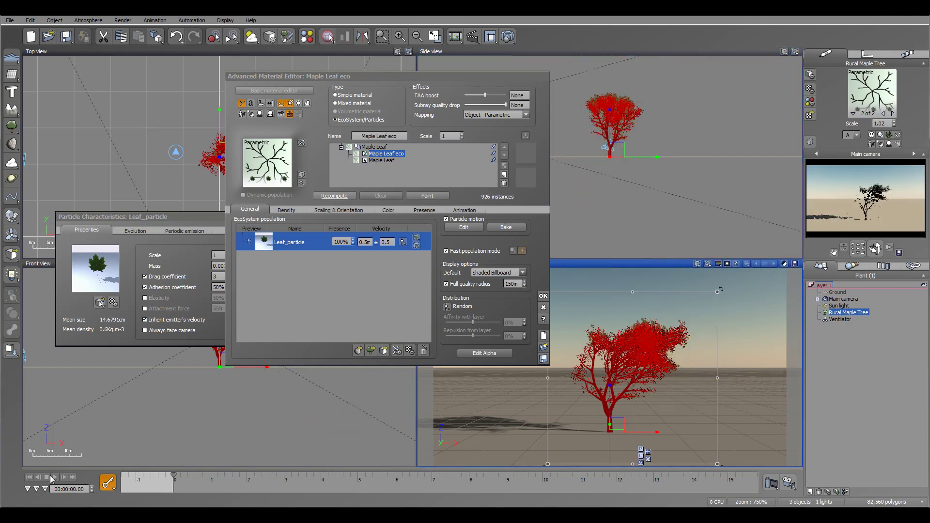
{"action": "left_click_drag", "start_coordinate": [173, 474], "coordinate": [260, 469]}
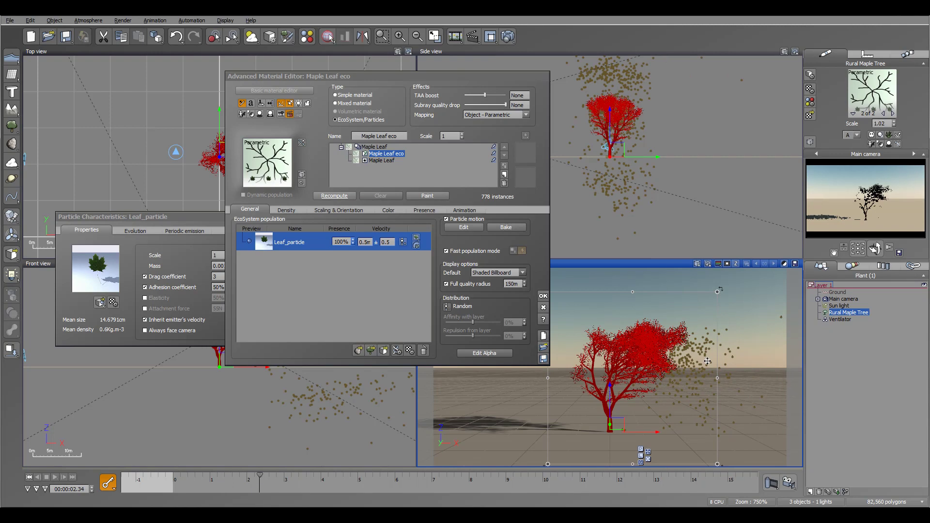
{"action": "left_click", "coordinate": [32, 478]}
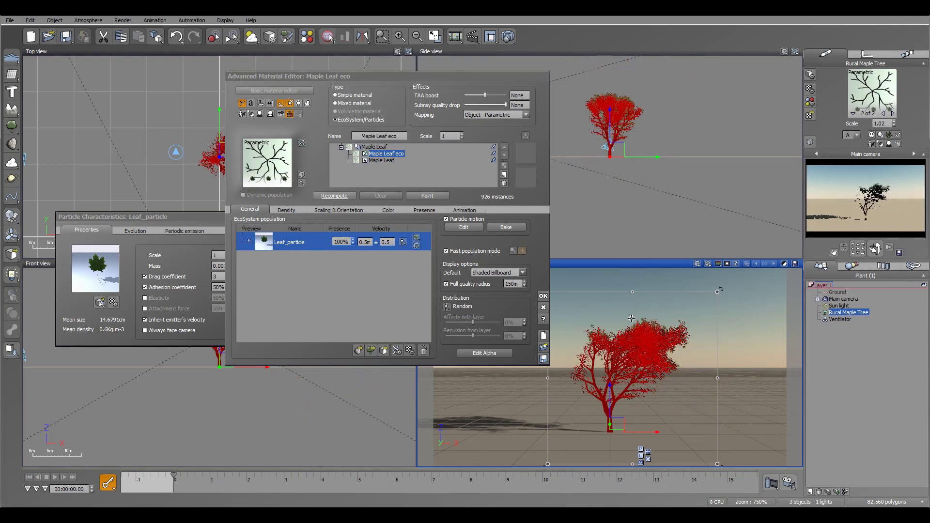
Review the evolution, periodic emission, collision and death settings of Leaf_particle, enable its elasticity and recompute the particles
{"action": "left_click", "coordinate": [183, 218]}
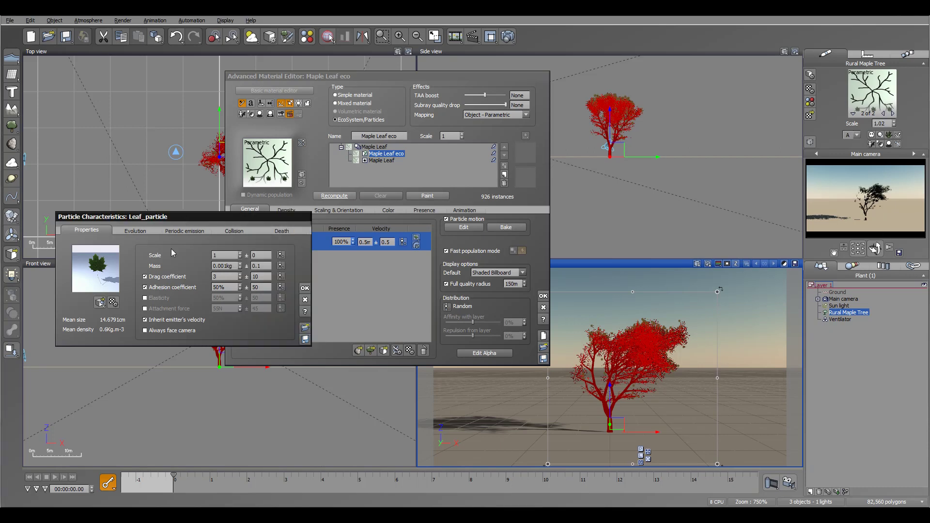
{"action": "left_click", "coordinate": [131, 231]}
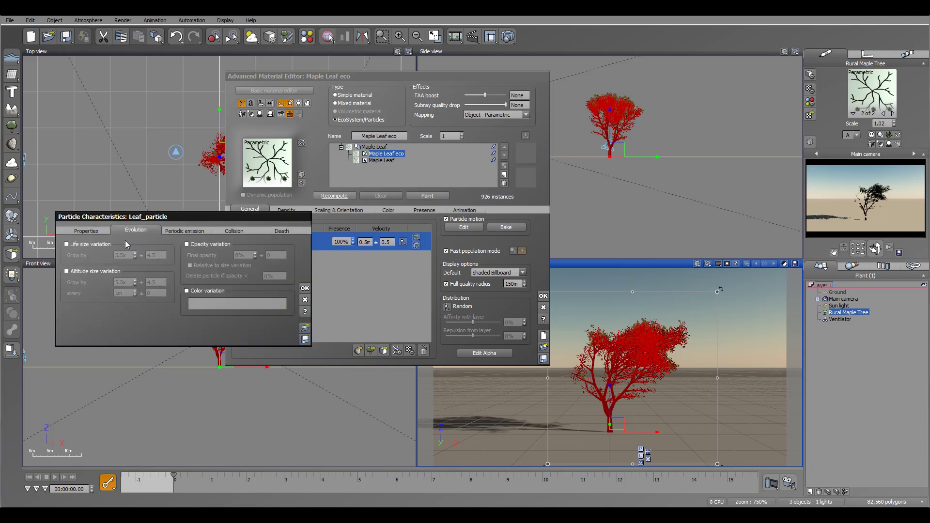
{"action": "left_click", "coordinate": [179, 231]}
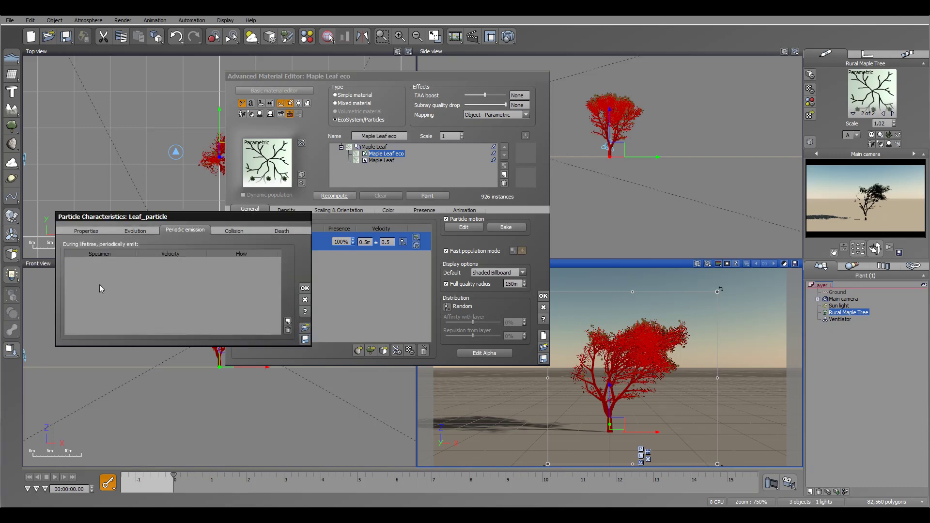
{"action": "left_click", "coordinate": [229, 232]}
{"action": "left_click", "coordinate": [289, 231]}
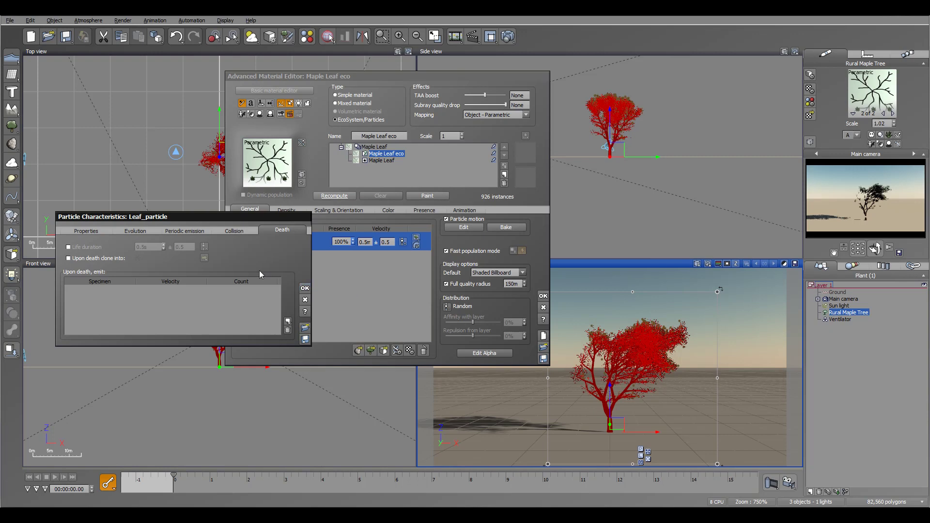
{"action": "left_click", "coordinate": [85, 230]}
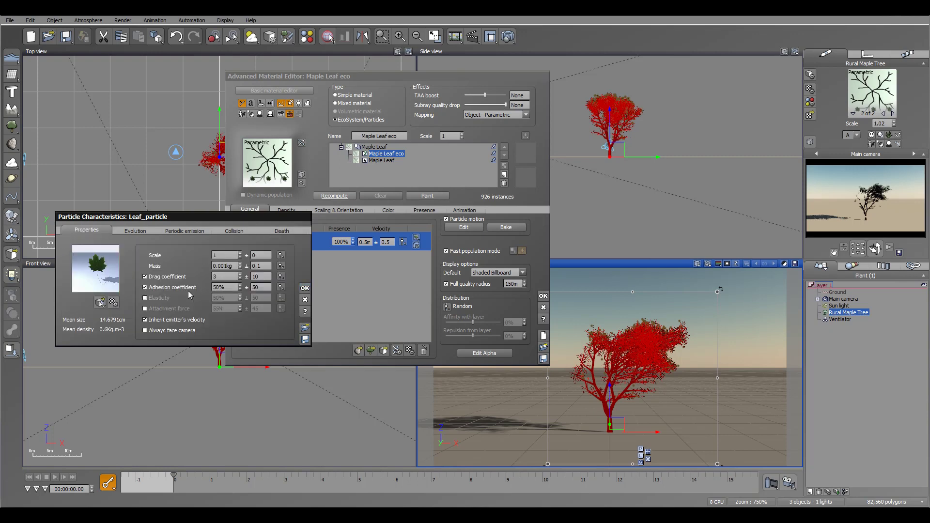
{"action": "left_click", "coordinate": [165, 298]}
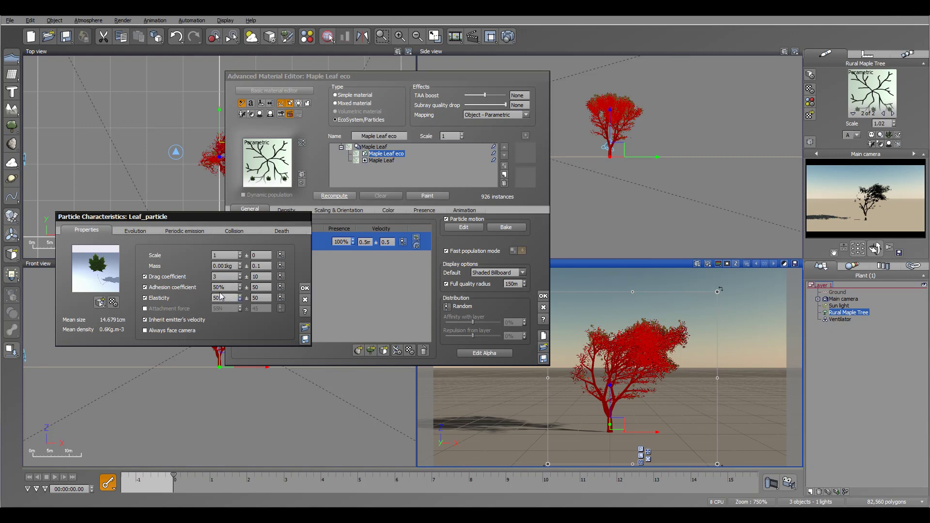
{"action": "left_click", "coordinate": [334, 196]}
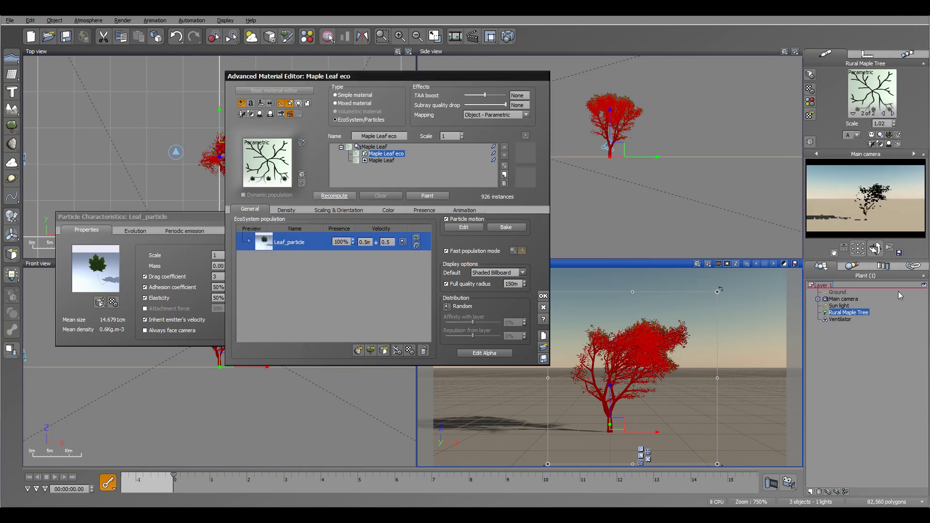
Select the Ground plane and enable collisions for it
{"action": "left_click", "coordinate": [838, 292]}
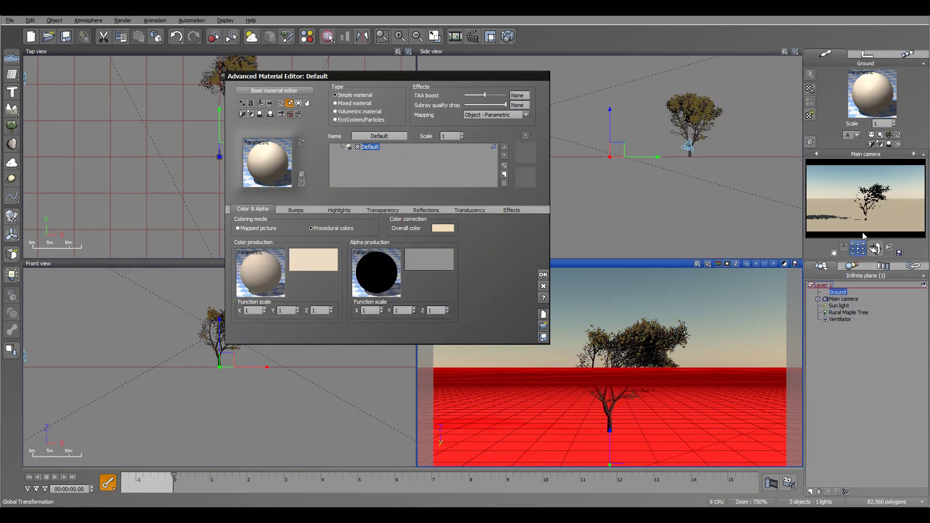
{"action": "right_click", "coordinate": [837, 310]}
{"action": "left_click", "coordinate": [862, 167]}
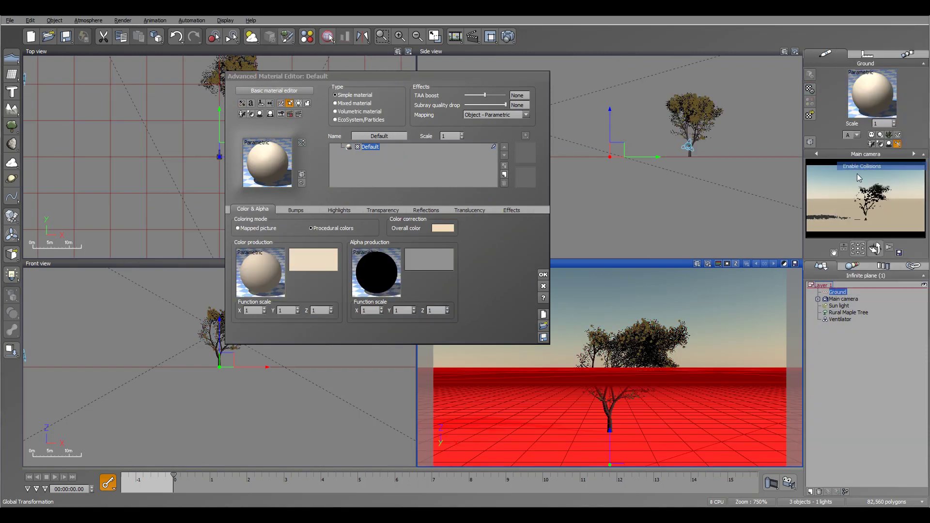
Reselect the Rural Maple Tree, show its Maple Leaf eco material and recompute the leaf particles
{"action": "left_click", "coordinate": [847, 312]}
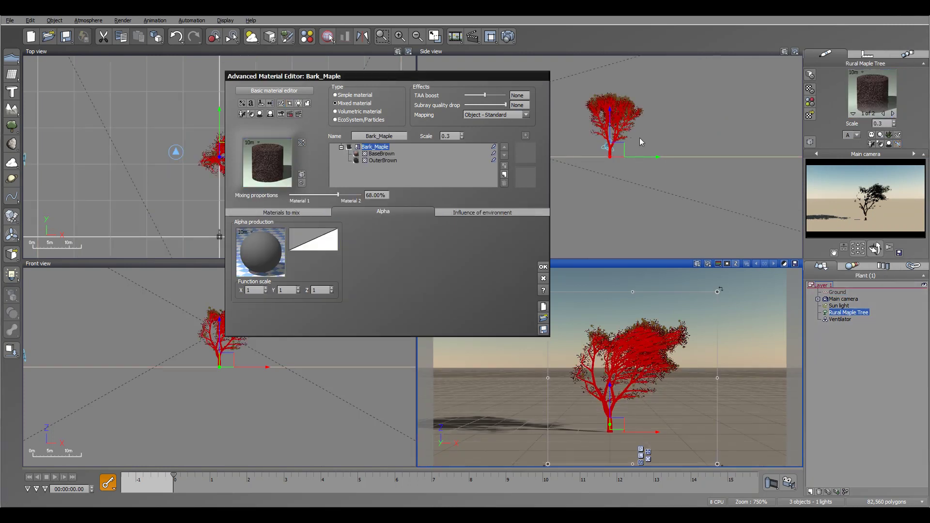
{"action": "left_click", "coordinate": [892, 113]}
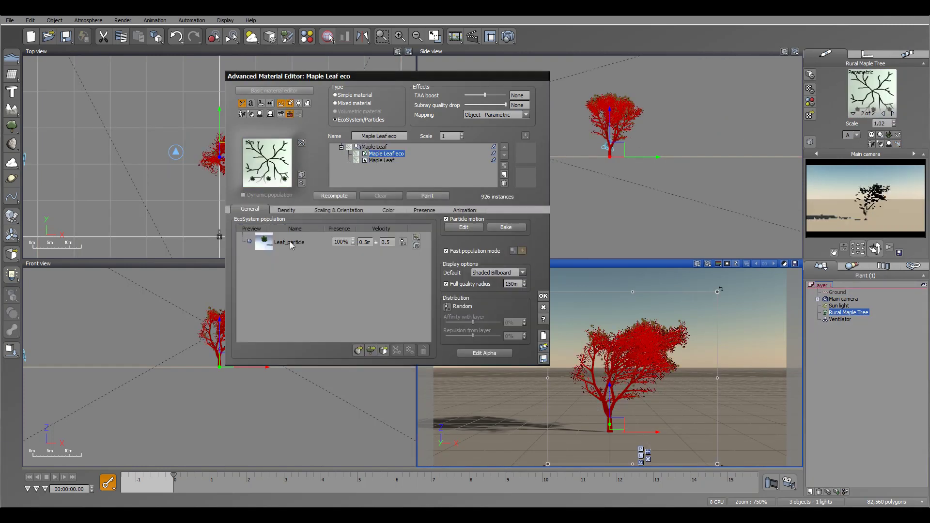
{"action": "left_click", "coordinate": [334, 195]}
Reframe the main camera so the tree stands at the left of its view, and reselect the Rural Maple Tree
{"action": "left_click_drag", "start_coordinate": [430, 78], "coordinate": [323, 61]}
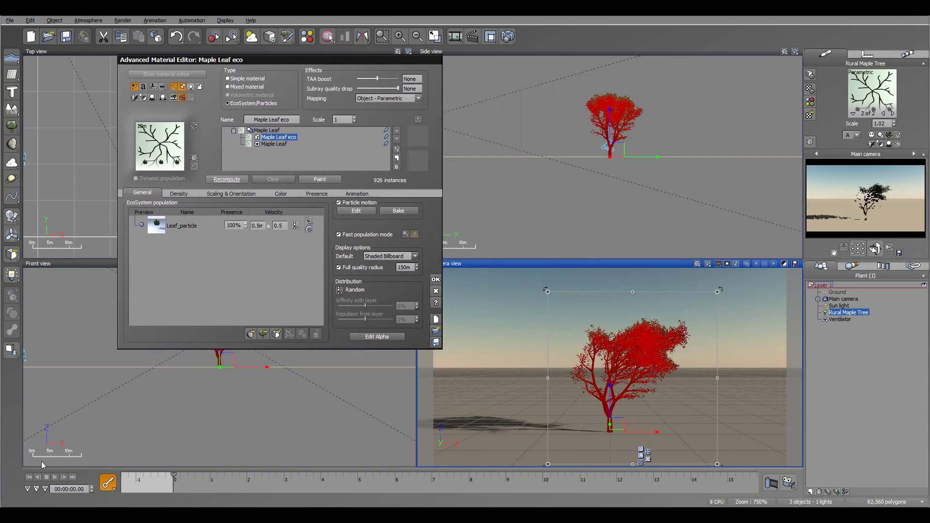
{"action": "left_click_drag", "start_coordinate": [654, 156], "coordinate": [676, 153]}
{"action": "left_click", "coordinate": [843, 299]}
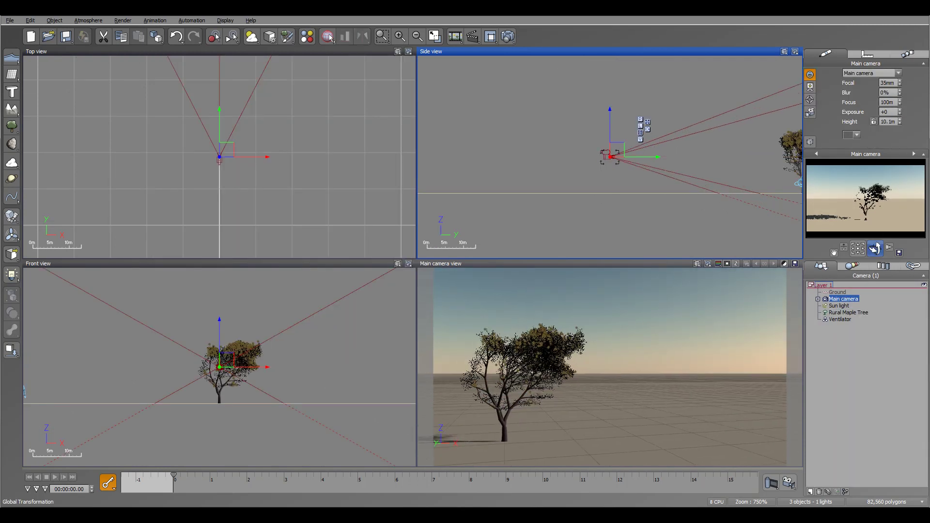
{"action": "left_click", "coordinate": [857, 313]}
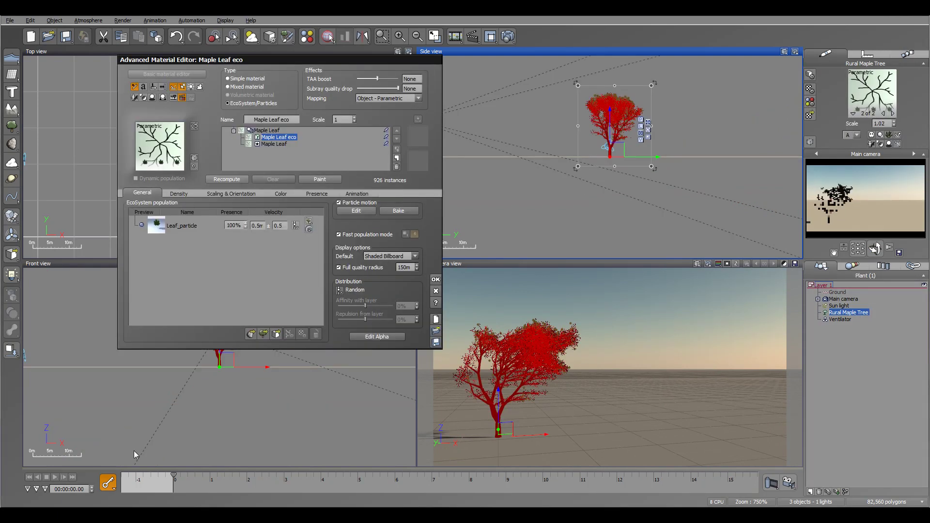
Check the leaf motion at about 3.9 s, 0.4 s and 1.9 s on the timeline, and return to the start
{"action": "left_click_drag", "start_coordinate": [174, 476], "coordinate": [317, 477]}
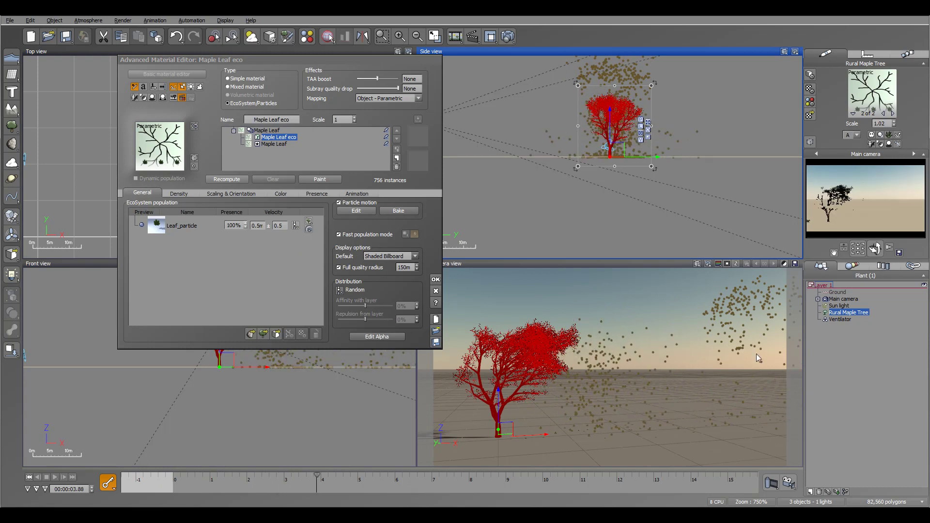
{"action": "left_click_drag", "start_coordinate": [319, 476], "coordinate": [188, 477]}
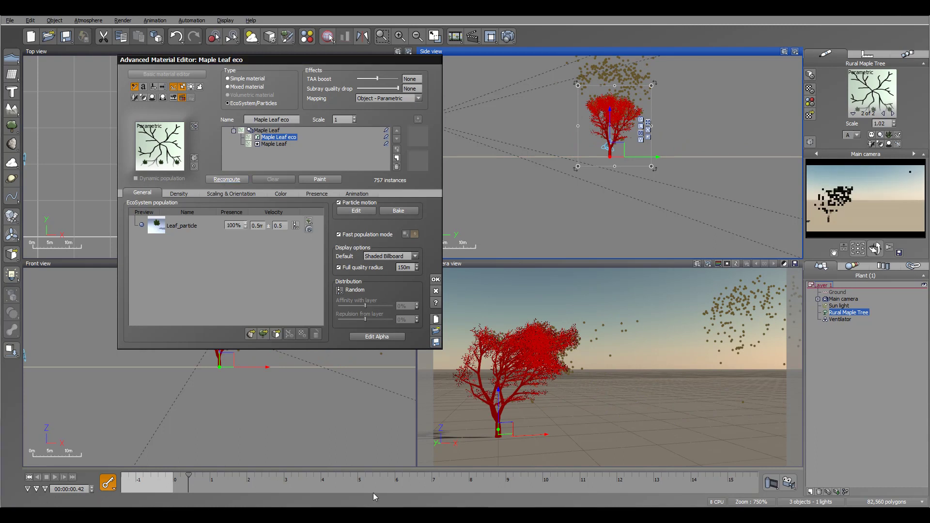
{"action": "left_click_drag", "start_coordinate": [189, 475], "coordinate": [245, 479]}
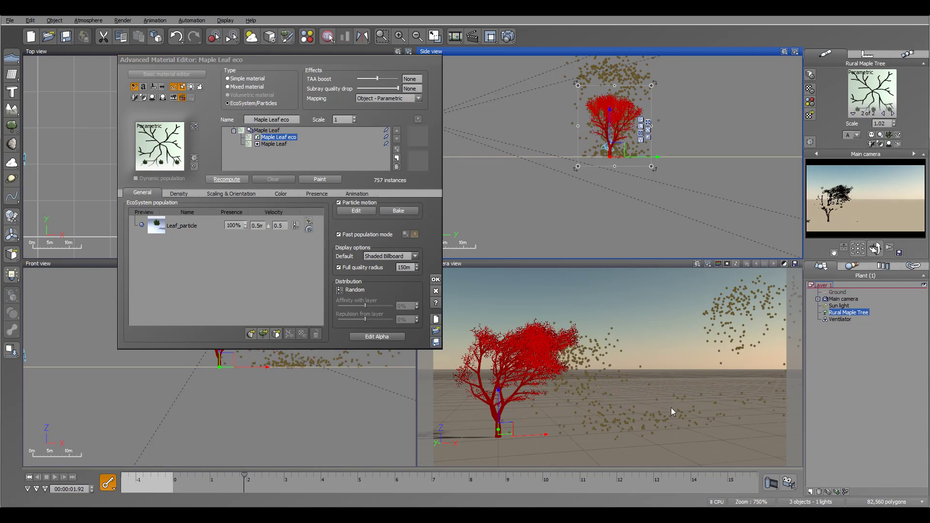
{"action": "left_click", "coordinate": [28, 477]}
Set the mass of Leaf_particle to 0.005 kg and recompute the particles
{"action": "left_click_drag", "start_coordinate": [335, 56], "coordinate": [440, 70]}
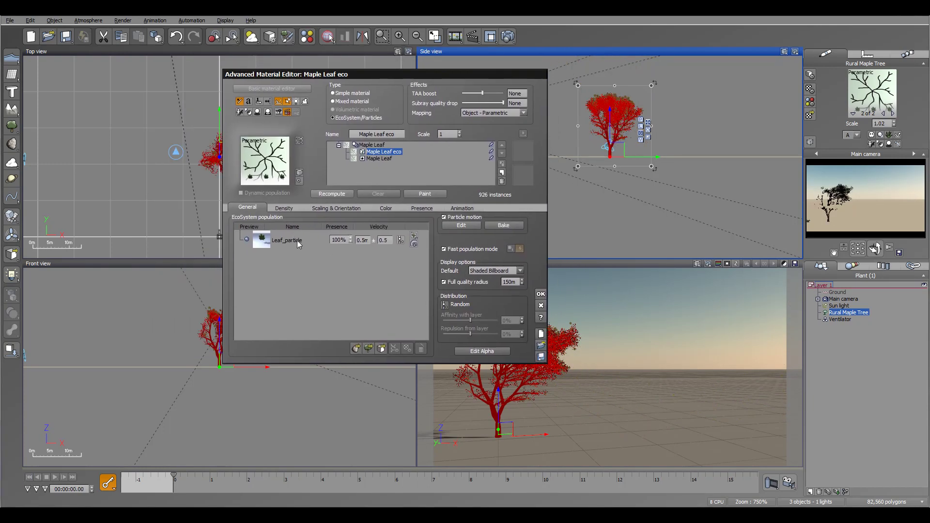
{"action": "double_click", "coordinate": [296, 241]}
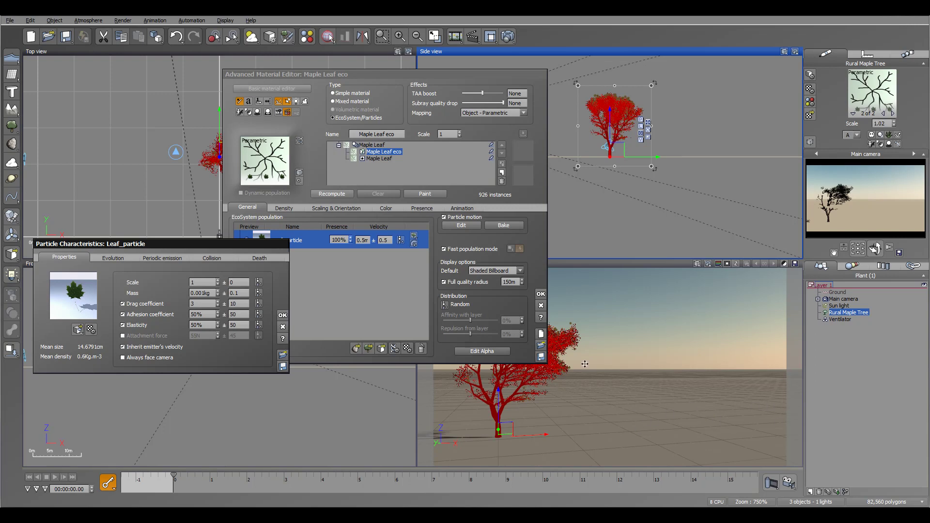
{"action": "double_click", "coordinate": [201, 293]}
{"action": "left_click", "coordinate": [205, 293]}
{"action": "key", "text": "Delete"}
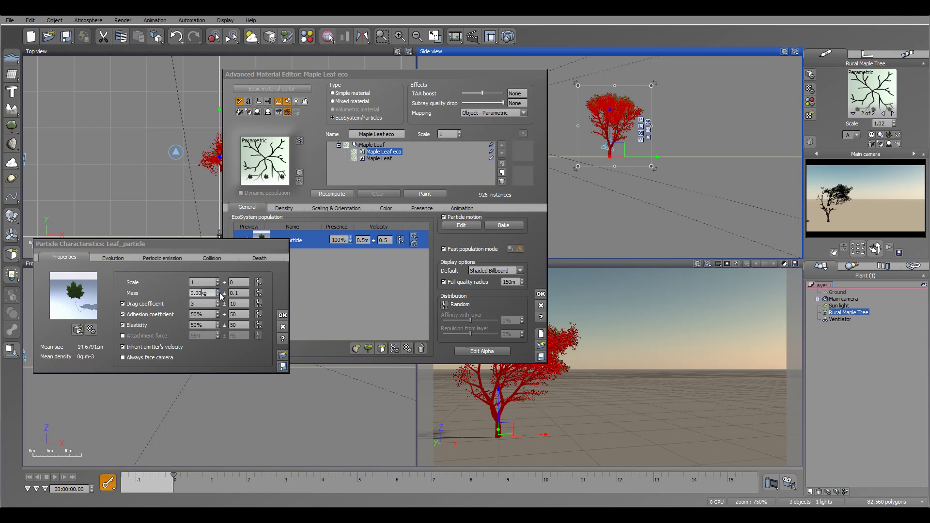
{"action": "type", "text": "5"}
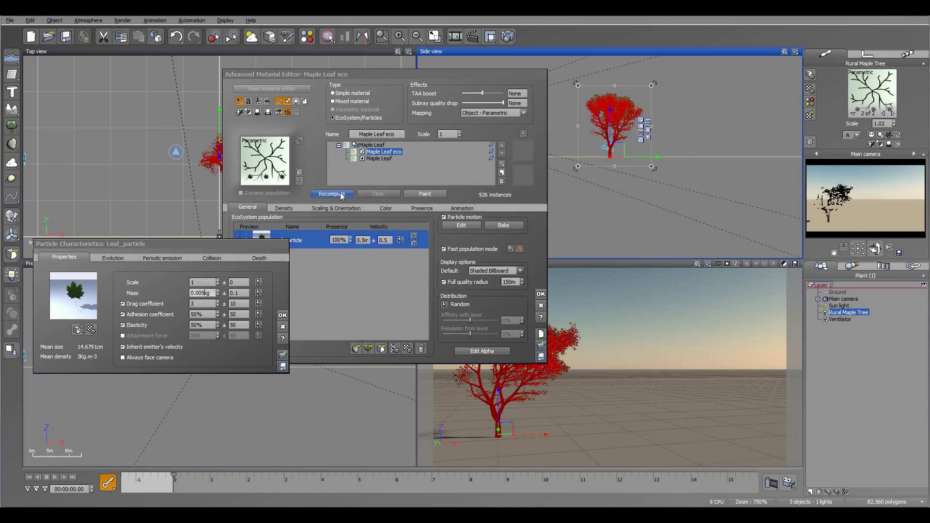
{"action": "left_click", "coordinate": [310, 300]}
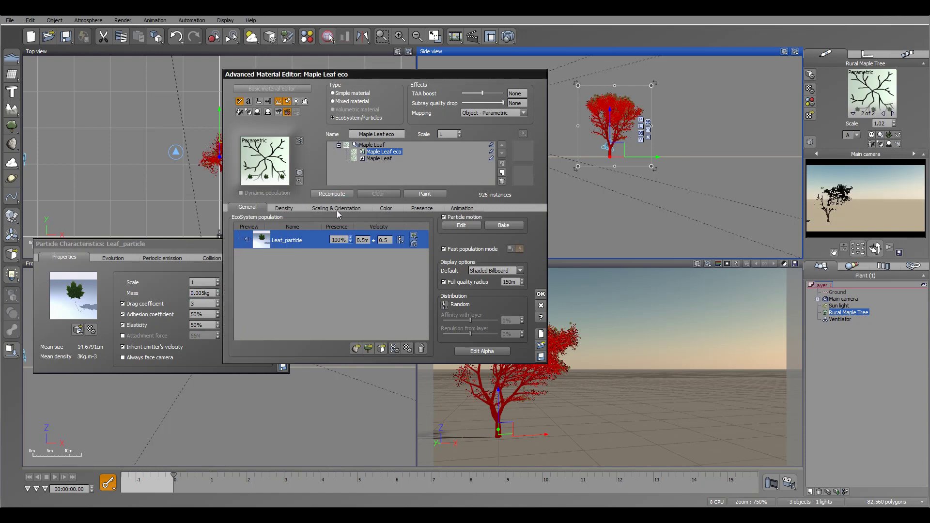
Scrub the timeline to about 1.5 s and 2.8 s to examine the motion of the heavier leaves
{"action": "left_click", "coordinate": [179, 476]}
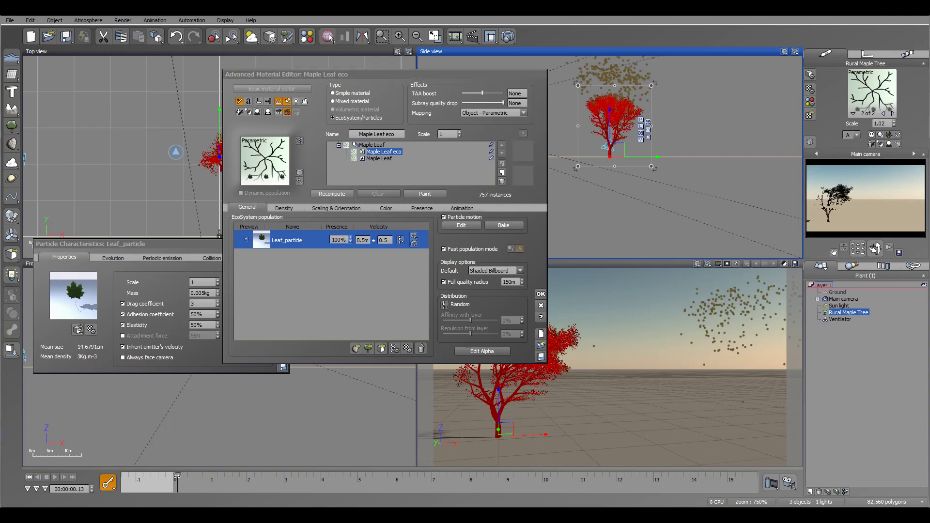
{"action": "left_click_drag", "start_coordinate": [179, 476], "coordinate": [229, 476]}
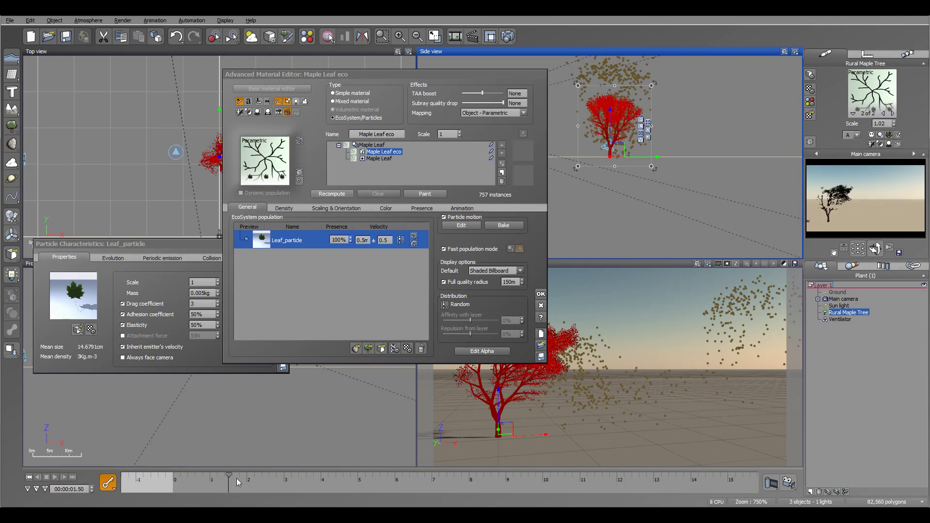
{"action": "left_click_drag", "start_coordinate": [227, 476], "coordinate": [279, 482]}
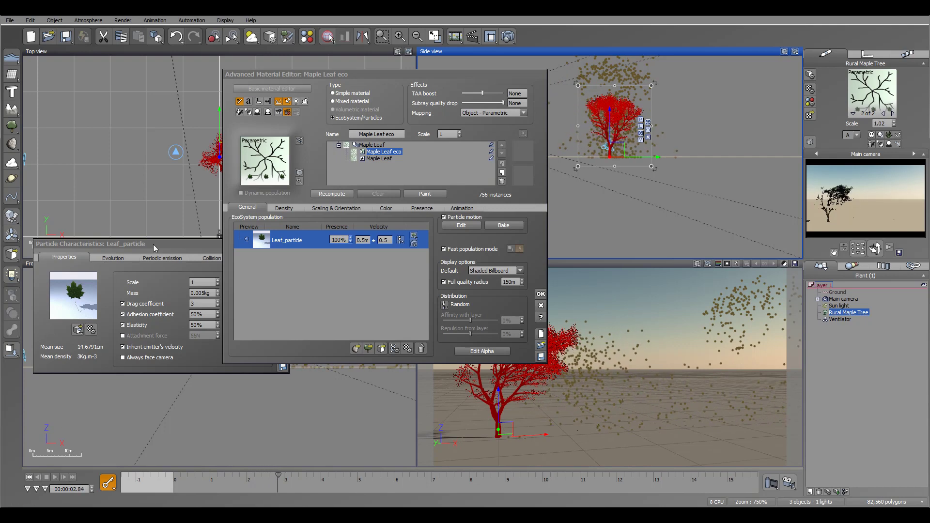
Set the ventilator influence to 3 in the global particle configuration and return the timeline to the start
{"action": "left_click", "coordinate": [461, 225]}
{"action": "left_click", "coordinate": [433, 175]}
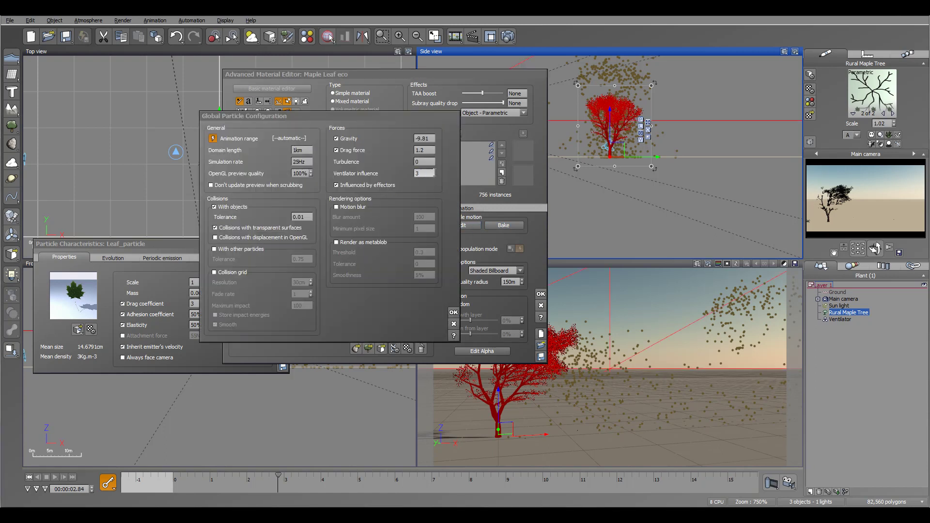
{"action": "left_click", "coordinate": [453, 313]}
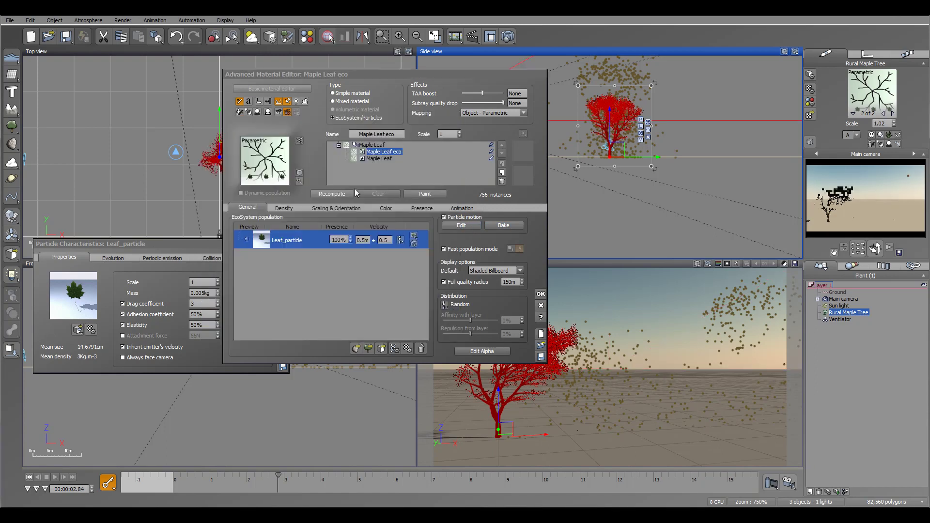
{"action": "left_click", "coordinate": [29, 477]}
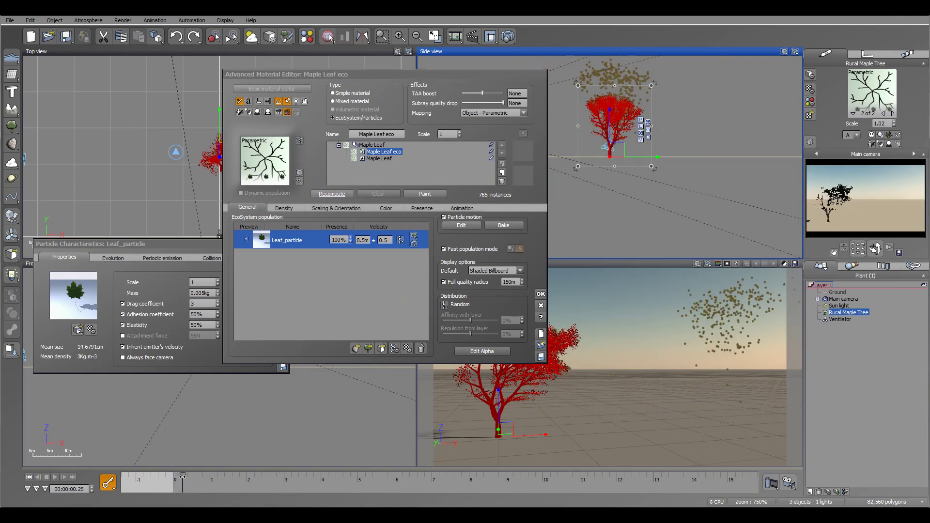
Set the mass variation of Leaf_particle to 0 and recompute the particles
{"action": "left_click", "coordinate": [164, 248]}
{"action": "double_click", "coordinate": [233, 292]}
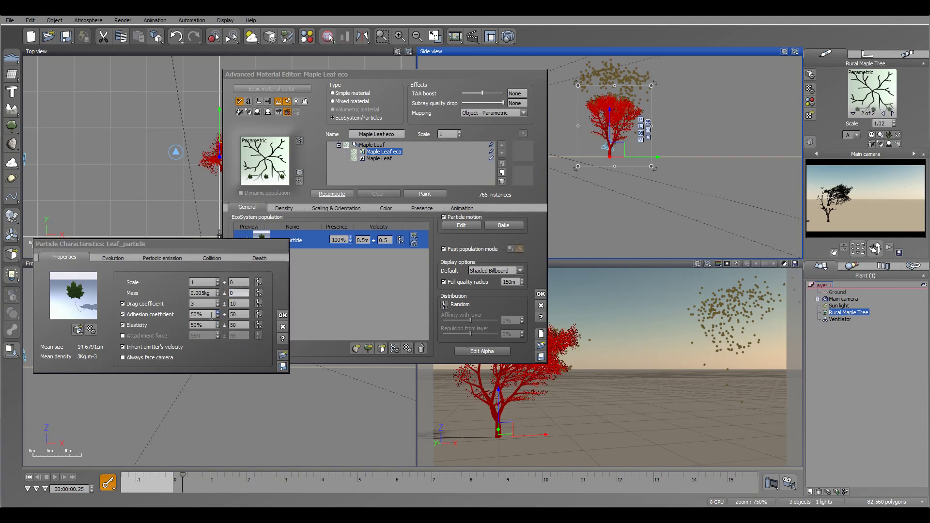
{"action": "left_click", "coordinate": [336, 196]}
{"action": "left_click", "coordinate": [336, 194]}
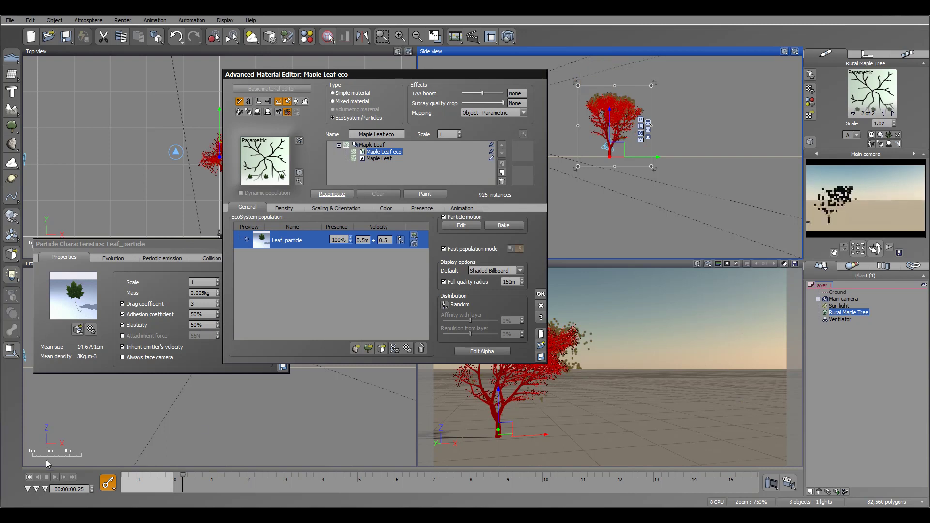
Scrub the timeline to about 1.1 s, 6.1 s and 8.7 s to examine how the leaves drift and land
{"action": "left_click", "coordinate": [175, 474]}
{"action": "left_click_drag", "start_coordinate": [176, 473], "coordinate": [214, 477]}
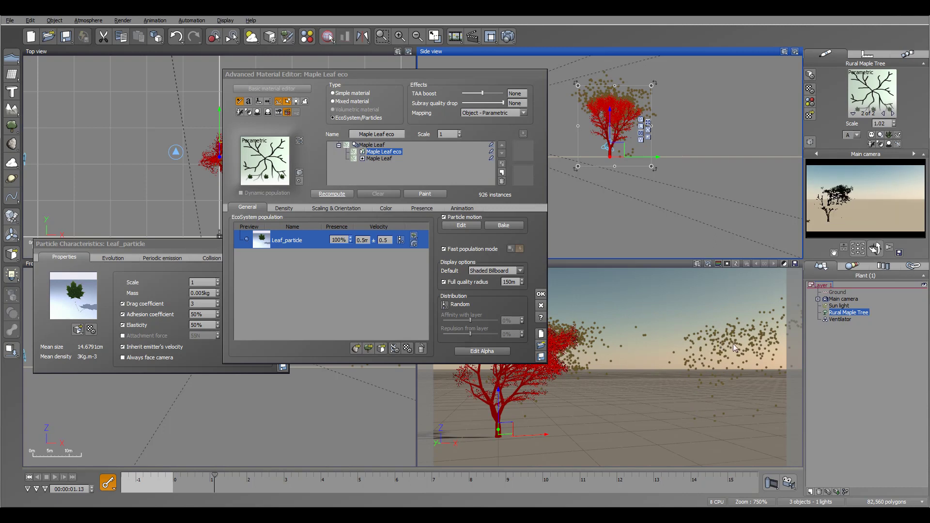
{"action": "left_click", "coordinate": [201, 243]}
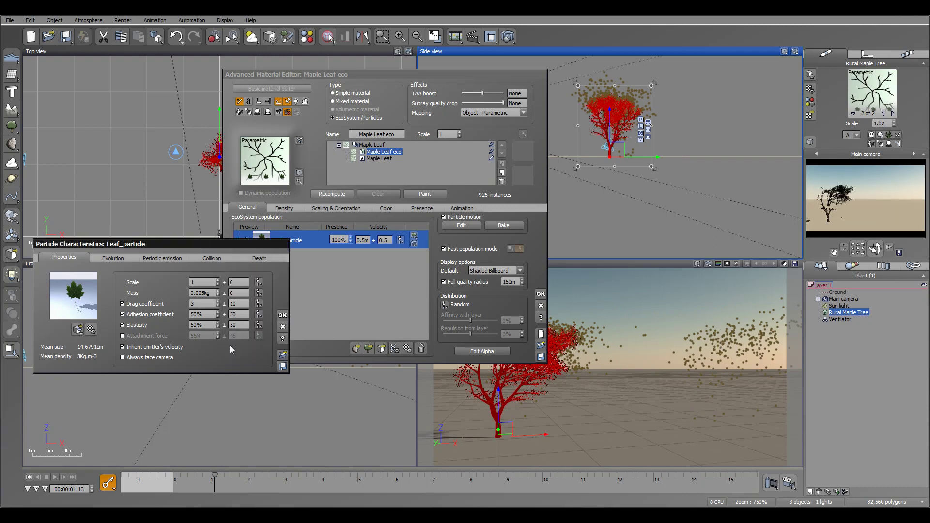
{"action": "left_click_drag", "start_coordinate": [215, 479], "coordinate": [398, 490]}
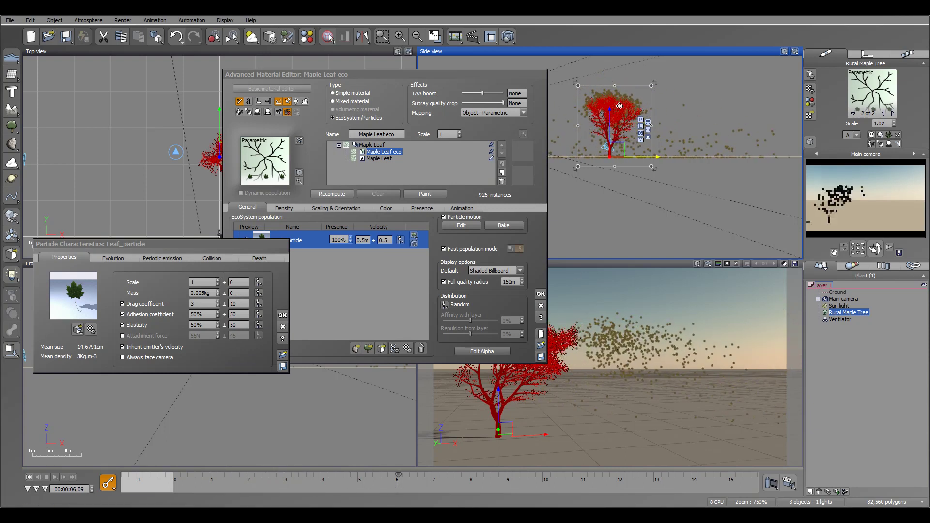
{"action": "left_click_drag", "start_coordinate": [396, 481], "coordinate": [494, 479]}
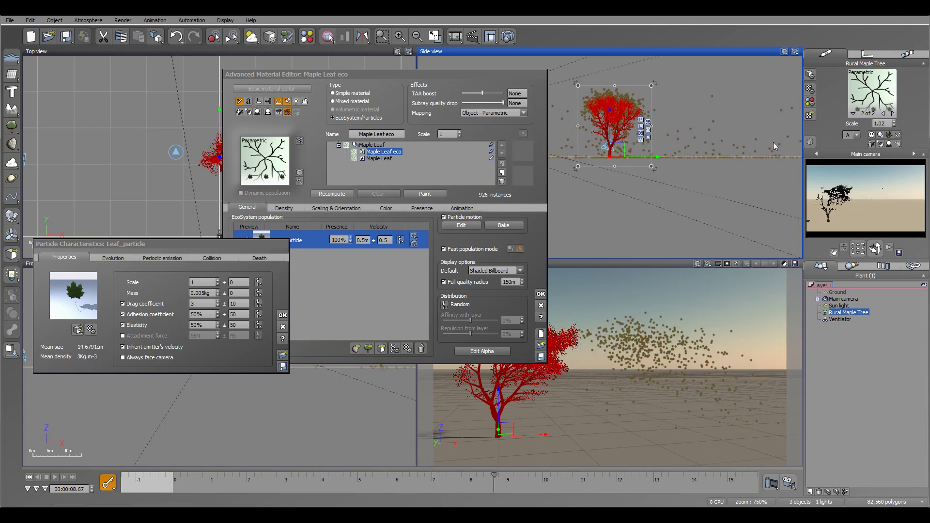
Accept the Leaf_particle characteristics and move the material editor clear of the leaves in the top and front views
{"action": "left_click_drag", "start_coordinate": [245, 243], "coordinate": [632, 134]}
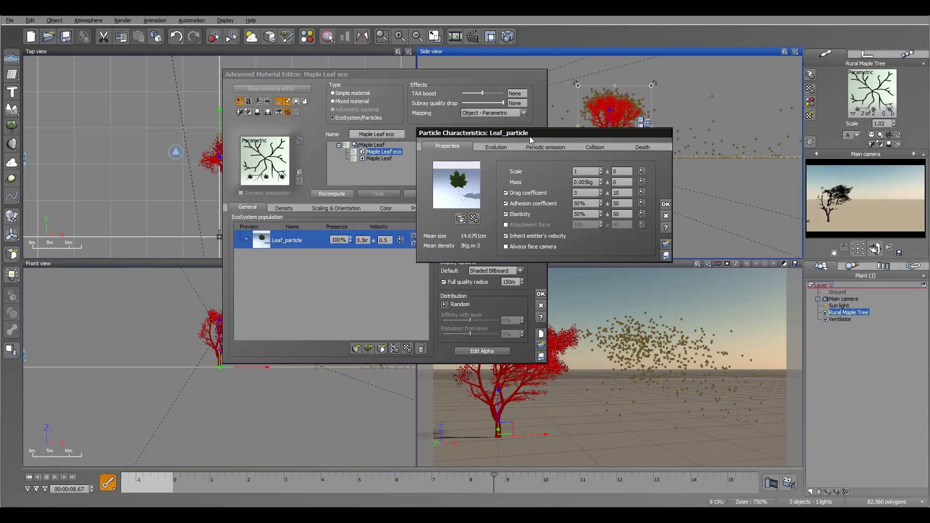
{"action": "left_click_drag", "start_coordinate": [537, 135], "coordinate": [516, 166]}
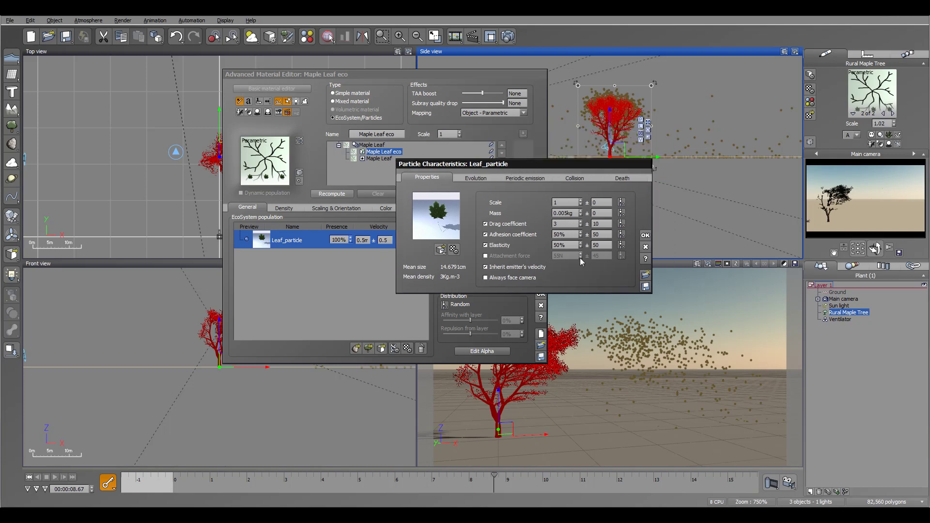
{"action": "left_click_drag", "start_coordinate": [568, 166], "coordinate": [592, 240]}
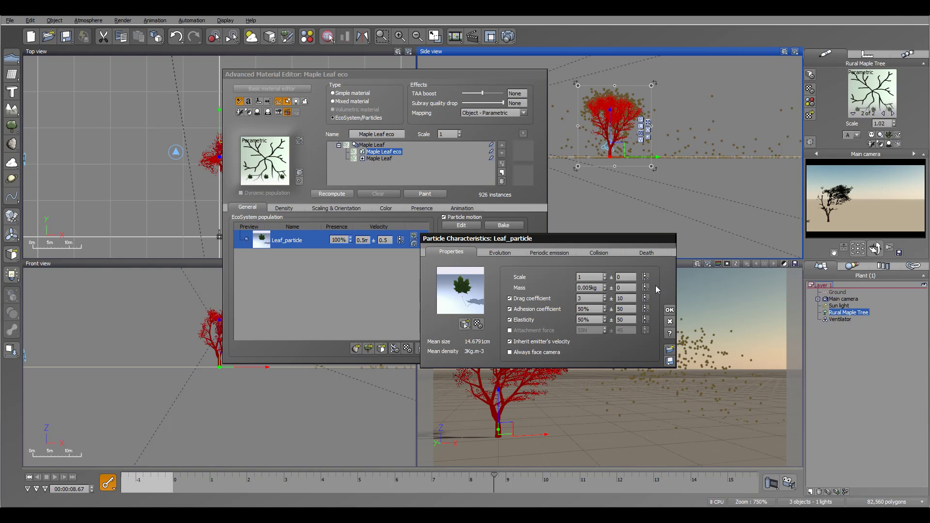
{"action": "left_click_drag", "start_coordinate": [454, 238], "coordinate": [386, 253]}
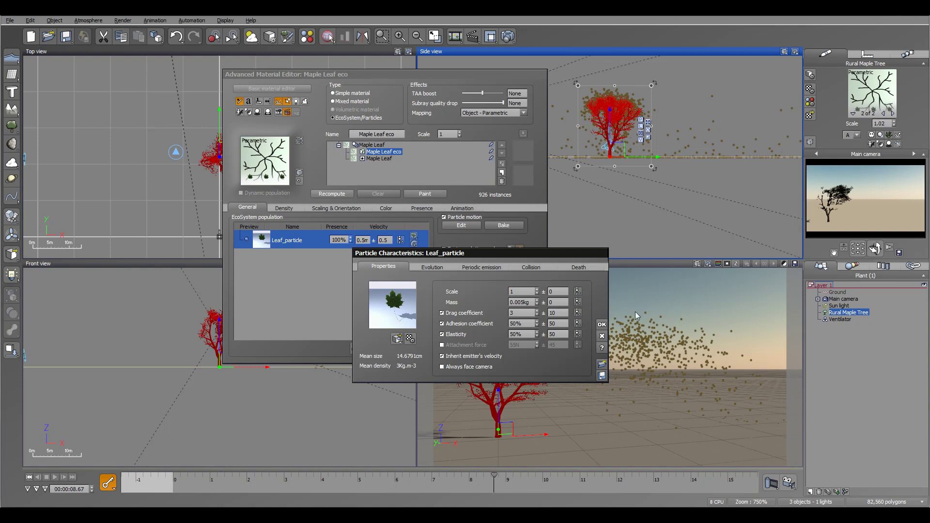
{"action": "left_click", "coordinate": [604, 325]}
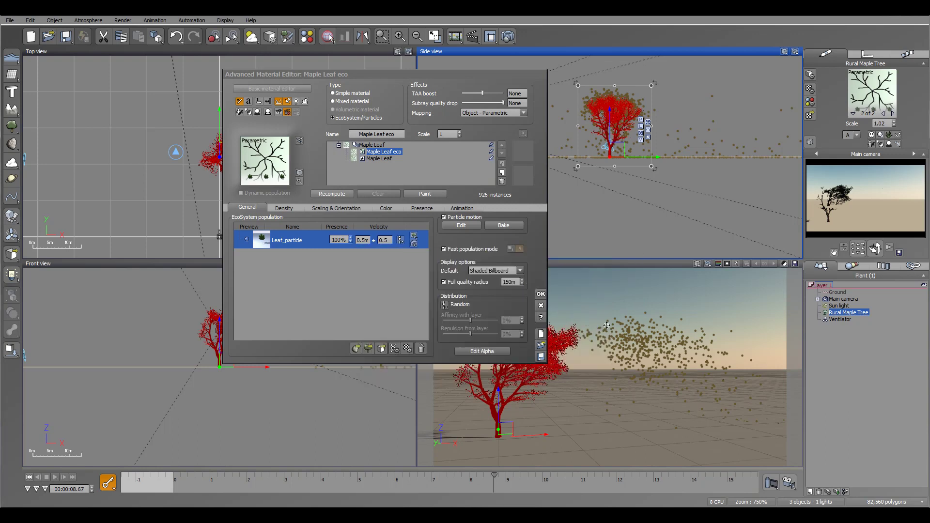
{"action": "left_click_drag", "start_coordinate": [506, 77], "coordinate": [611, 81]}
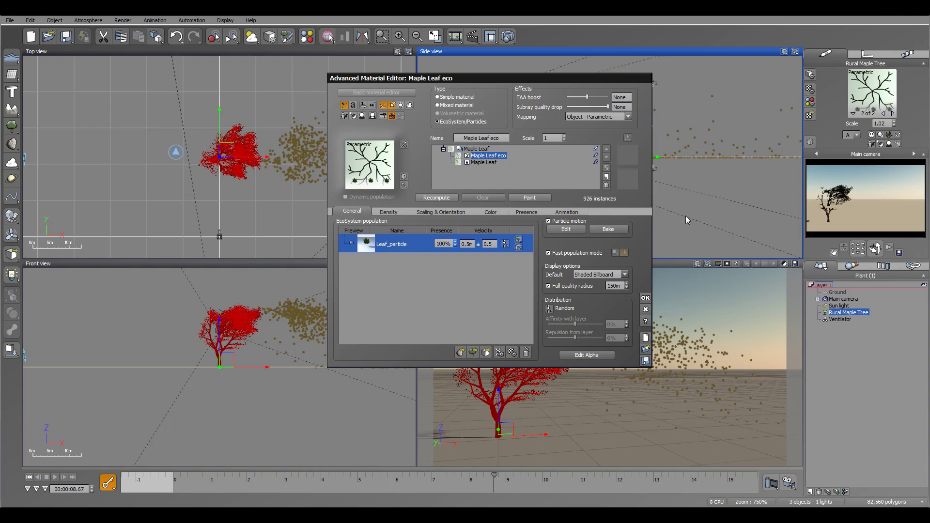
{"action": "left_click", "coordinate": [329, 38]}
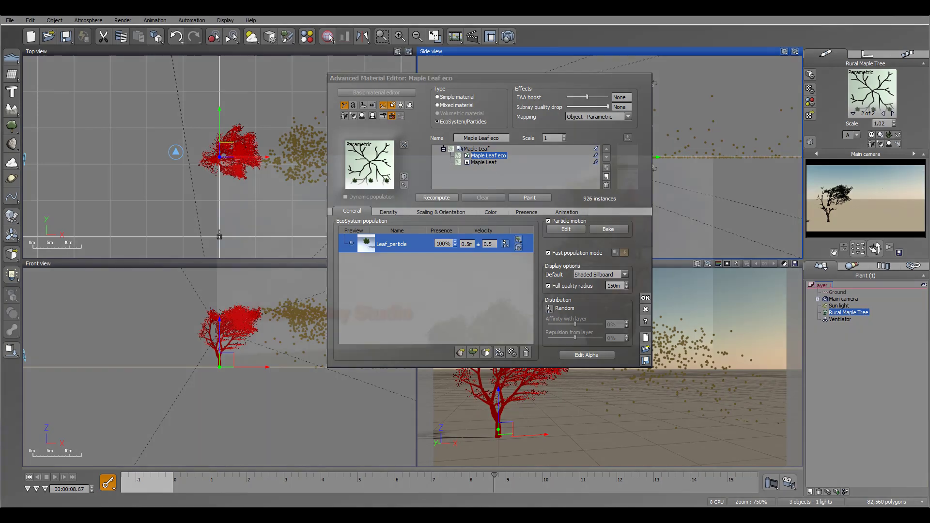